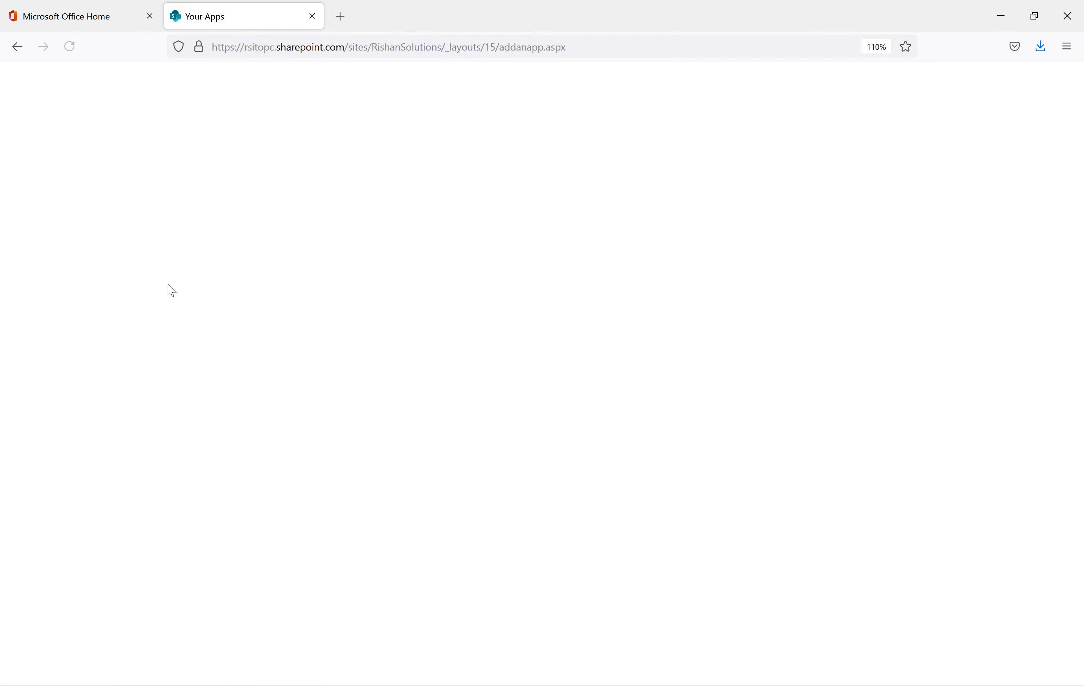
Add a custom list named Projetcs to the site
left_click(357, 328)
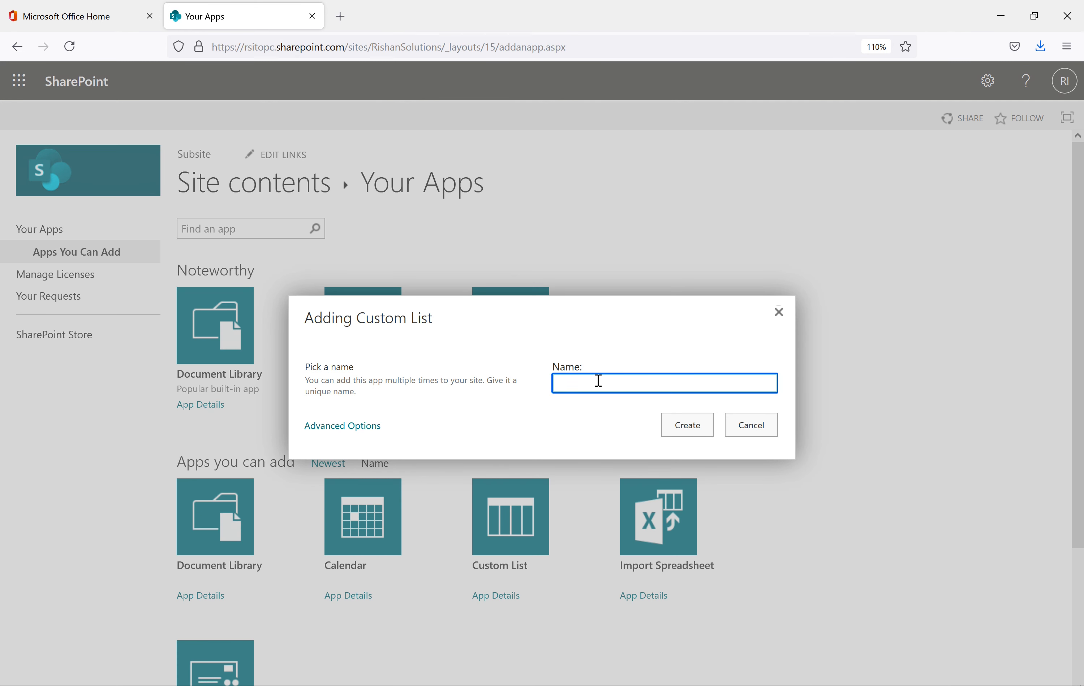
left_click(598, 380)
type("Pro")
left_click(694, 430)
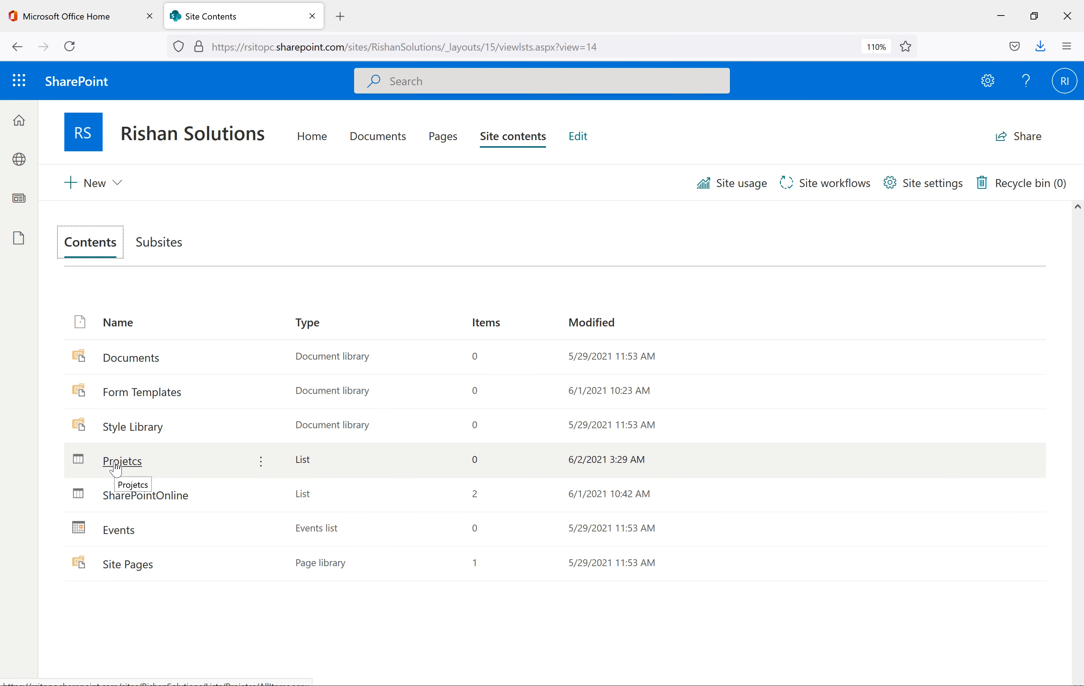
Add another custom list named Technologies to the site
left_click(988, 80)
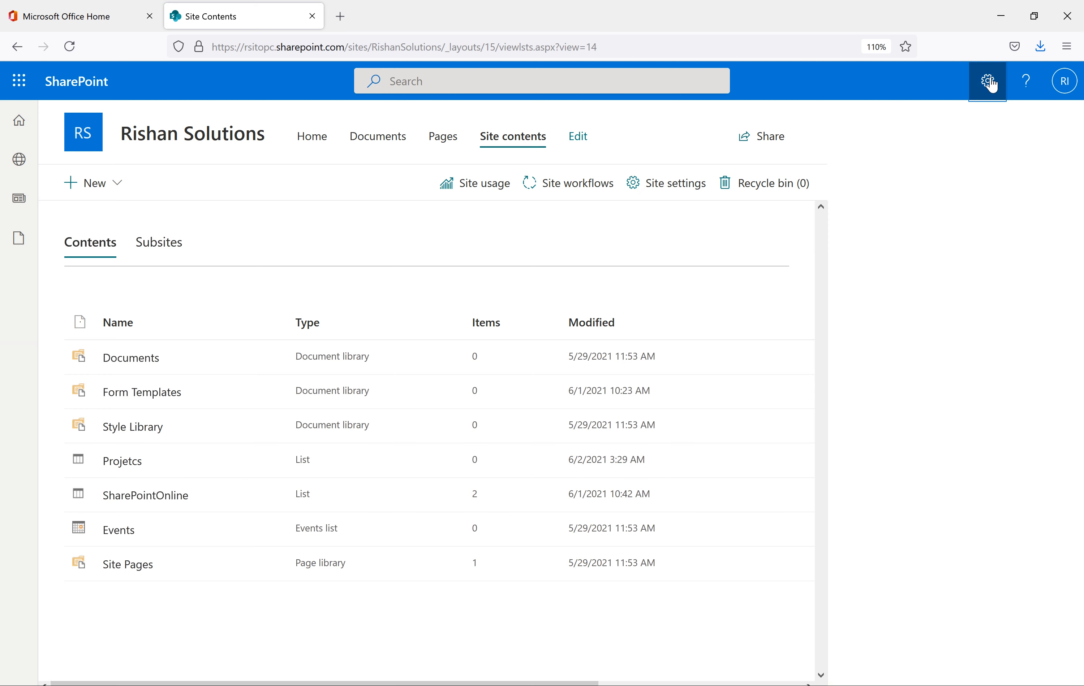
left_click(869, 216)
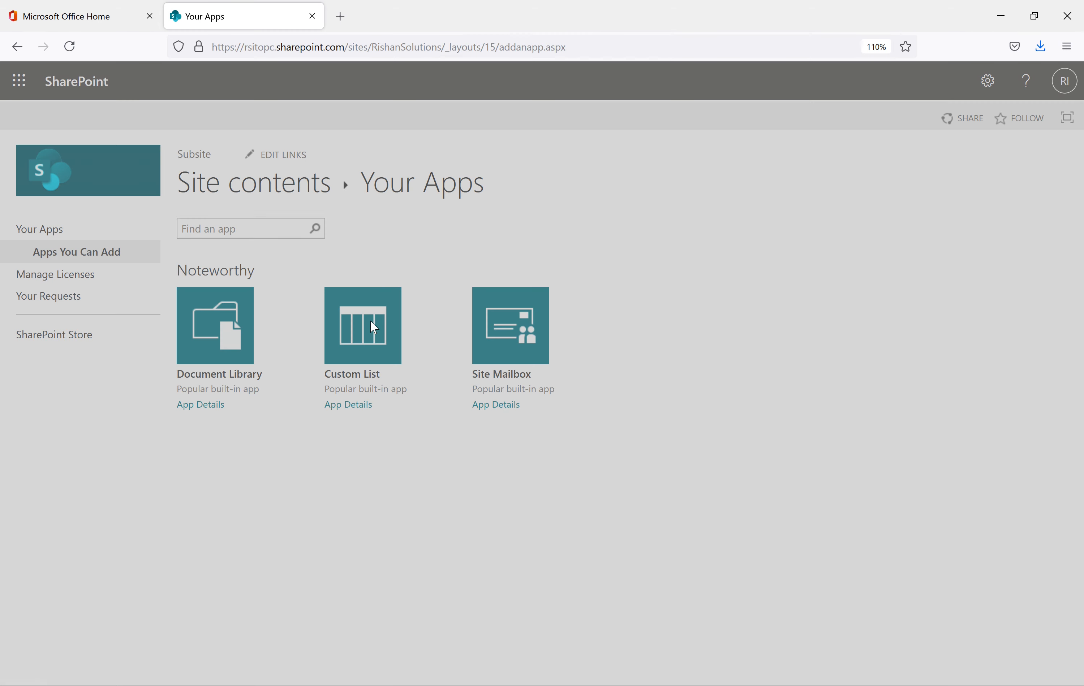
left_click(370, 321)
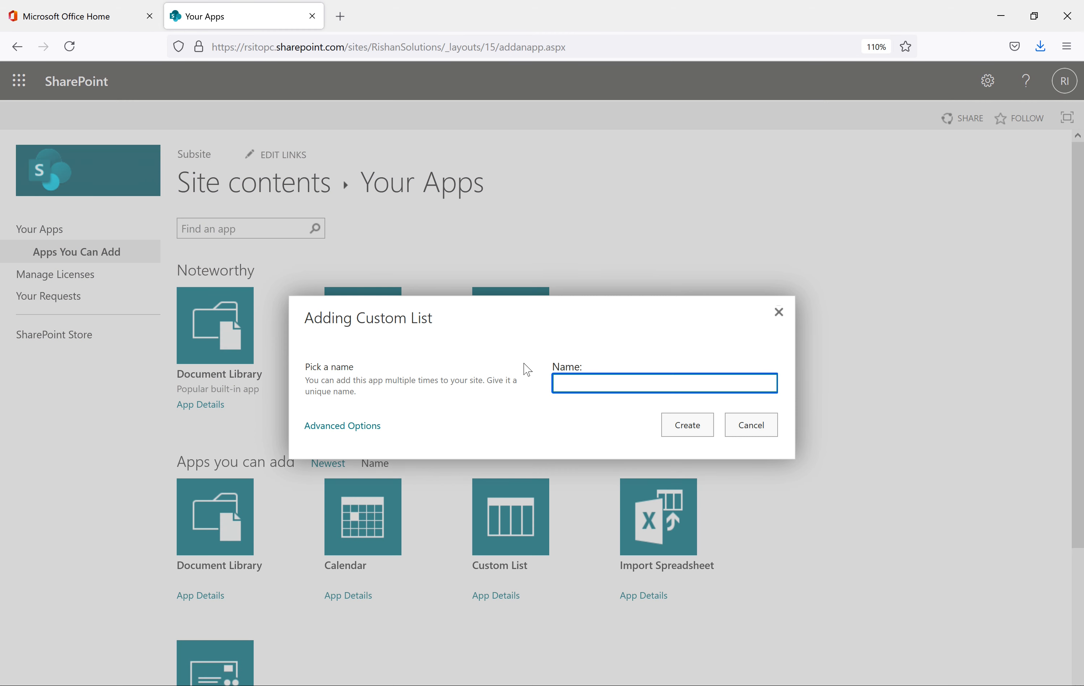
type("Tec")
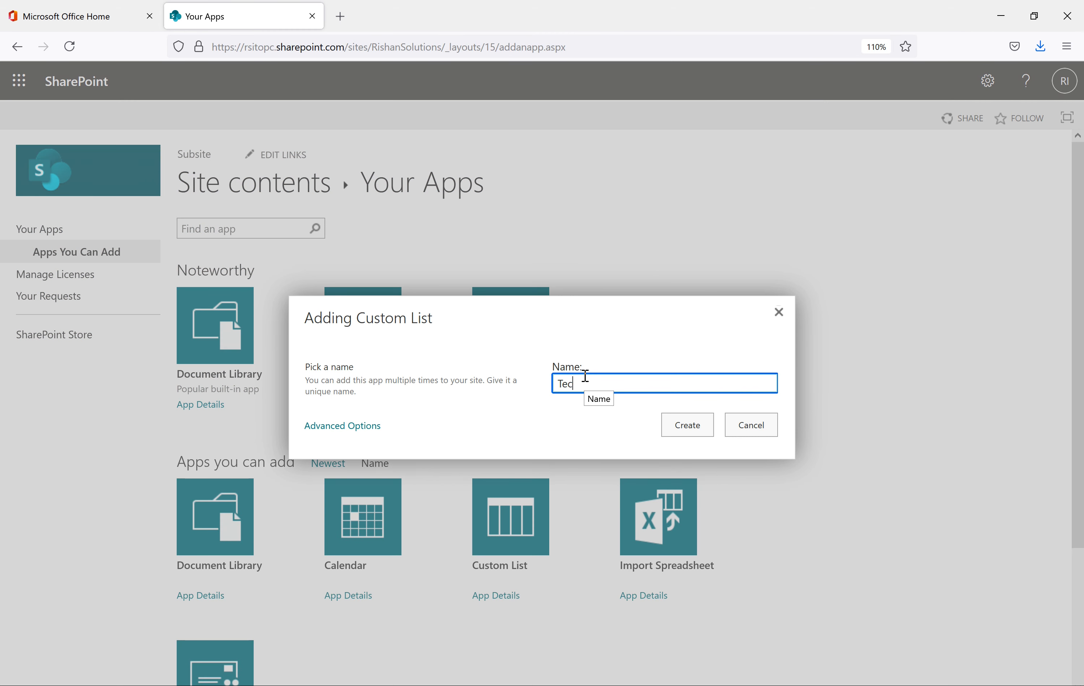
type("hnologies")
left_click(692, 427)
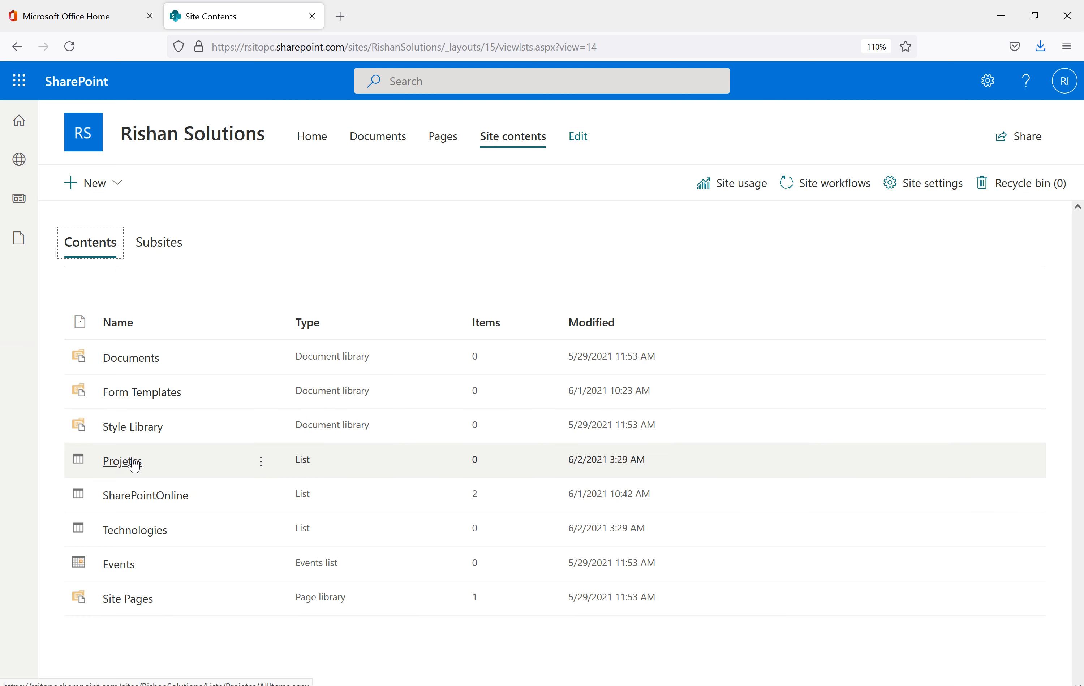
Open the Technologies list for grid editing and add items titled C, C++ and C#
left_click(138, 533)
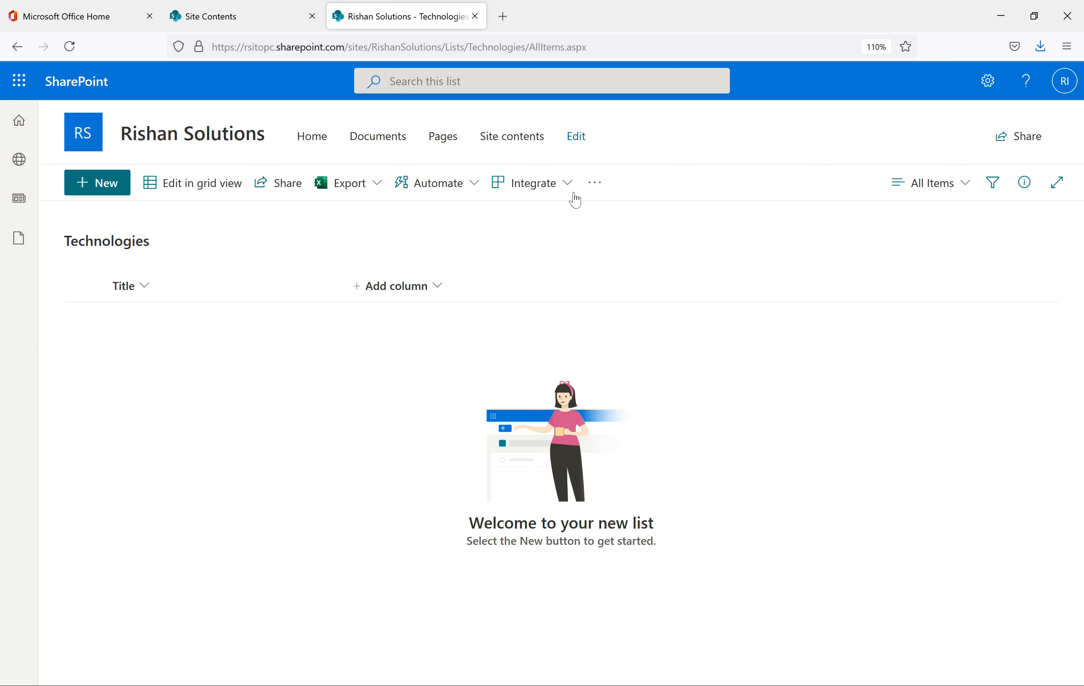
left_click(197, 195)
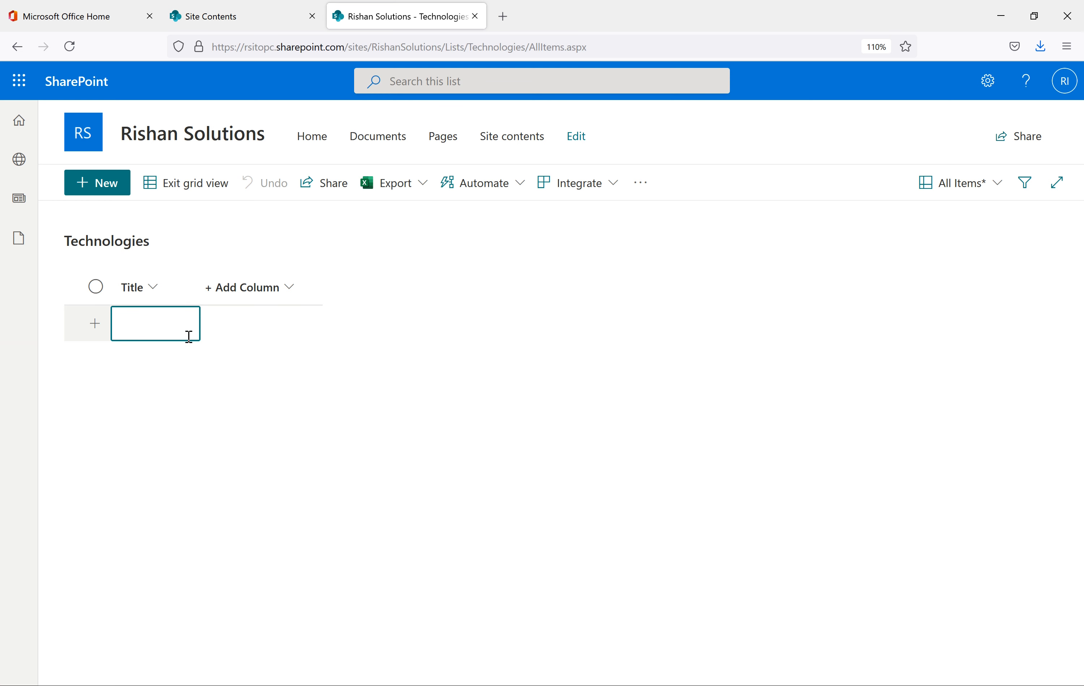
left_click(167, 326)
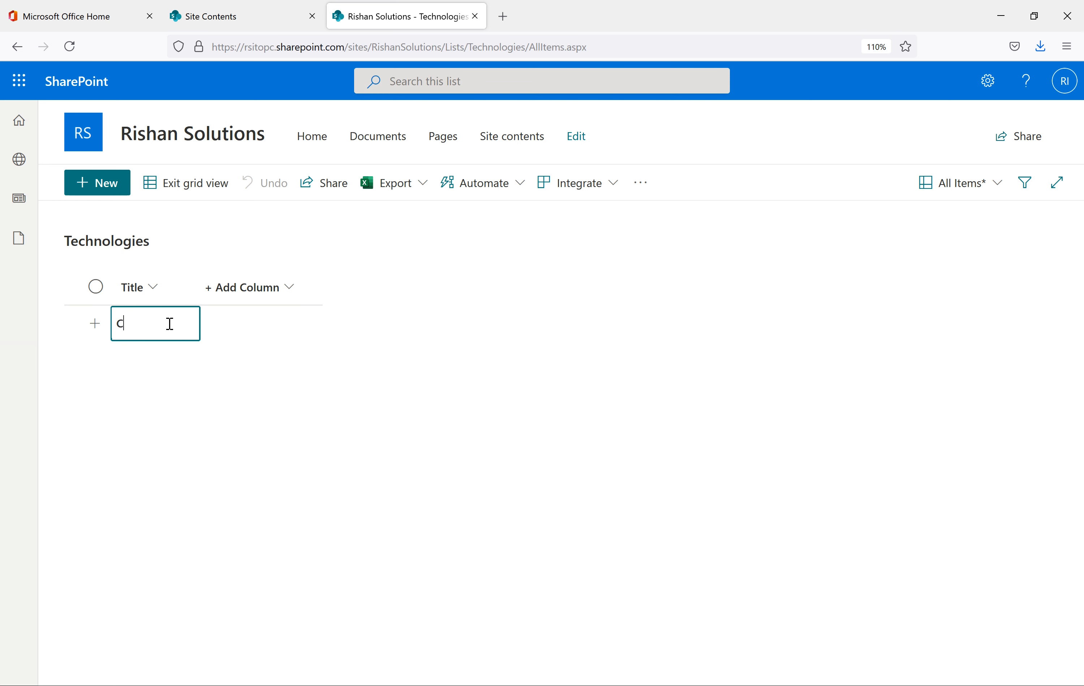
key("Return")
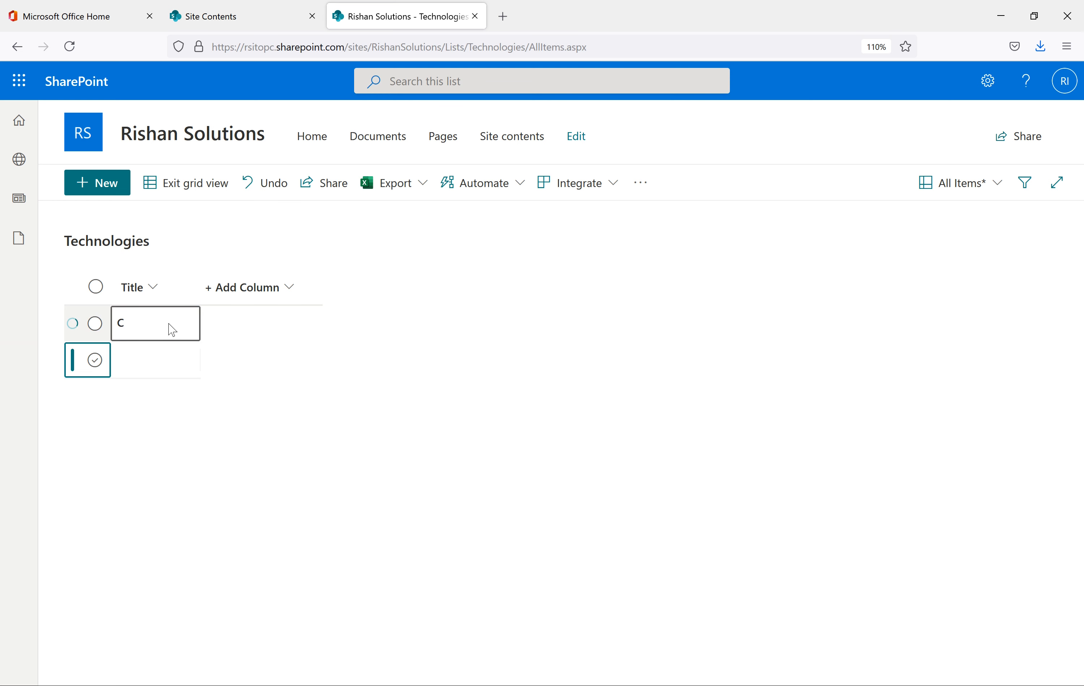
type("c")
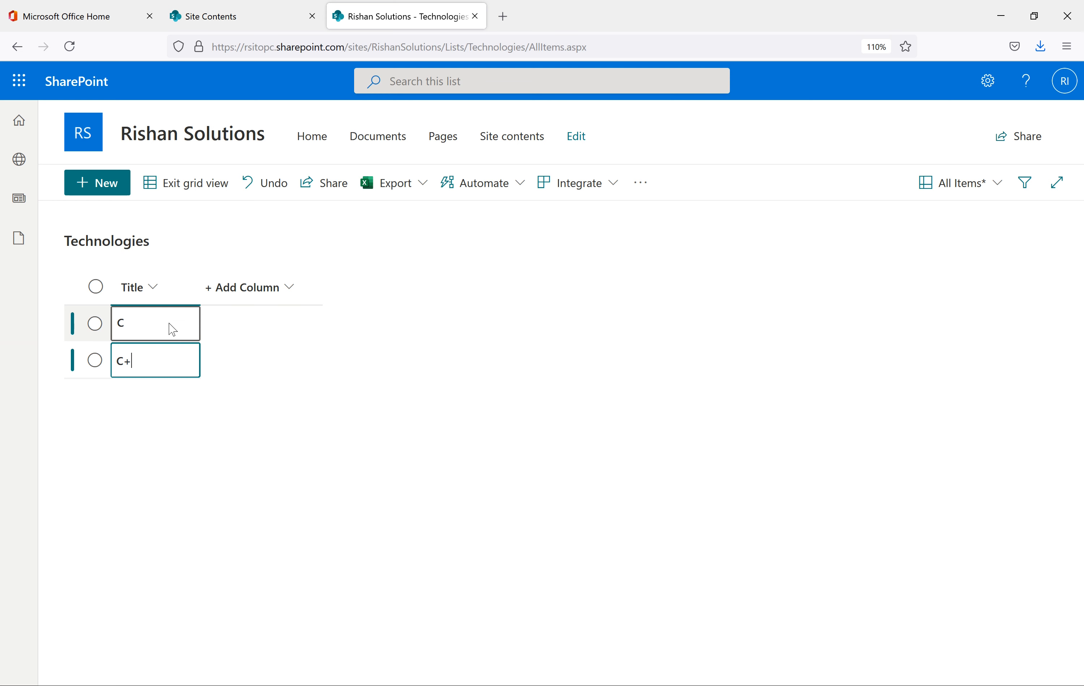
key("Return")
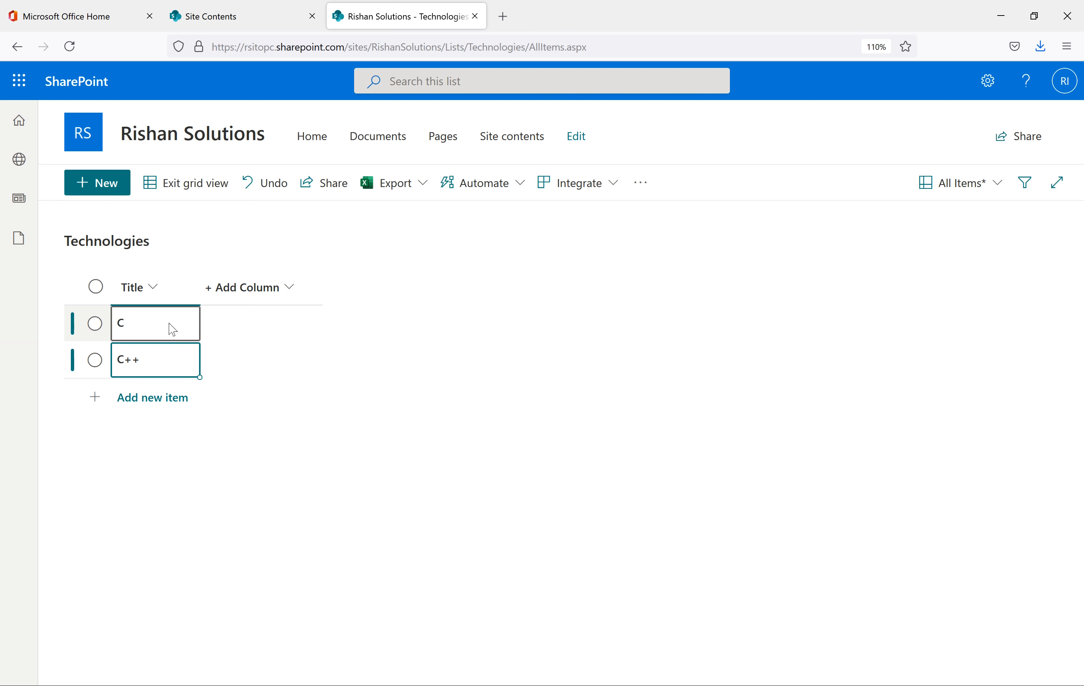
key("Return")
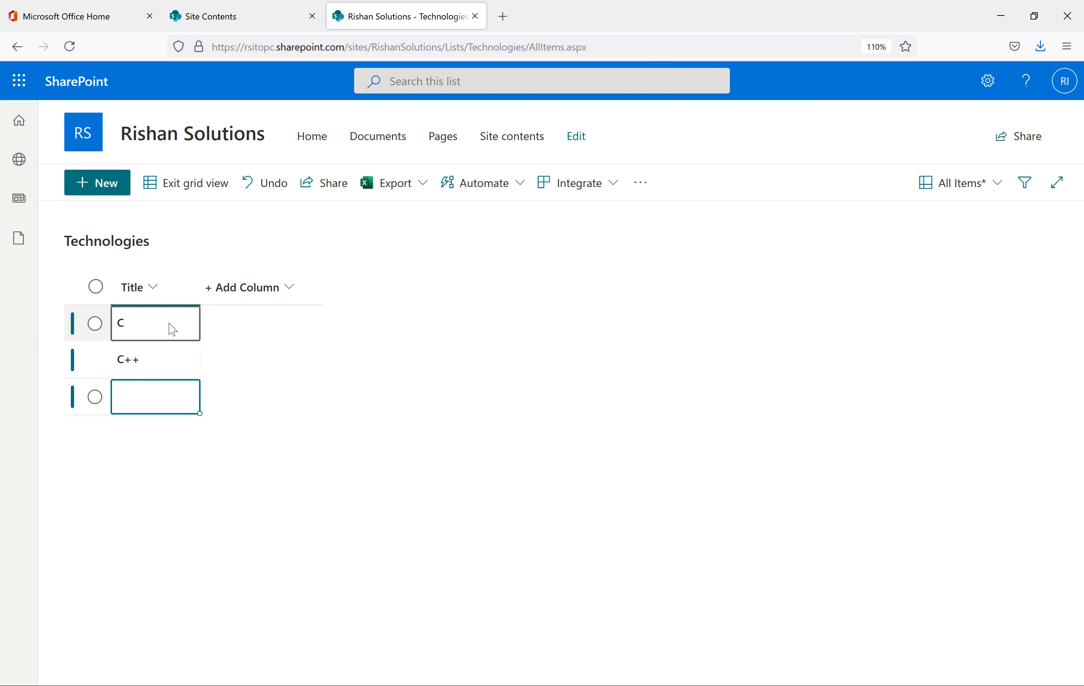
type("C#")
key("Escape")
Add three more items titled JAVA, JS and jQuery to the Technologies list
key("Down")
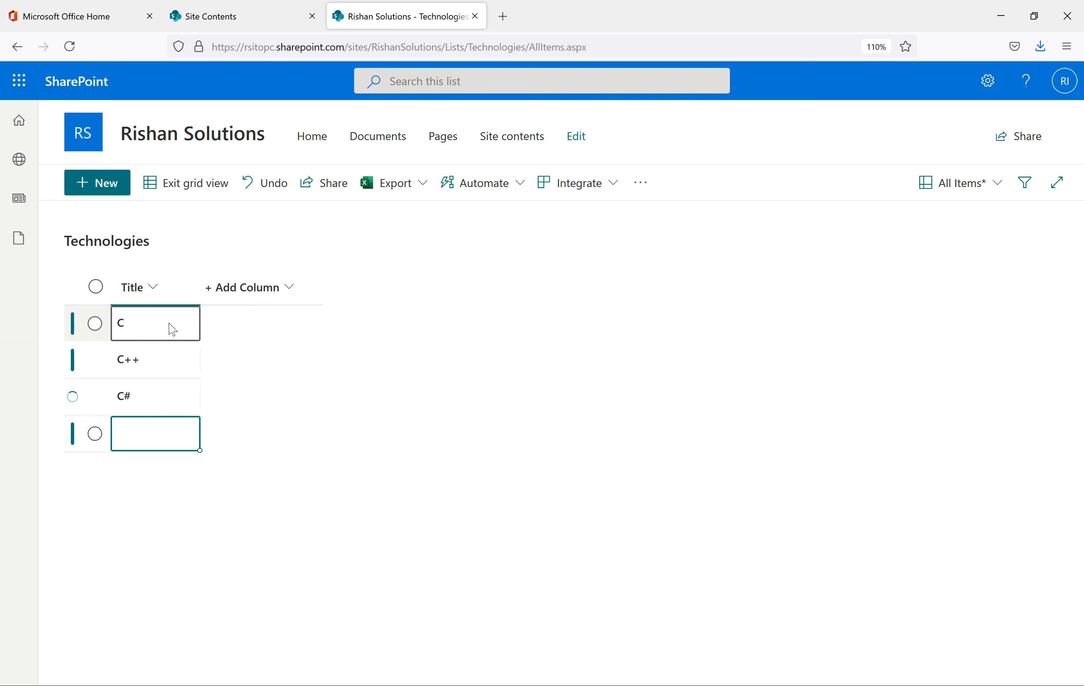
type("jAVA")
type("VA")
key("Escape")
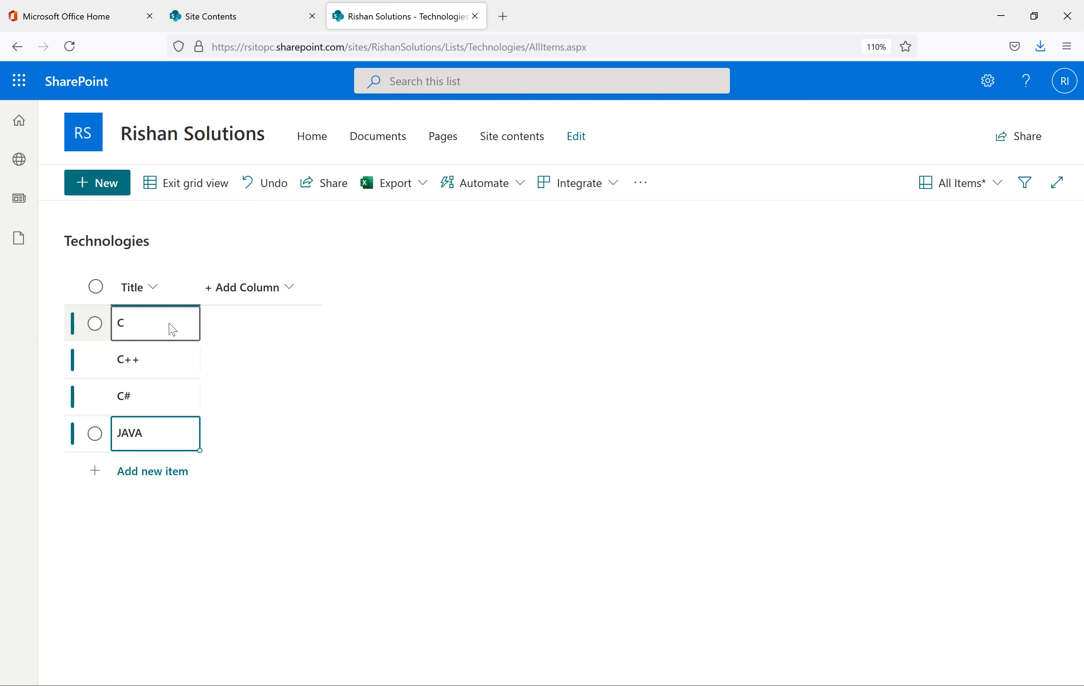
key("Down")
type("J")
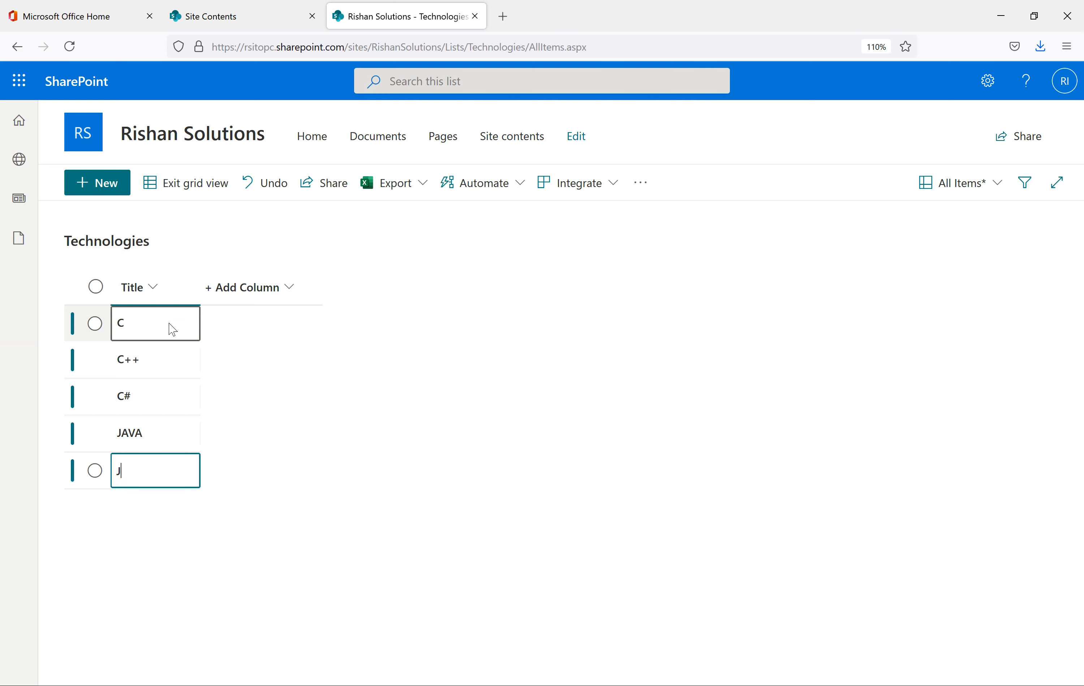
key("Escape")
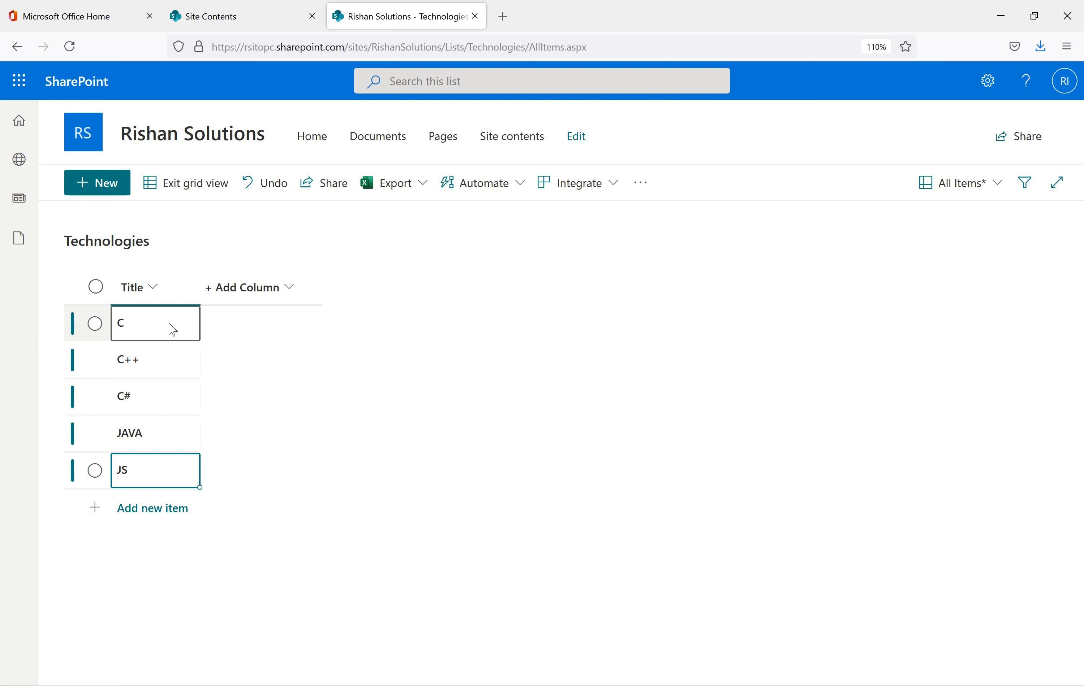
key("Down")
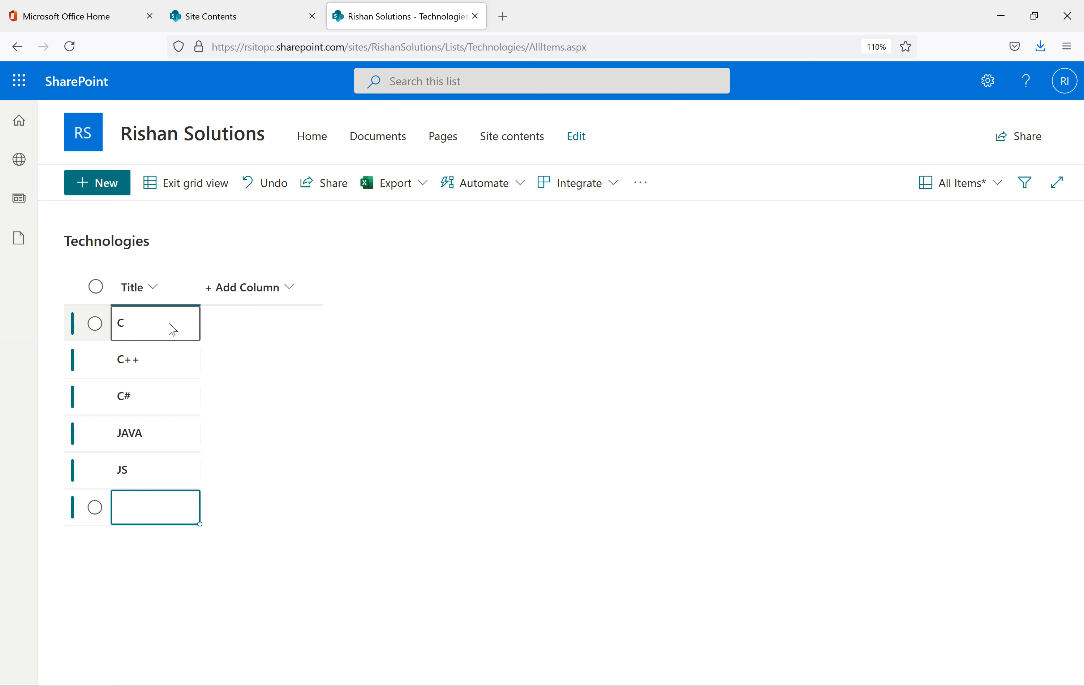
type("j")
key("Return")
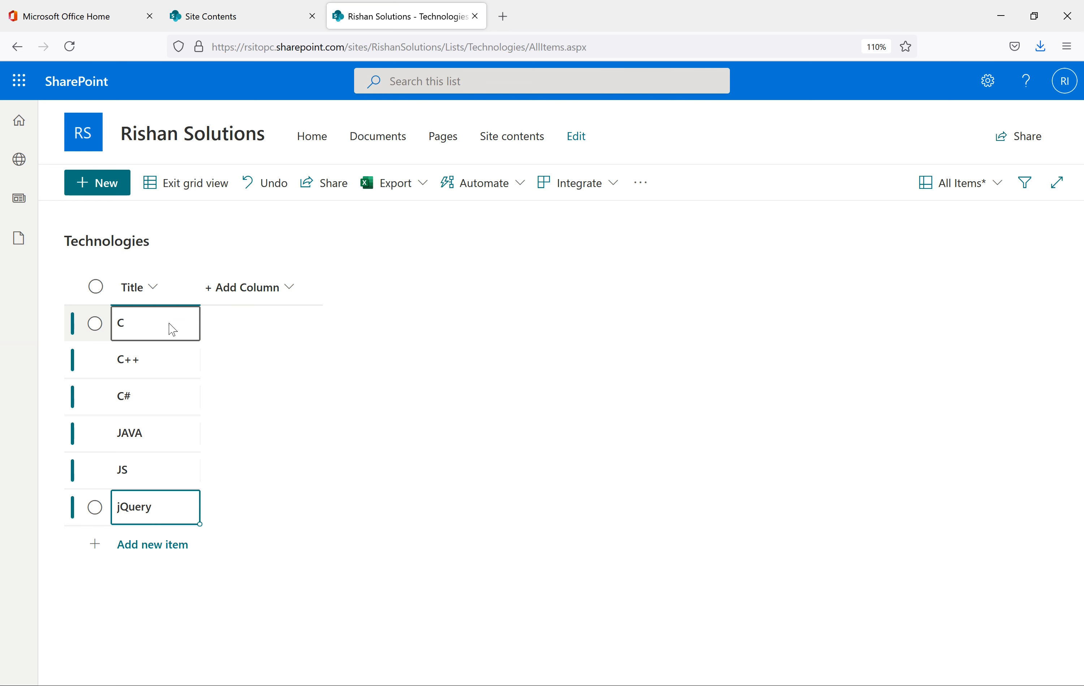
Add the items Azure and SharePoint to the Technologies list, and leave grid editing
key("Return")
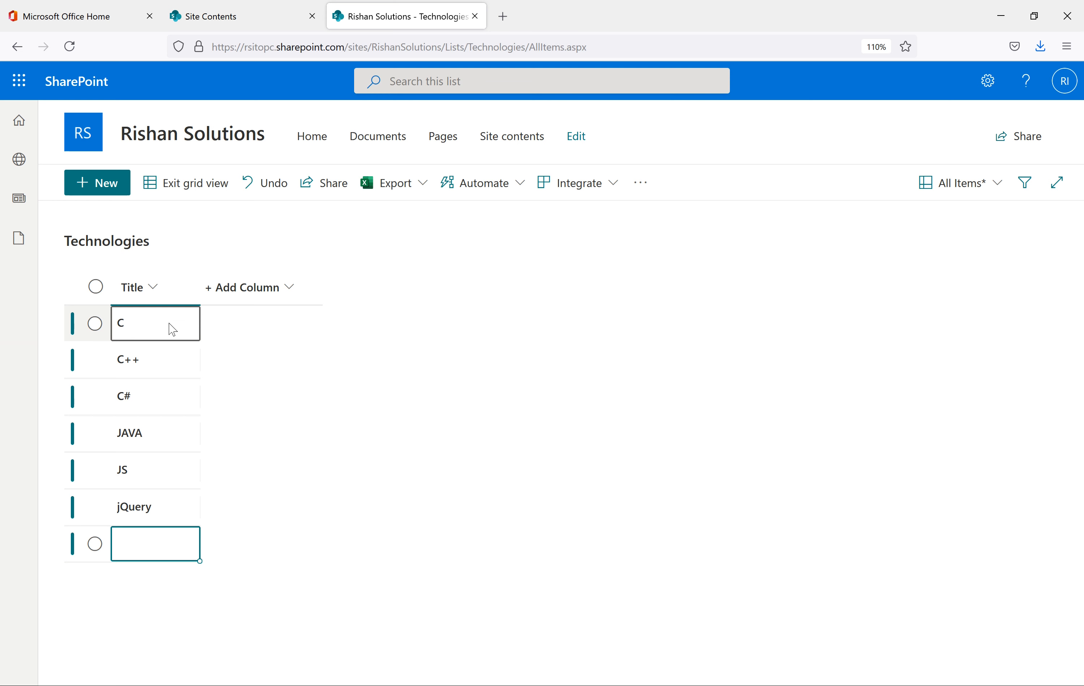
type("Azure")
key("Return")
type("SharePoint")
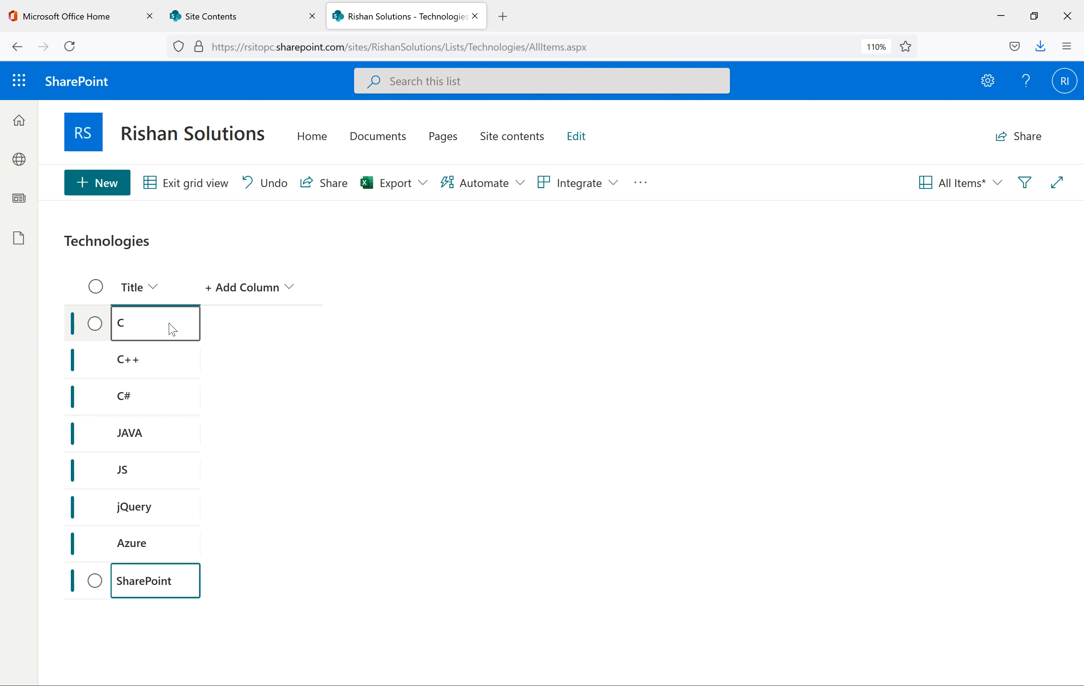
key("Escape")
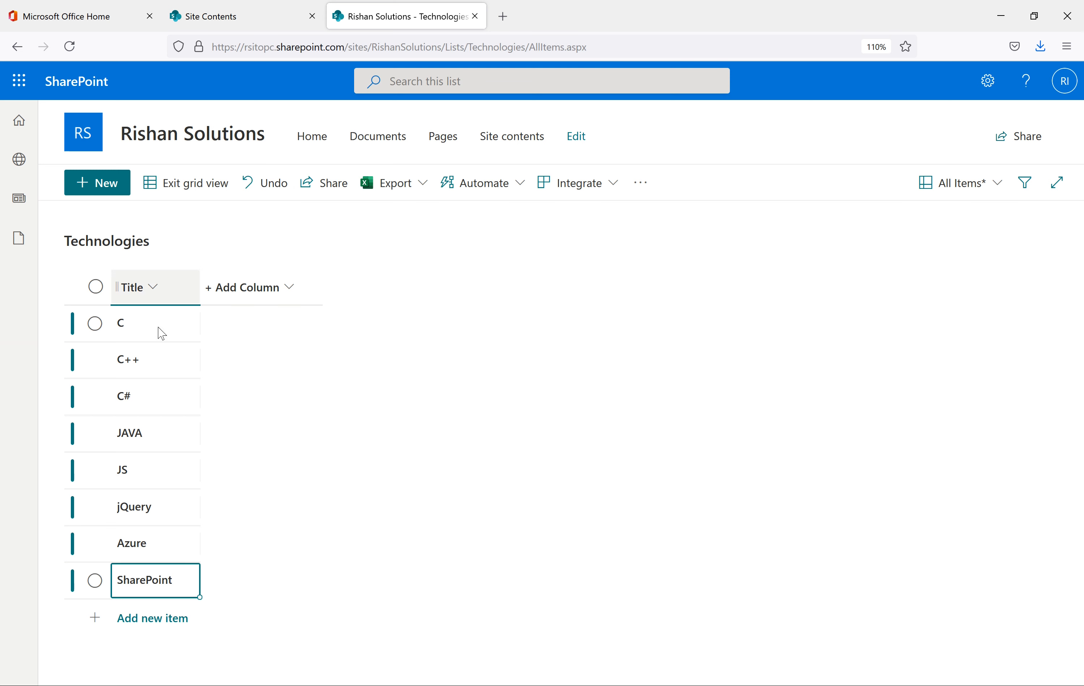
left_click(194, 194)
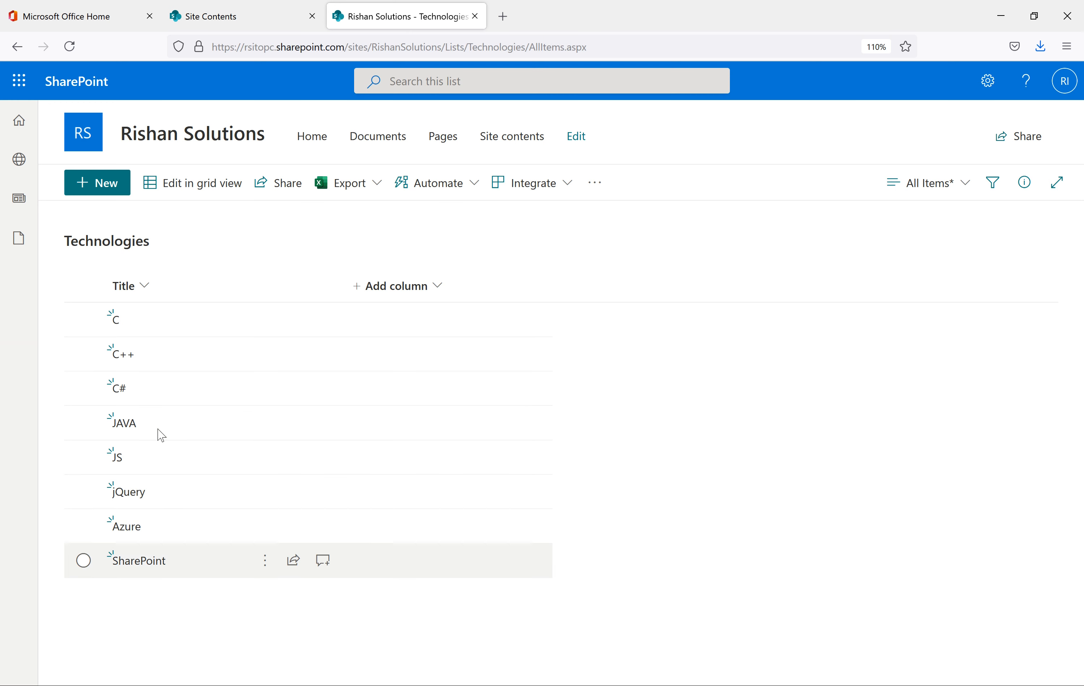
Open the Projetcs list and start a new column named Technology with the Lookup (information already on this site) type
left_click(232, 8)
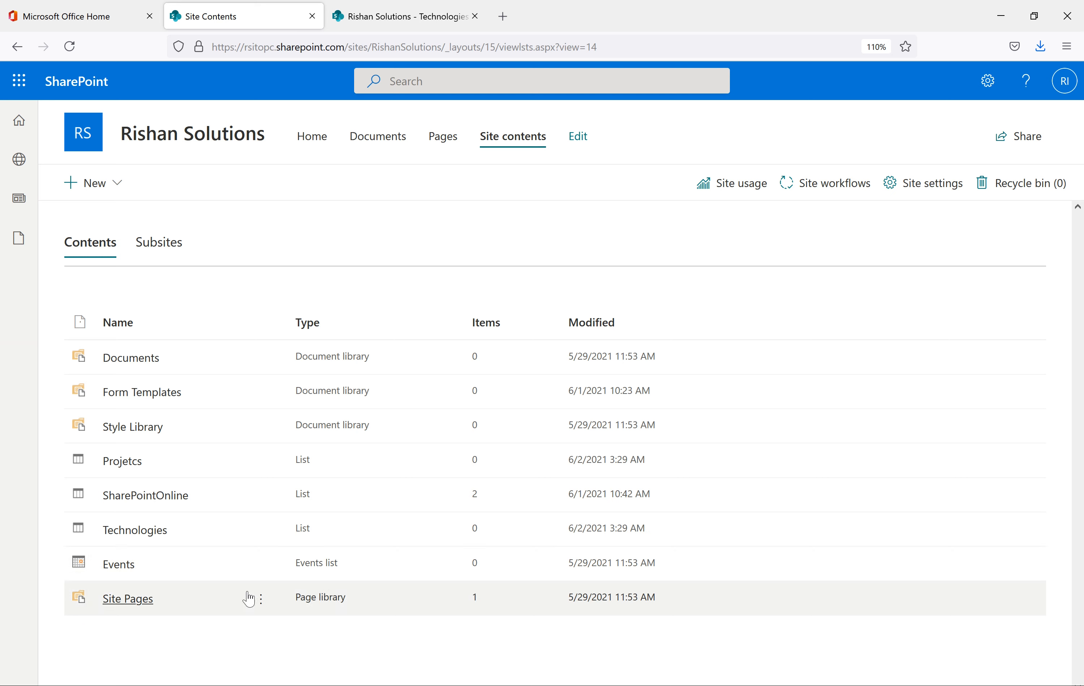
left_click(124, 462)
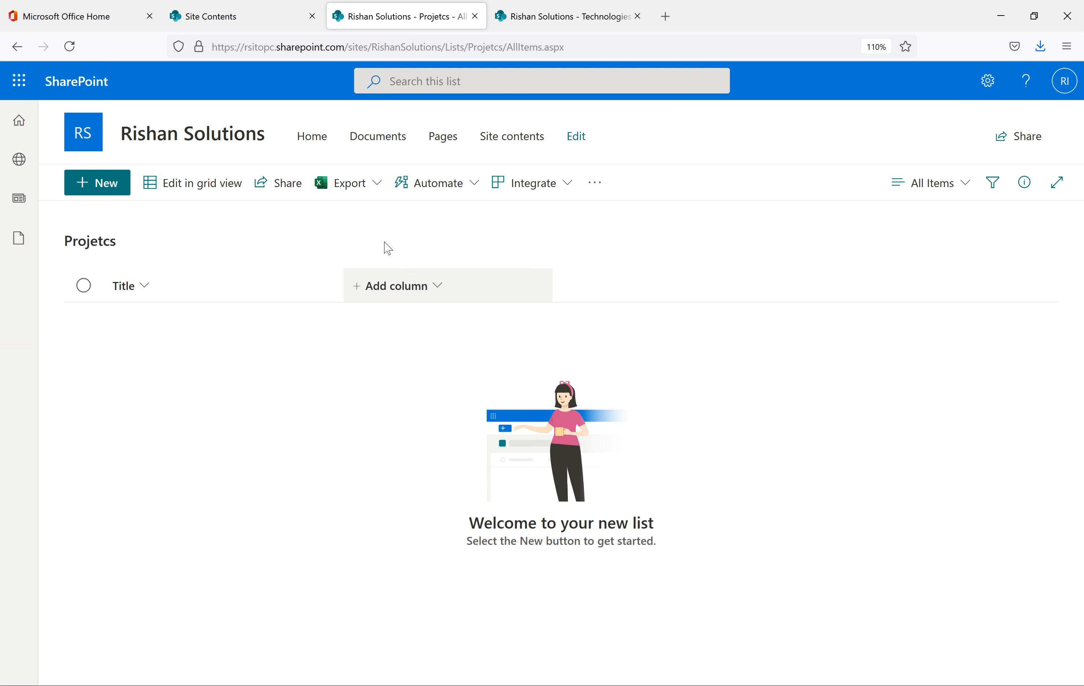
left_click(442, 293)
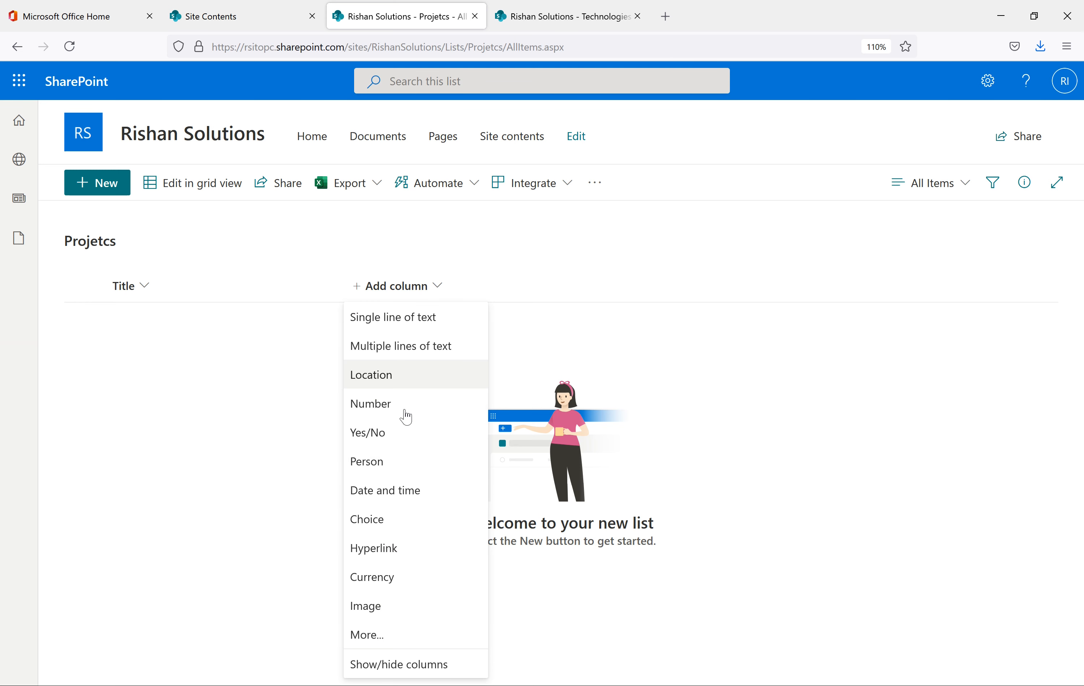
left_click(365, 637)
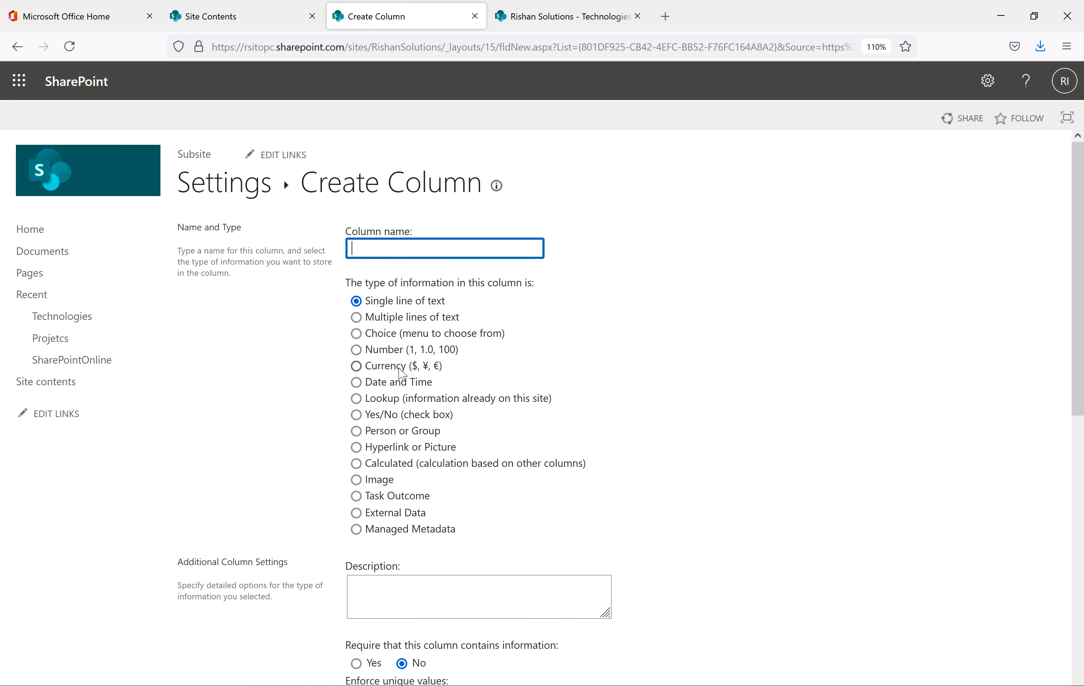
left_click(357, 399)
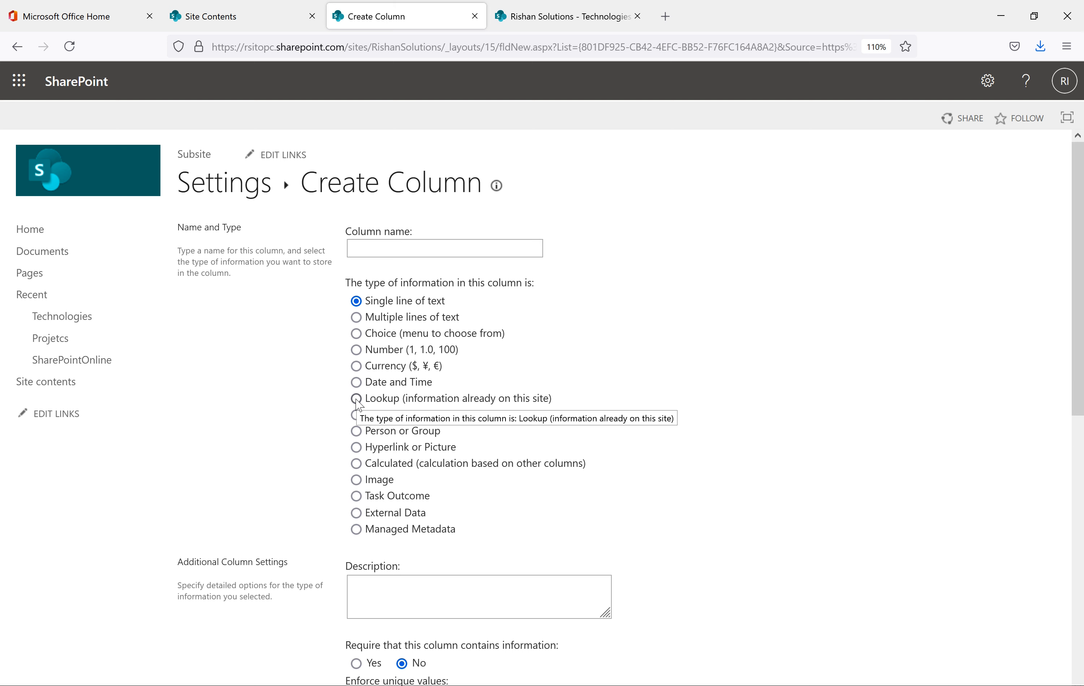
left_click(357, 400)
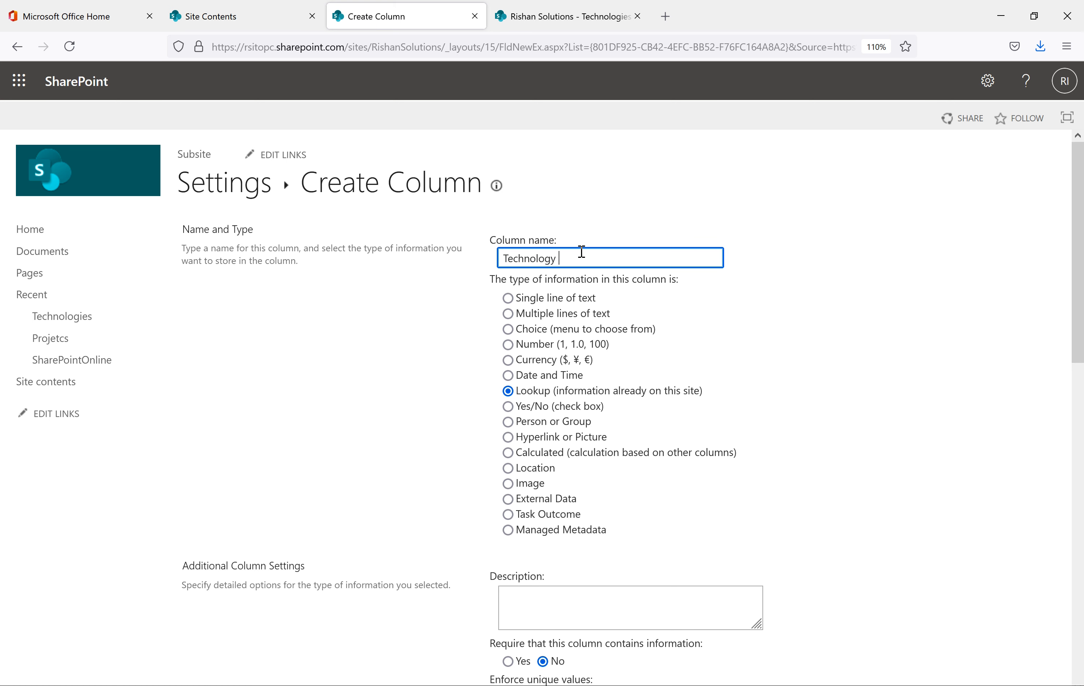
Set the Technology lookup column to get its information from the Technologies list
scroll(596, 354, "down", 2)
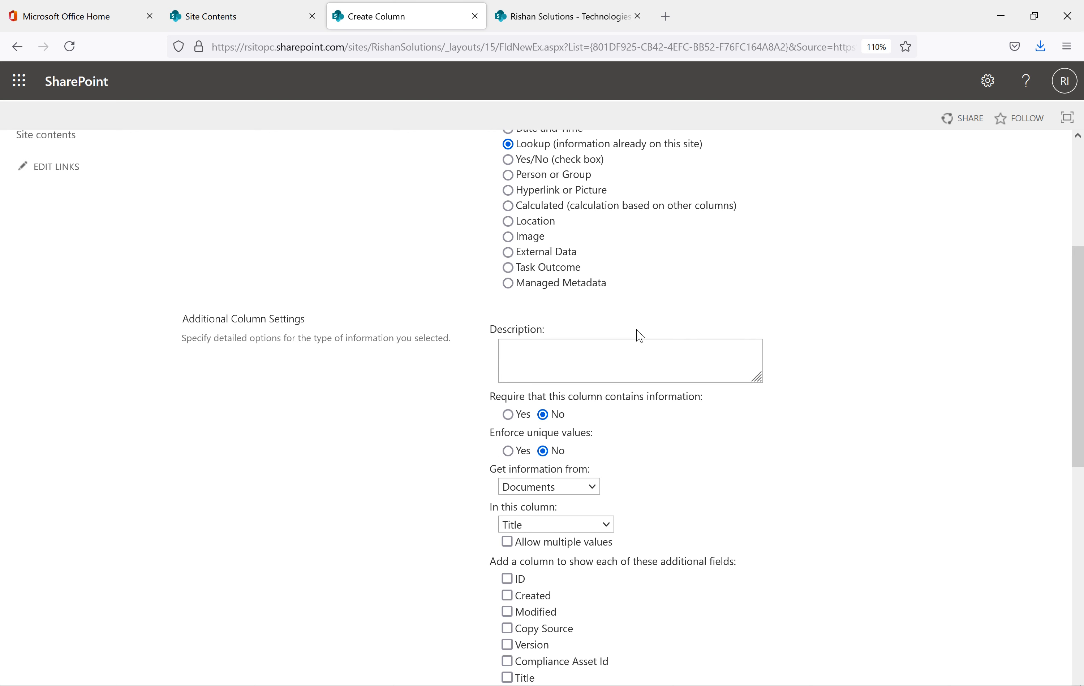
scroll(639, 336, "down", 3)
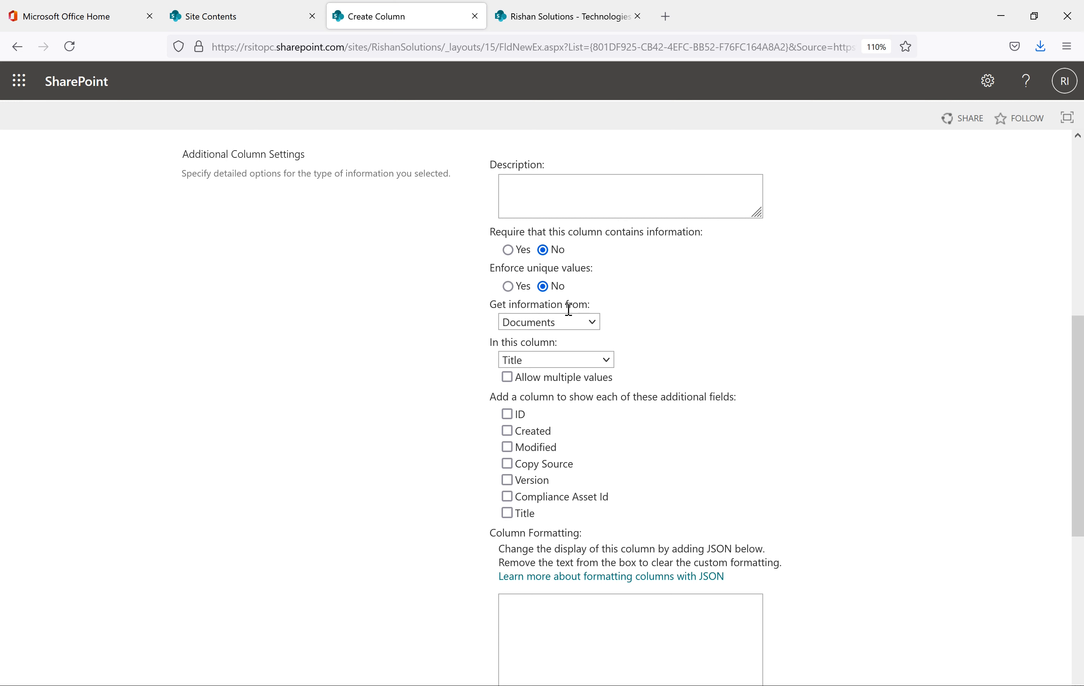
left_click(525, 324)
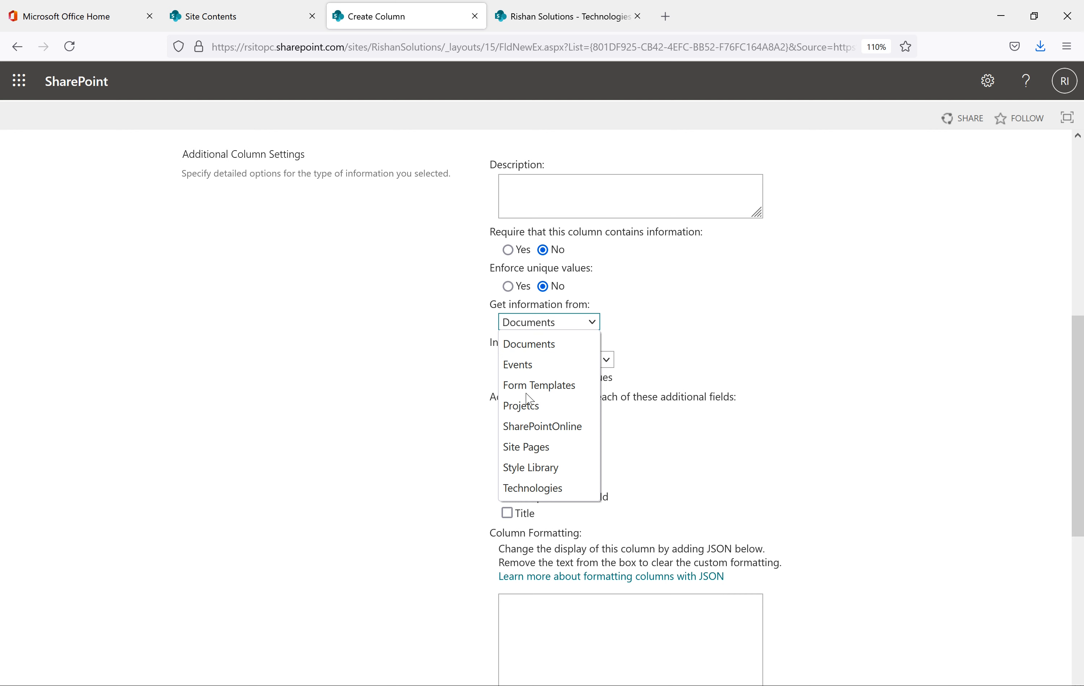
left_click(539, 488)
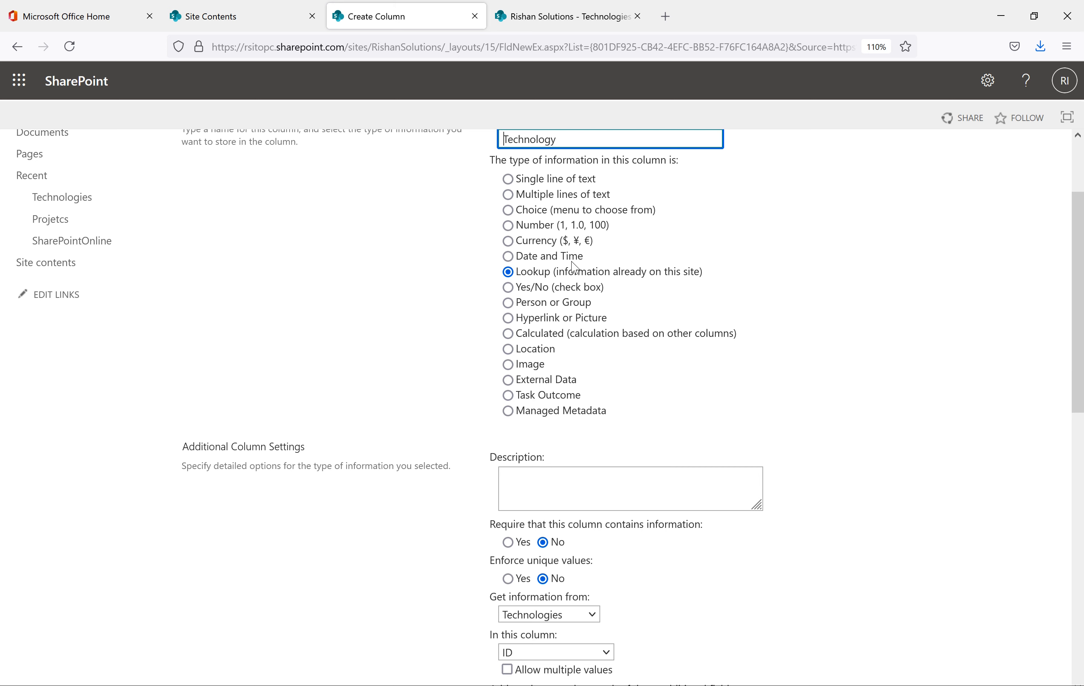
scroll(671, 522, "down", 3)
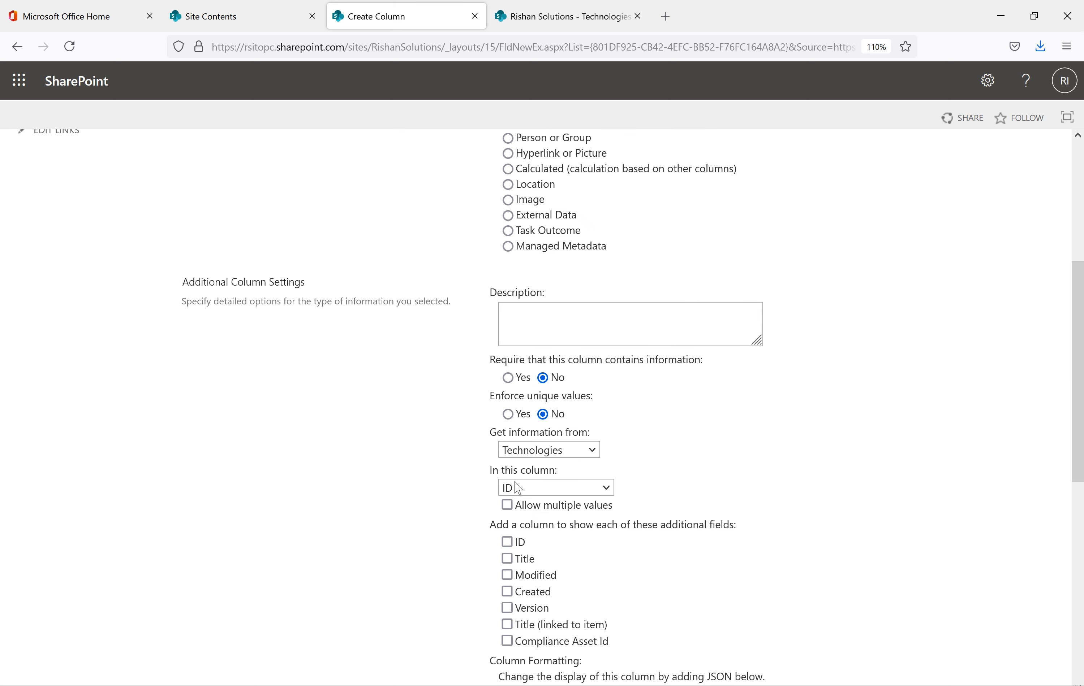
Set the Technology lookup column to show the Title column of the Technologies list, checking it against that list's items
left_click(563, 16)
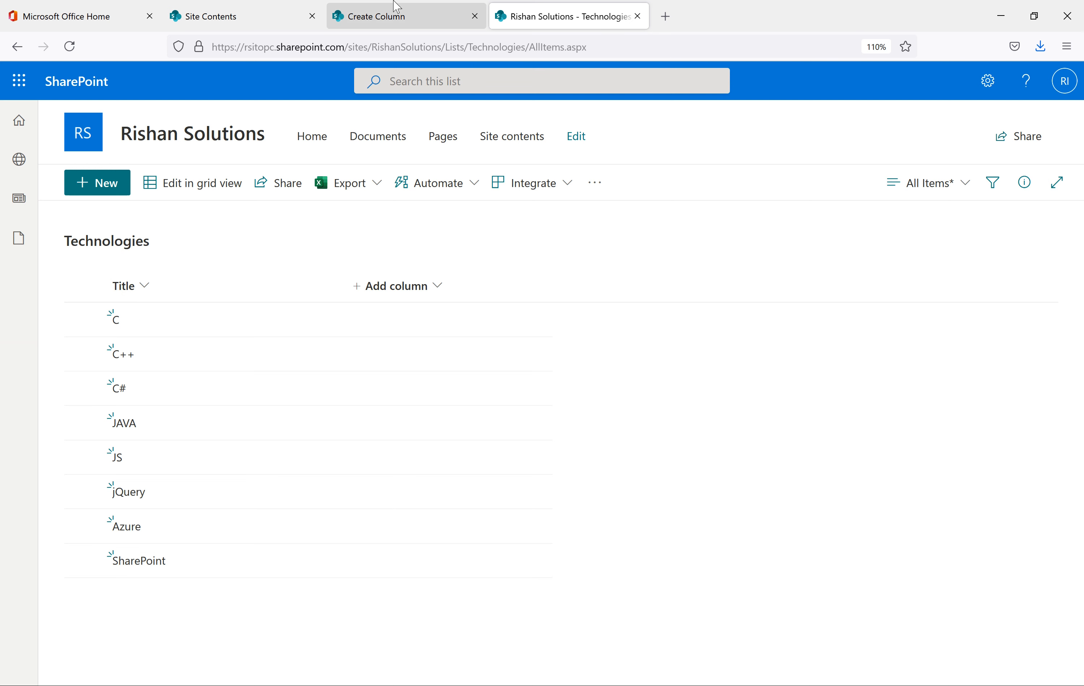
left_click(363, 16)
scroll(583, 499, "down", 5)
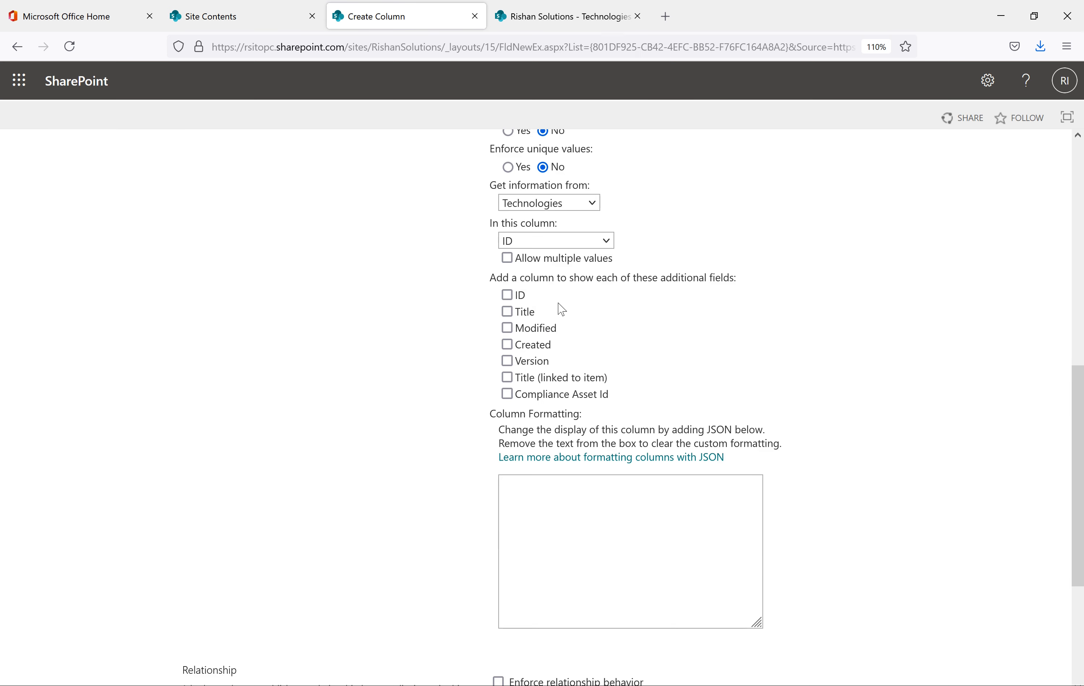
left_click(571, 242)
left_click(528, 285)
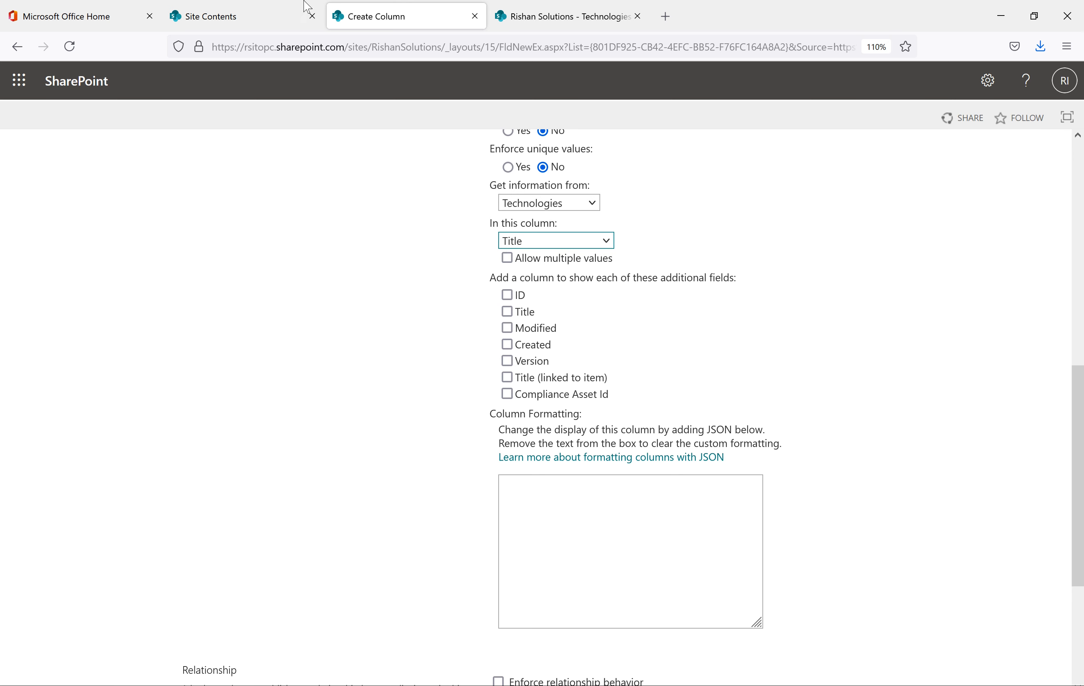
left_click(548, 18)
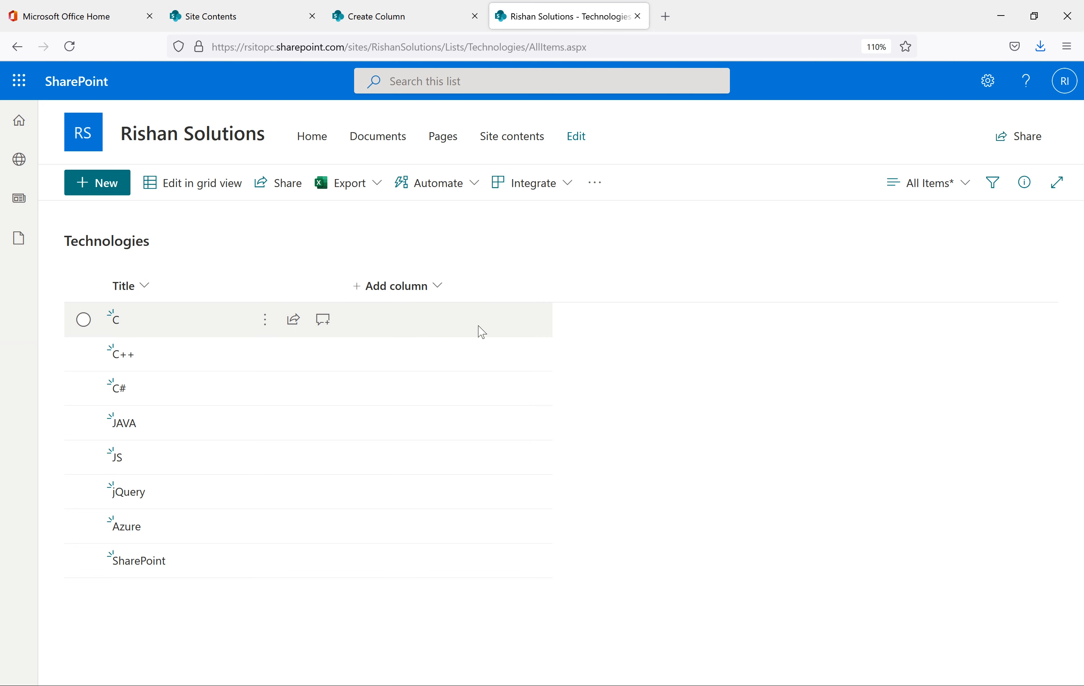
left_click(394, 23)
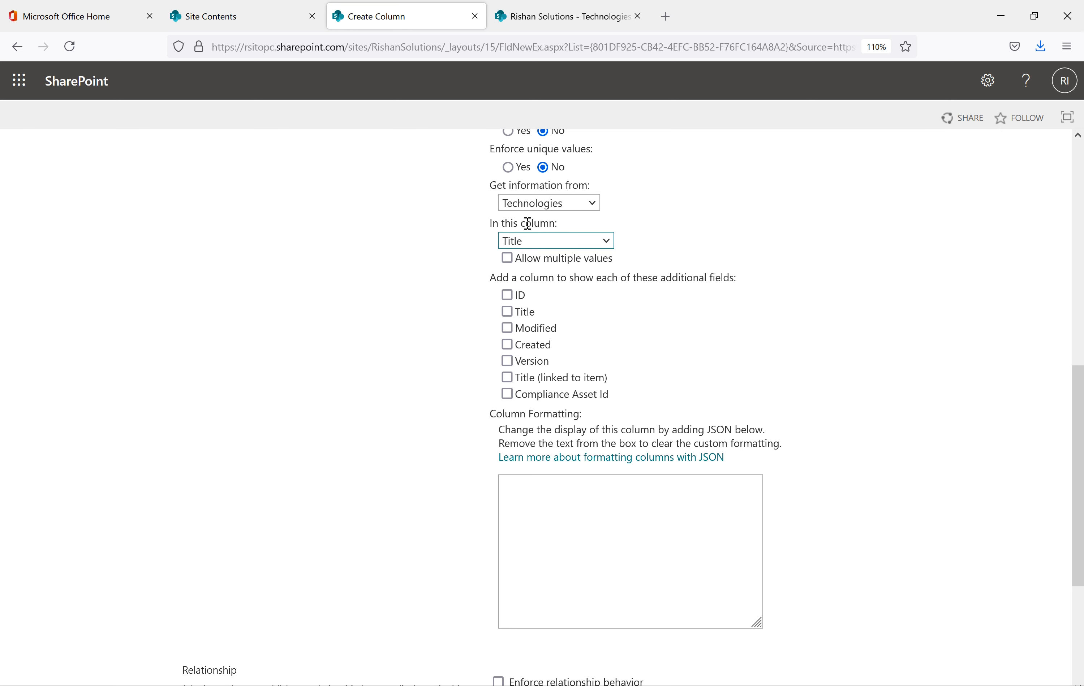
left_click(760, 251)
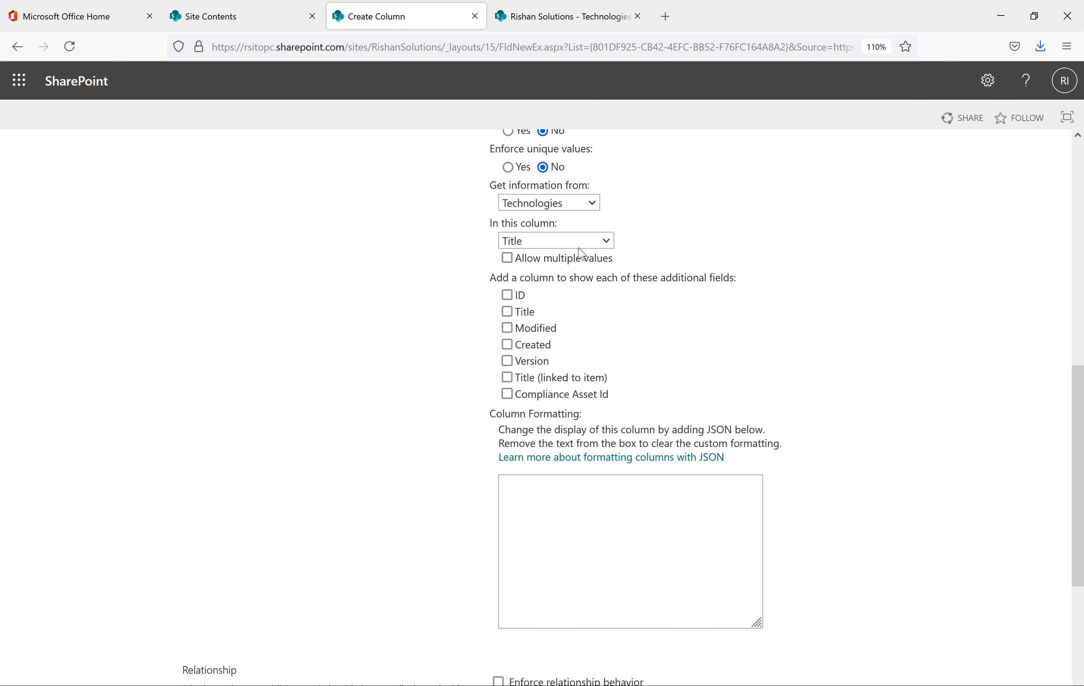
Review the relationship settings, including Restrict delete, and create the Technology lookup column
scroll(852, 281, "down", 5)
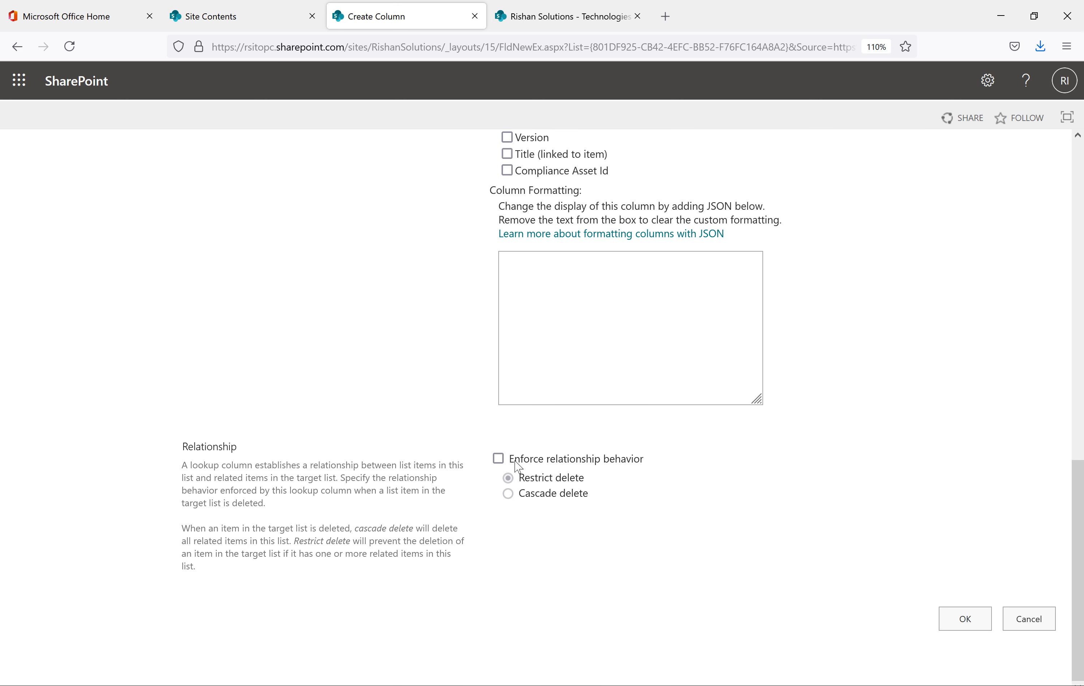
left_click(600, 265)
left_click(535, 483)
left_click_drag(341, 477, 173, 475)
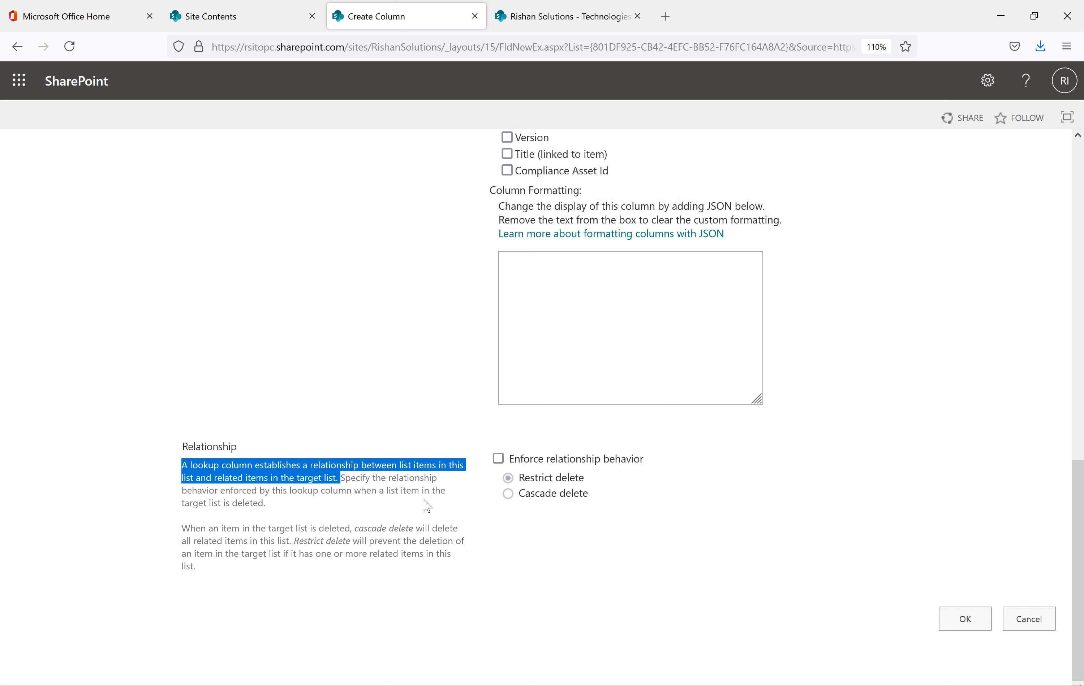
left_click(273, 516)
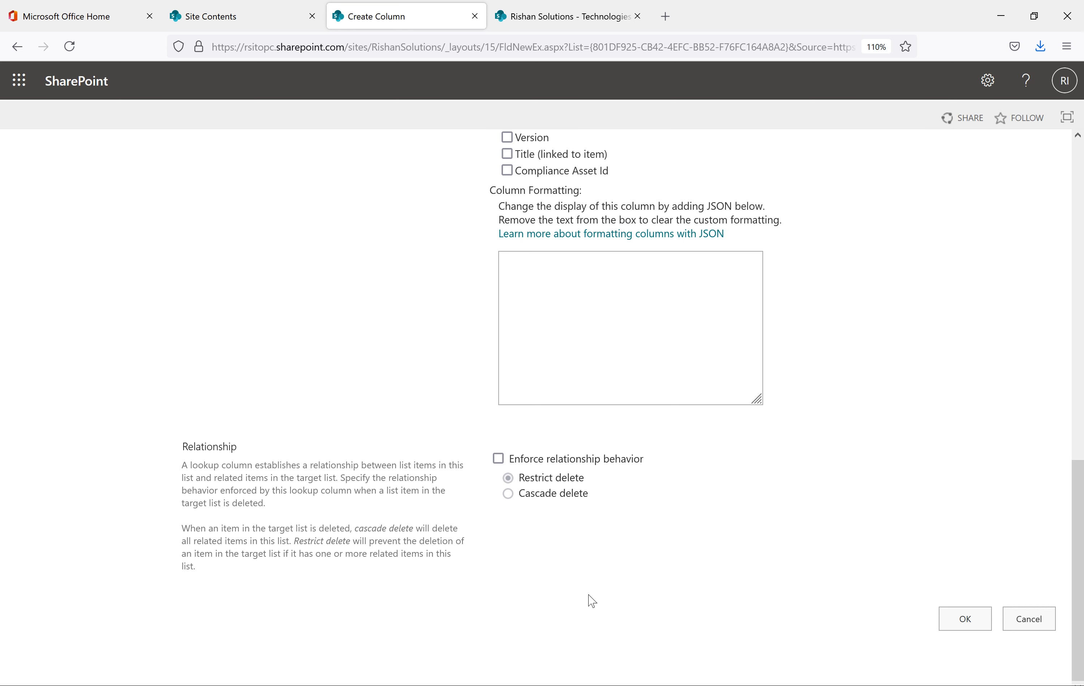
left_click_drag(590, 479, 519, 479)
left_click(727, 511)
left_click(959, 628)
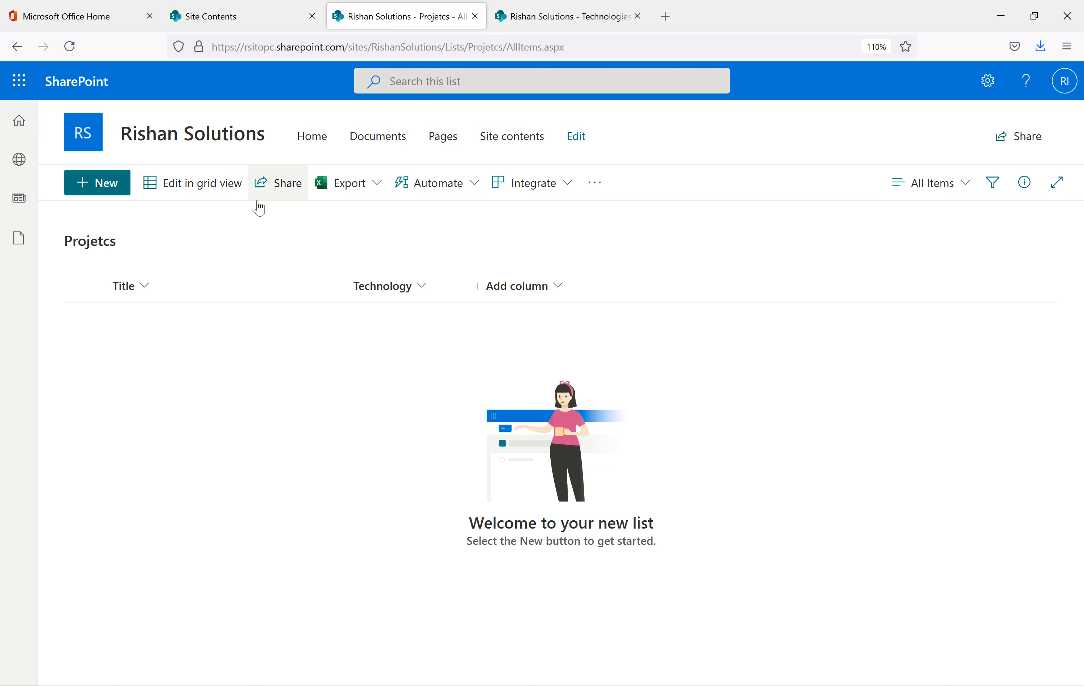
Start a new Projetcs item titled ACD and compare its Technology choices with the Technologies list
left_click(111, 184)
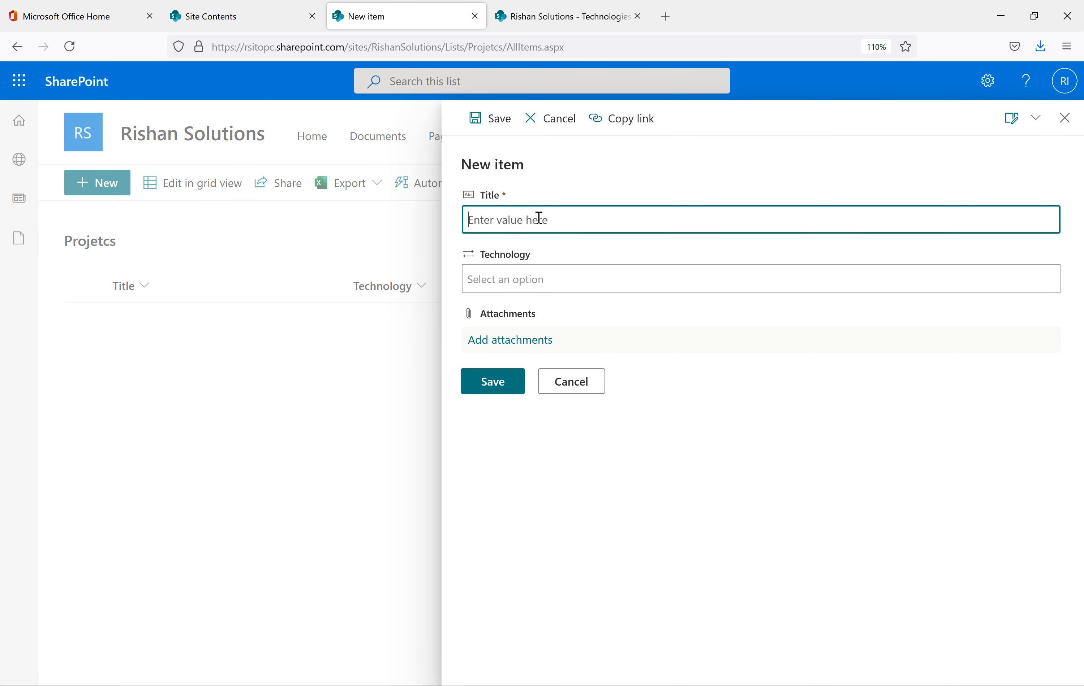
type("ACD")
left_click(565, 278)
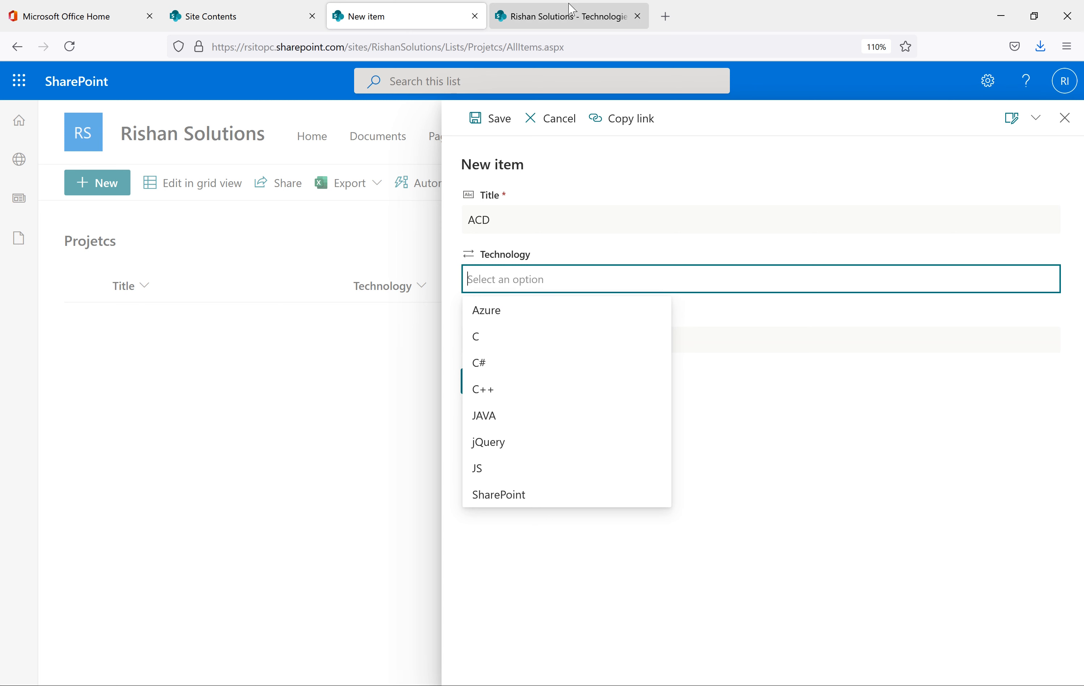
left_click(588, 14)
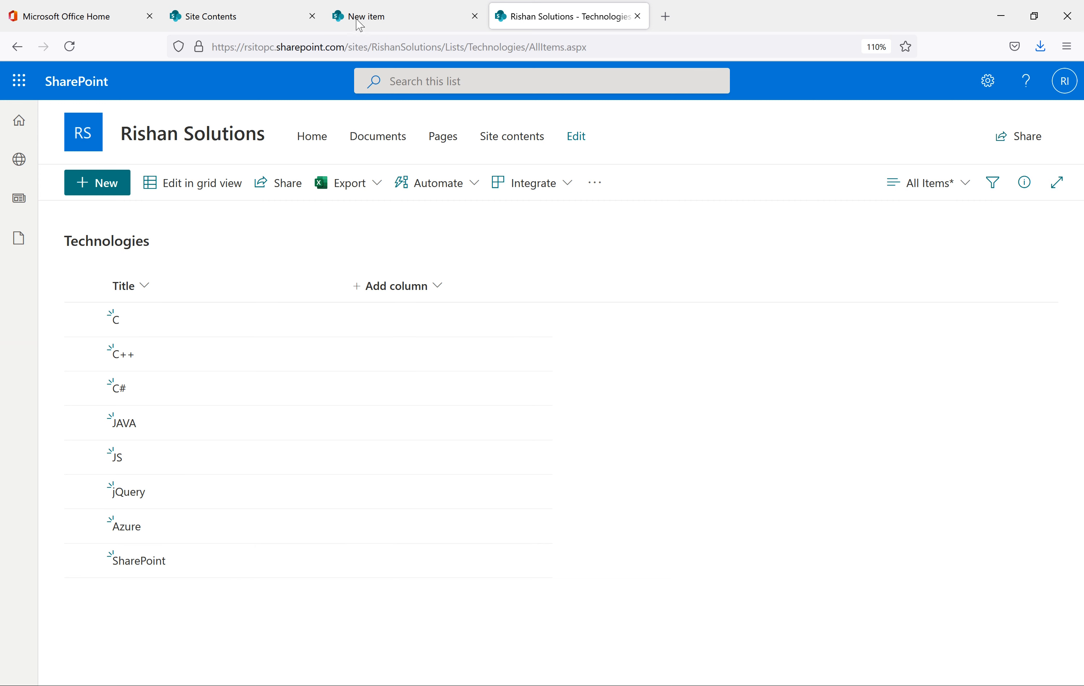
left_click(372, 16)
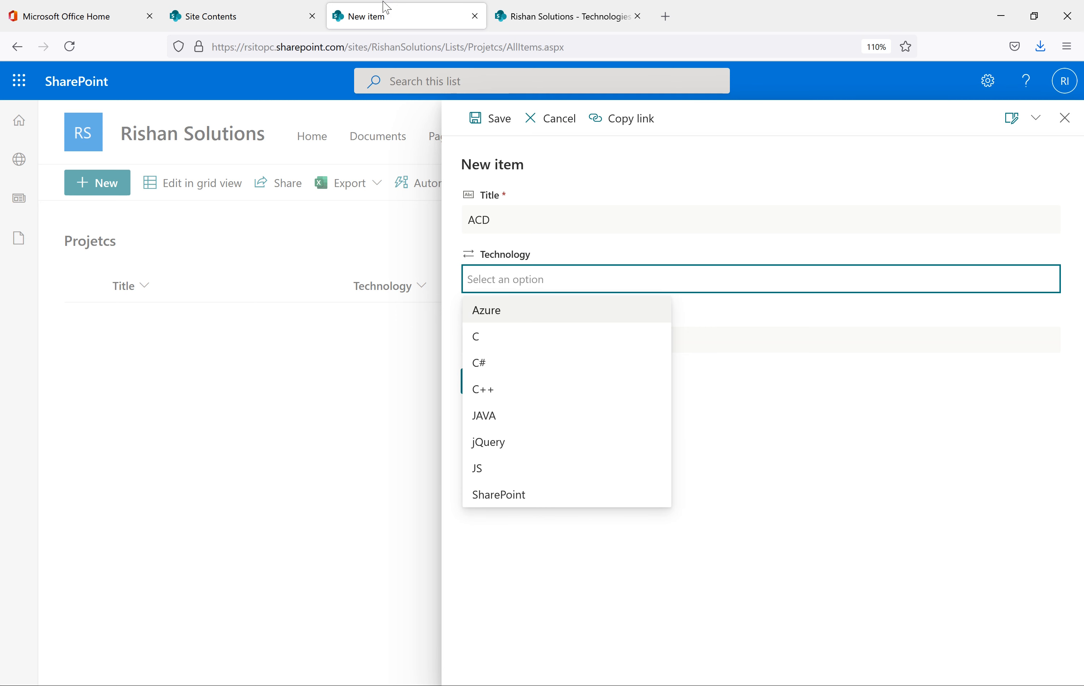
Add an item titled M365 to the Technologies list in grid editing, and leave the grid
left_click(533, 19)
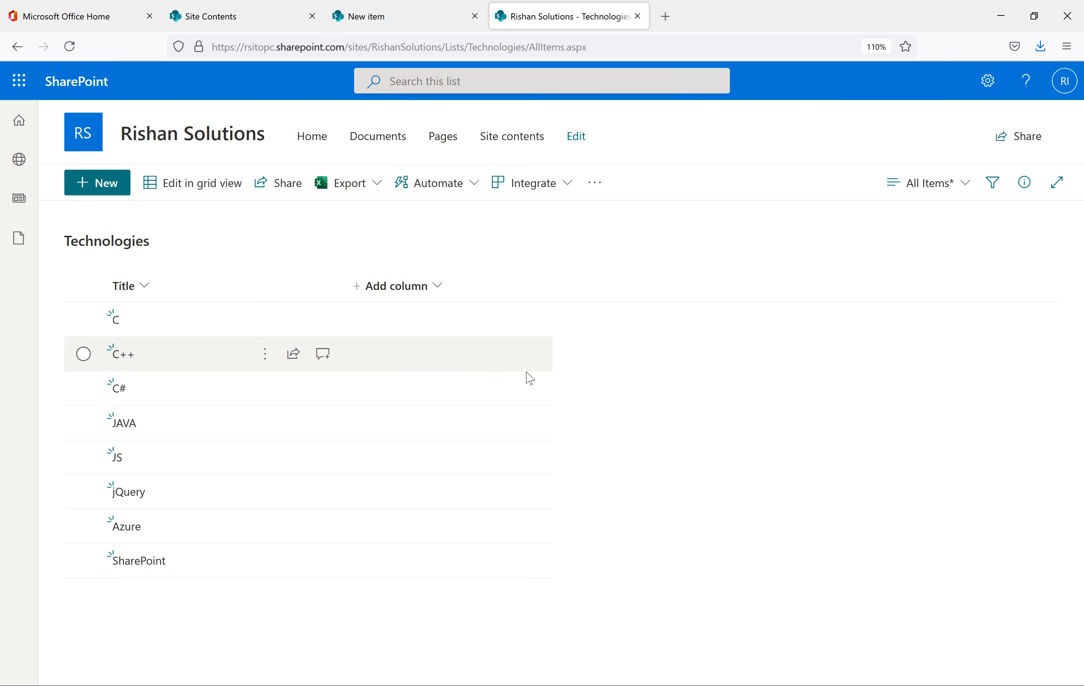
left_click(206, 184)
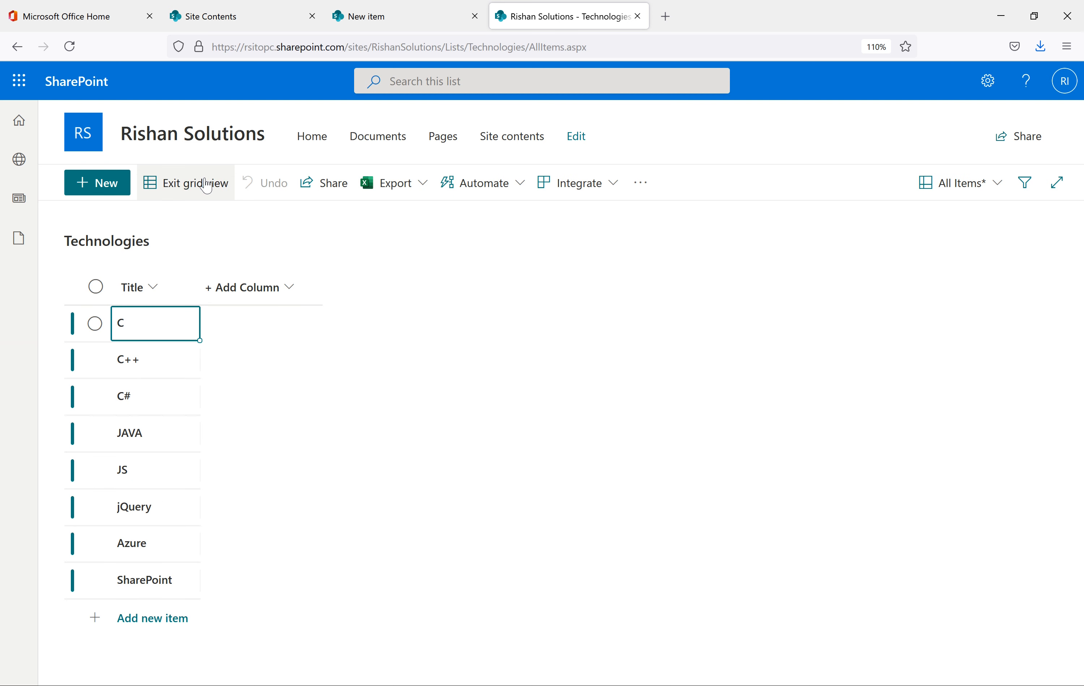
left_click(148, 620)
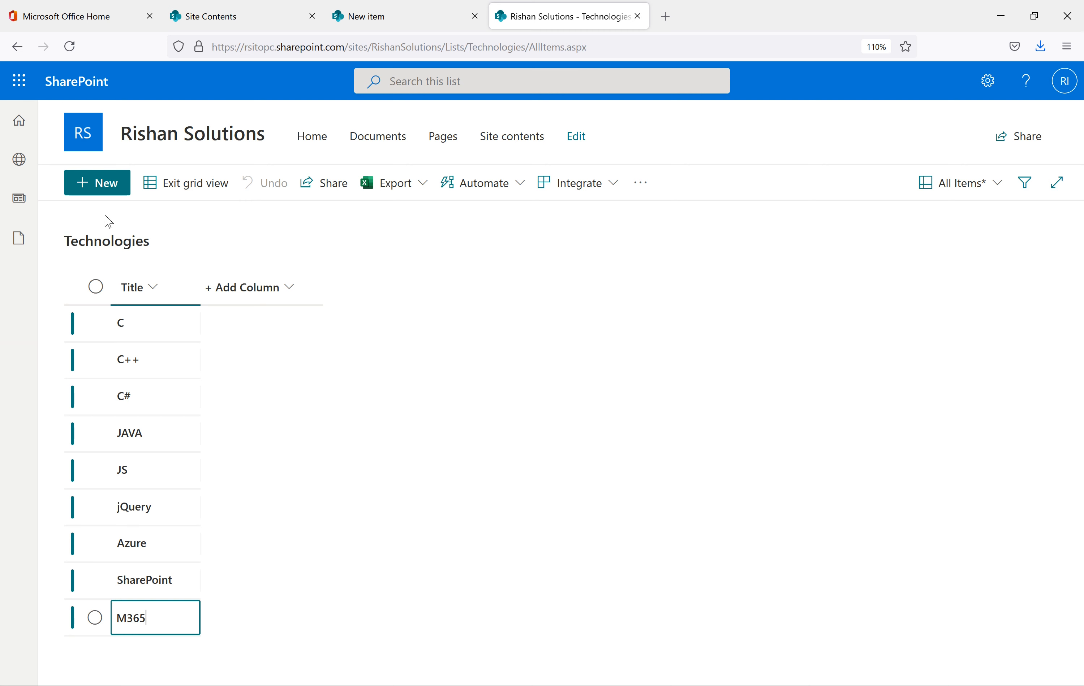
left_click(178, 186)
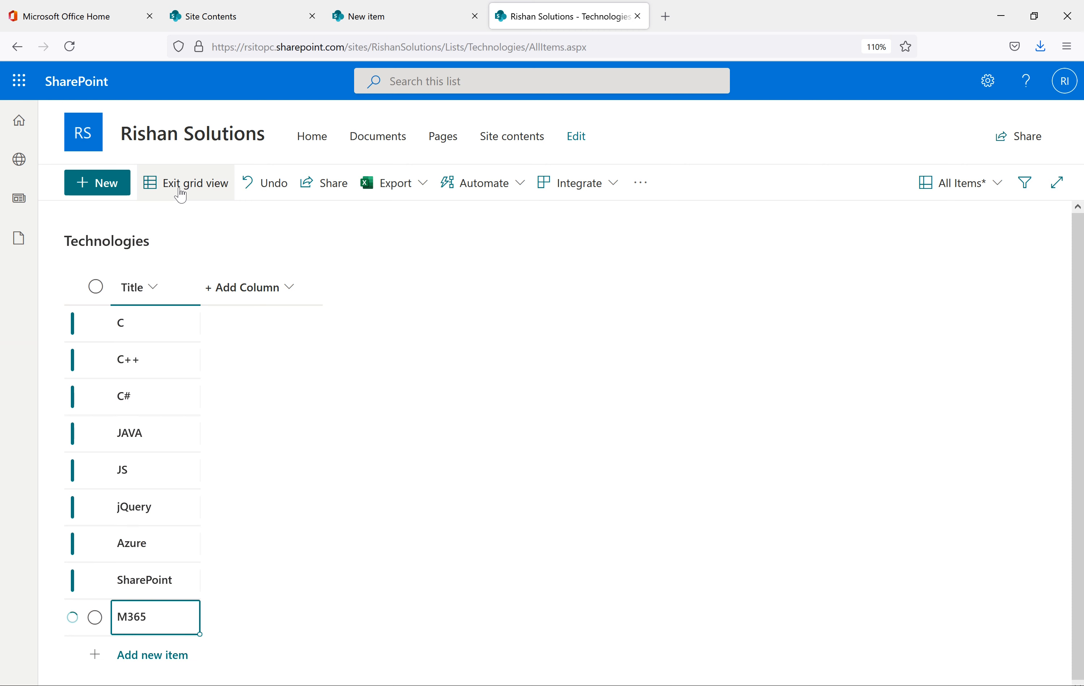
Discard the unsaved Projetcs item, start a new one and compare its Technology choices with the Technologies list
left_click(415, 14)
left_click(1064, 118)
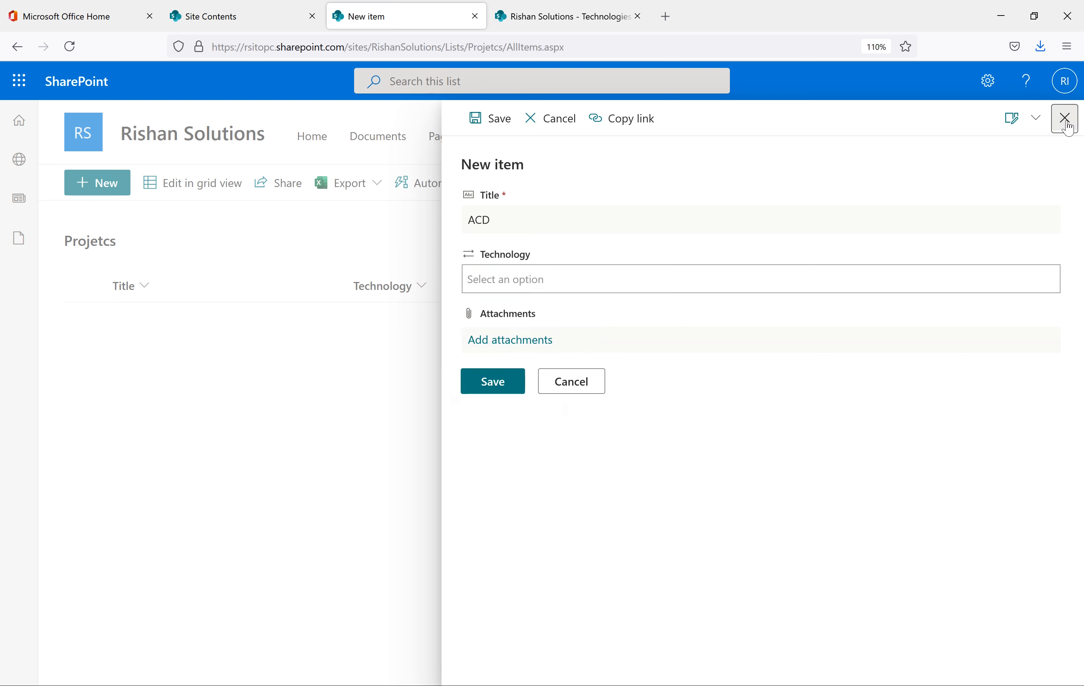
left_click(200, 191)
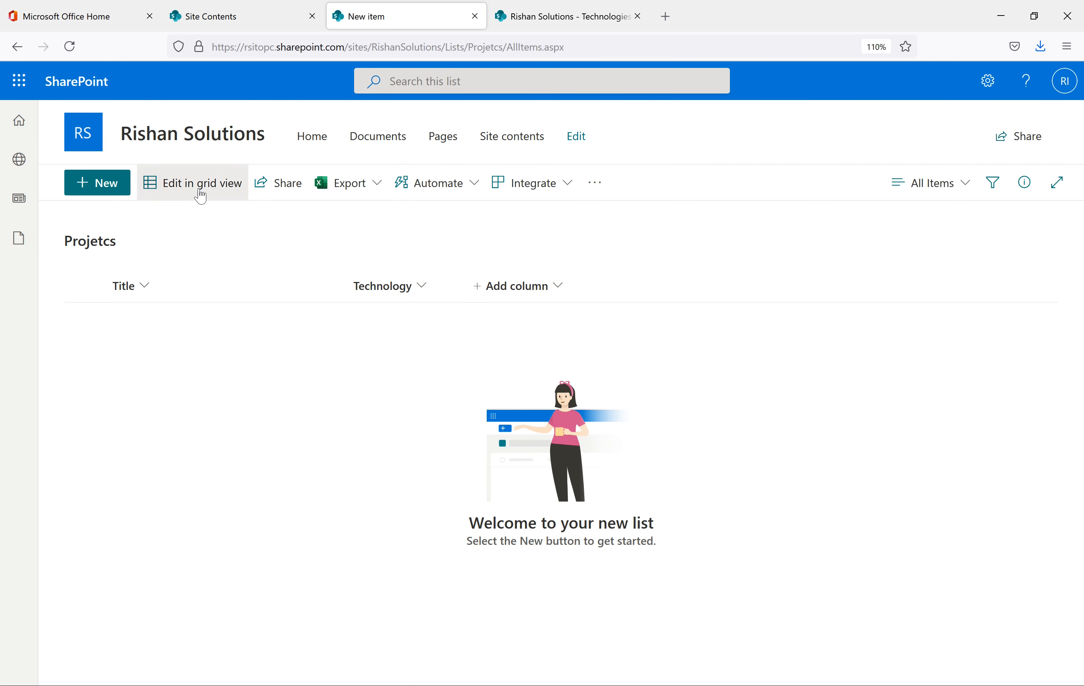
left_click(102, 182)
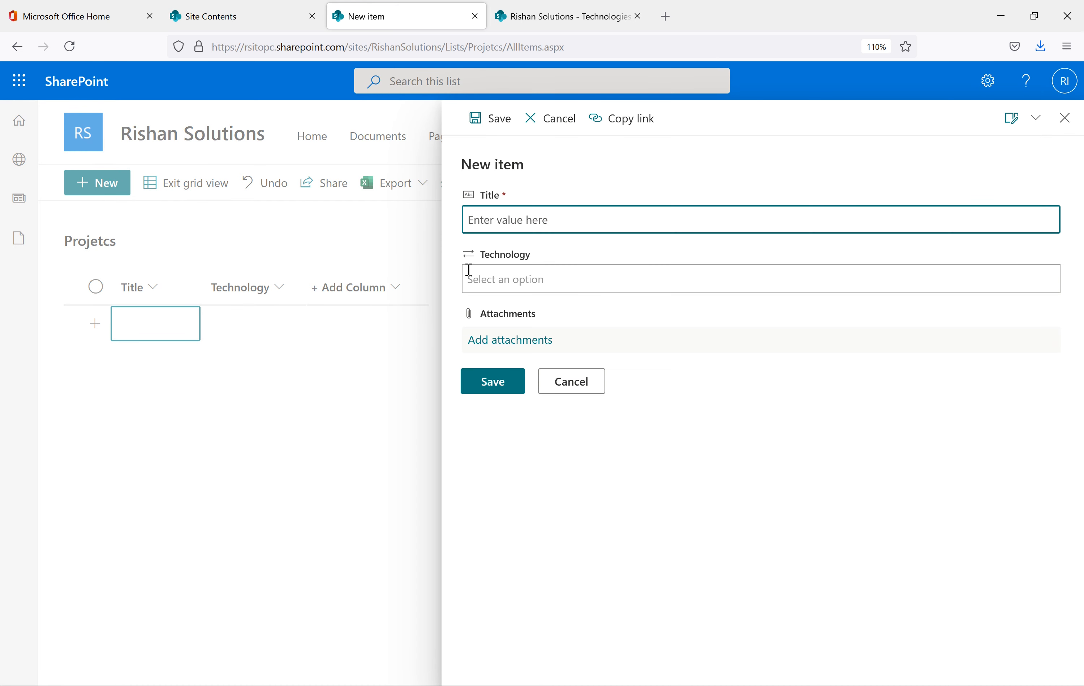
left_click(470, 273)
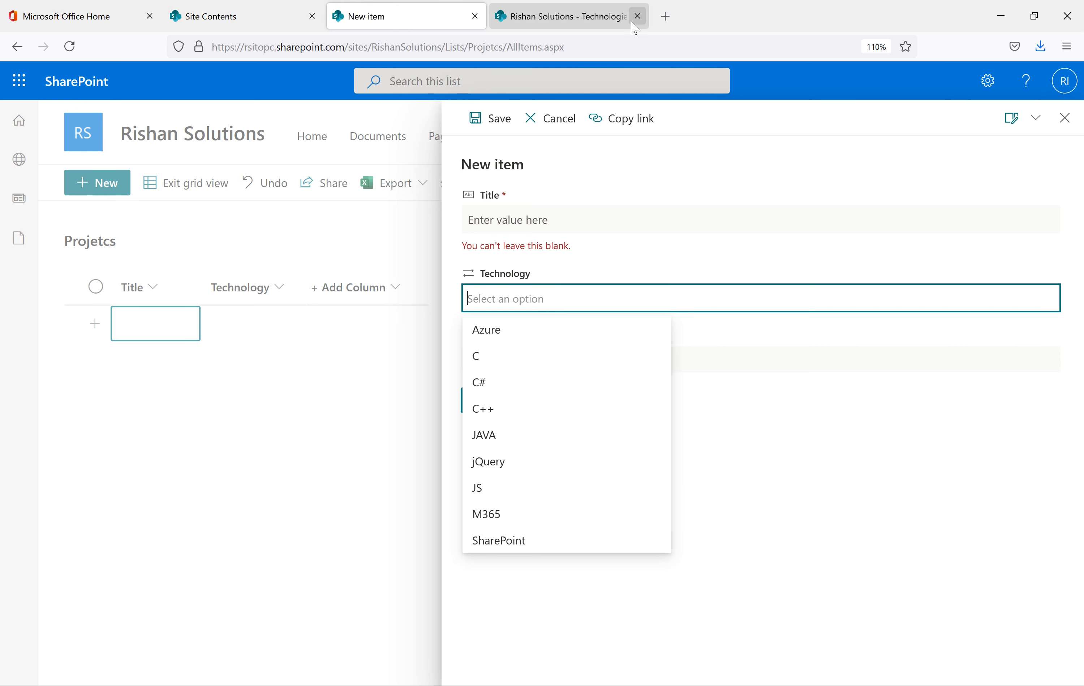
left_click(589, 19)
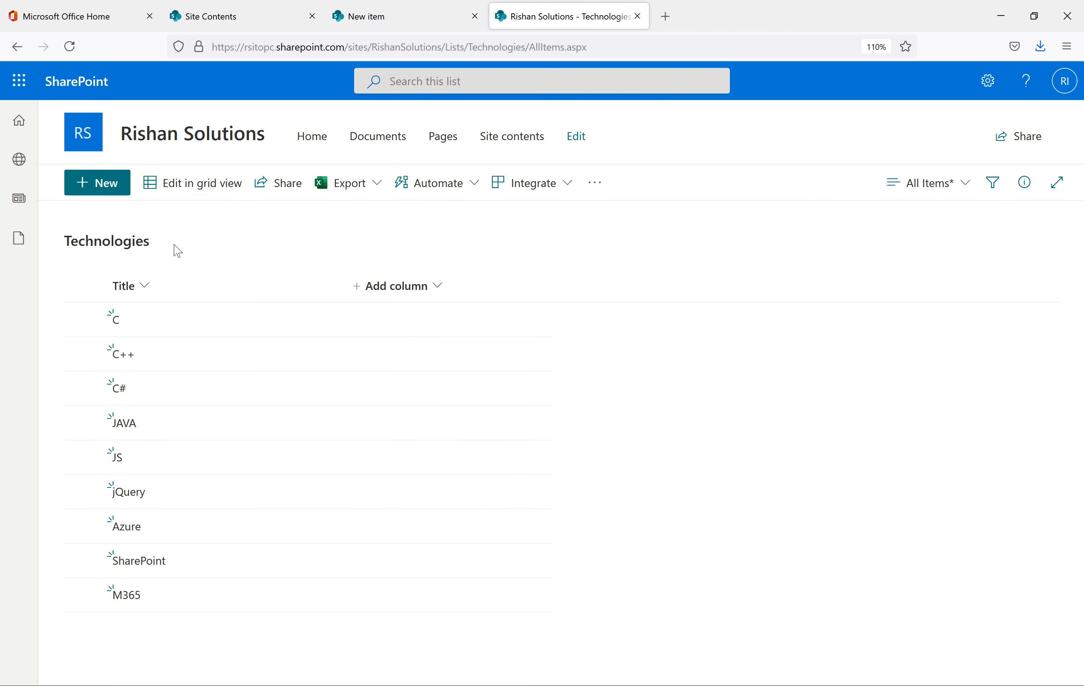
left_click(409, 20)
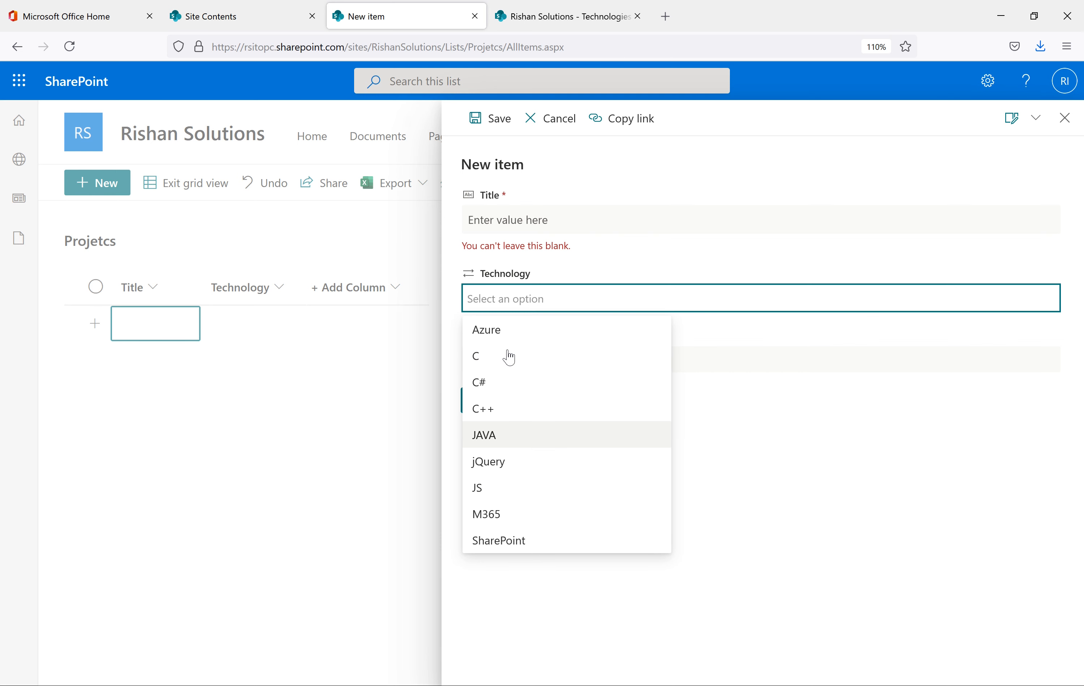
Fill in the new Projetcs item with the title ACD and the technology SharePoint, save it and leave grid editing
left_click(586, 220)
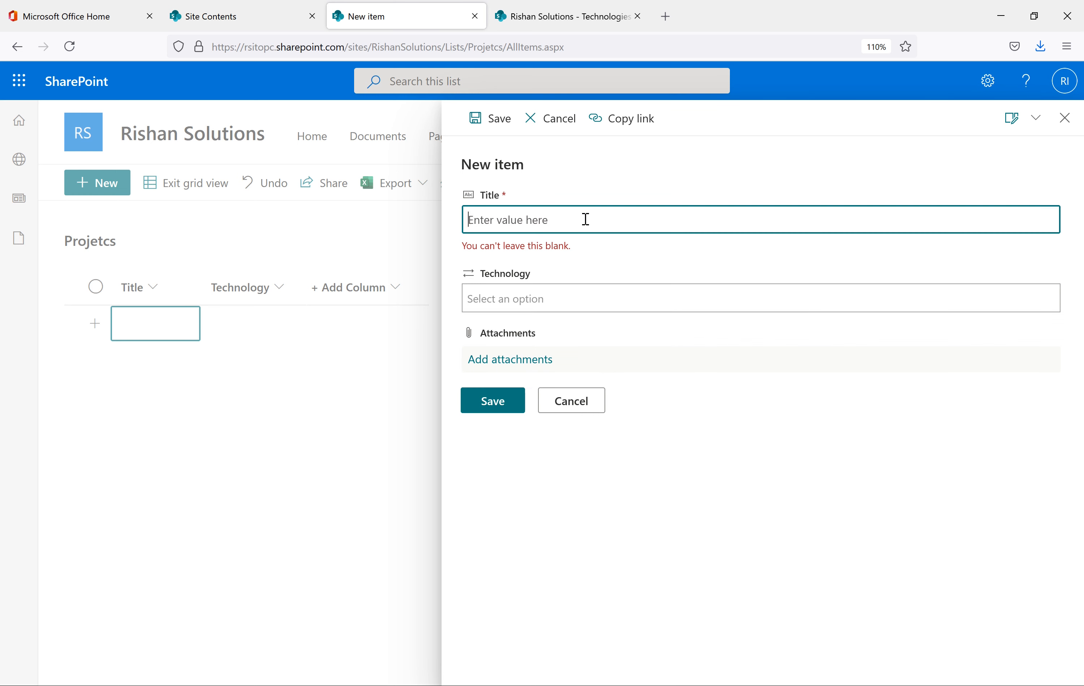
type("ACD")
left_click(523, 296)
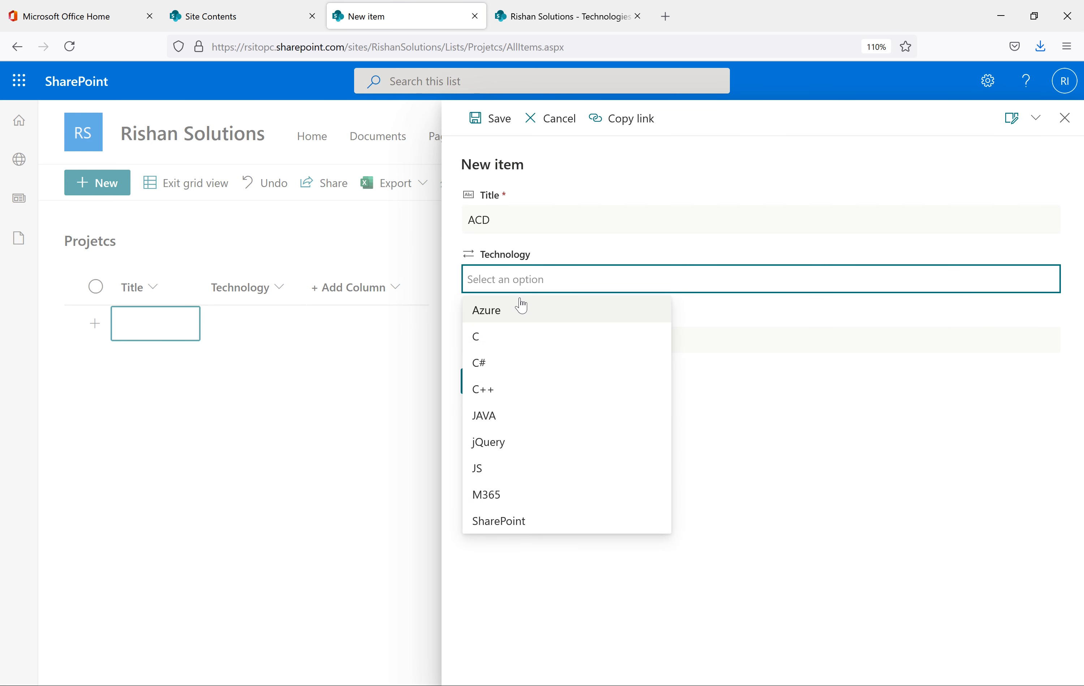
left_click(499, 521)
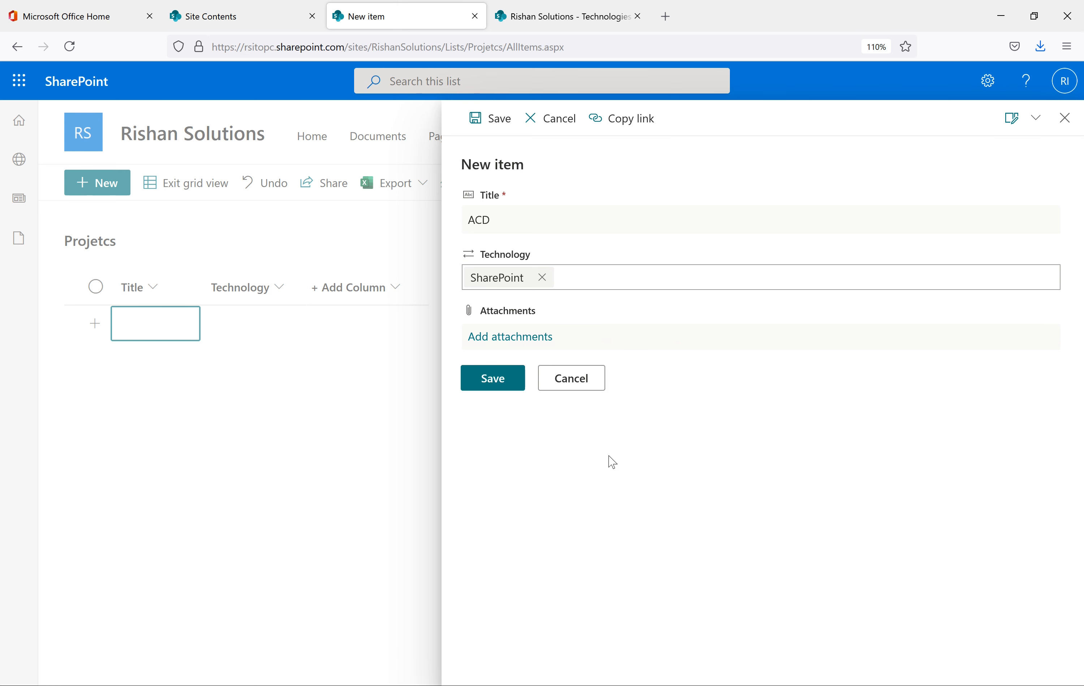
left_click(495, 381)
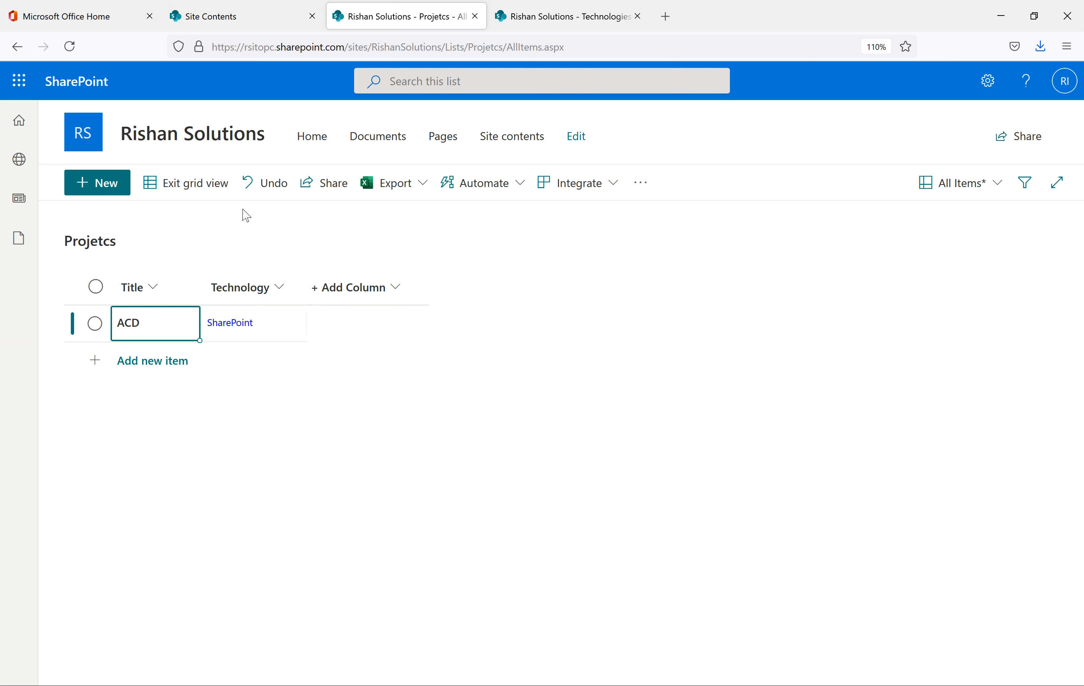
left_click(195, 182)
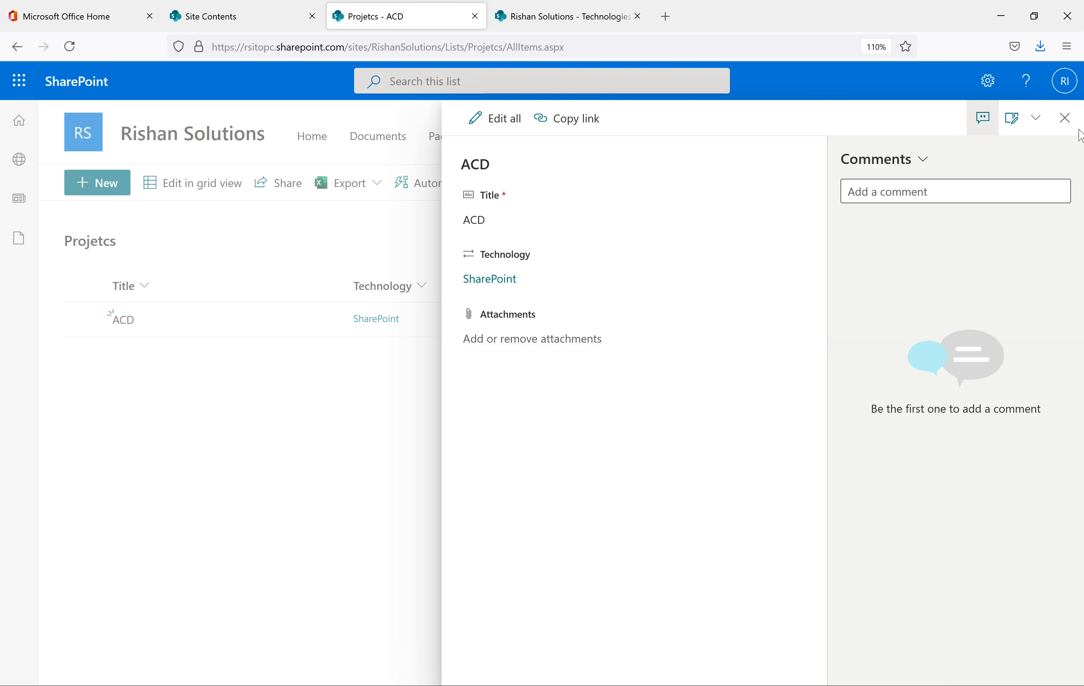
Close the ACD item's details and follow its SharePoint technology link to examine the source item in the Technologies list
left_click(1064, 118)
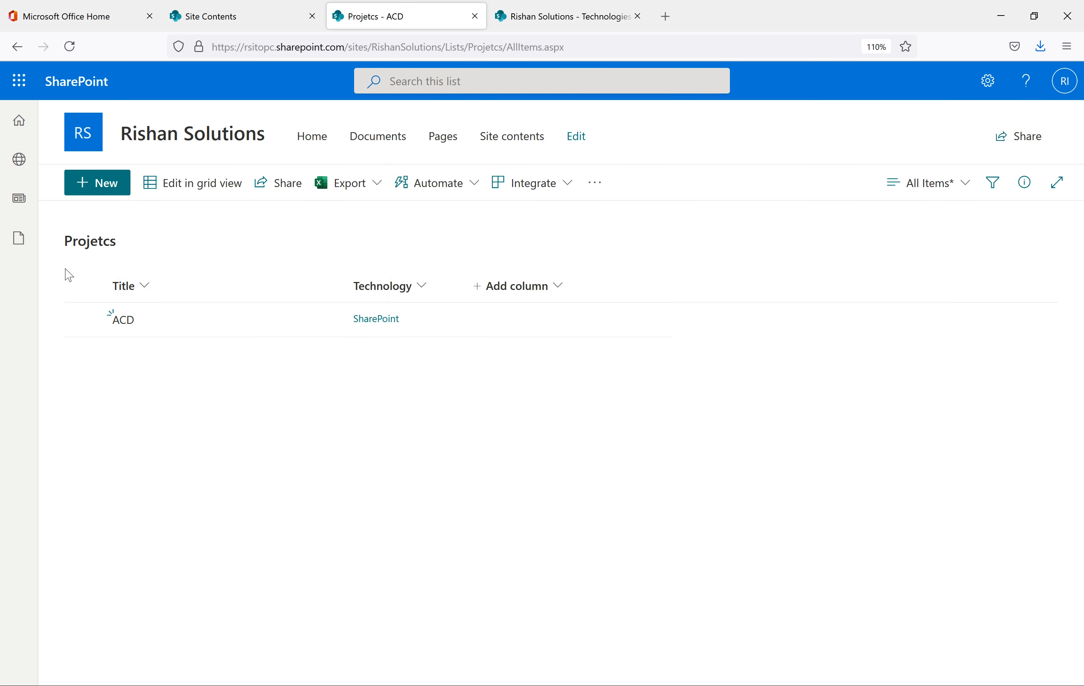
left_click(378, 320)
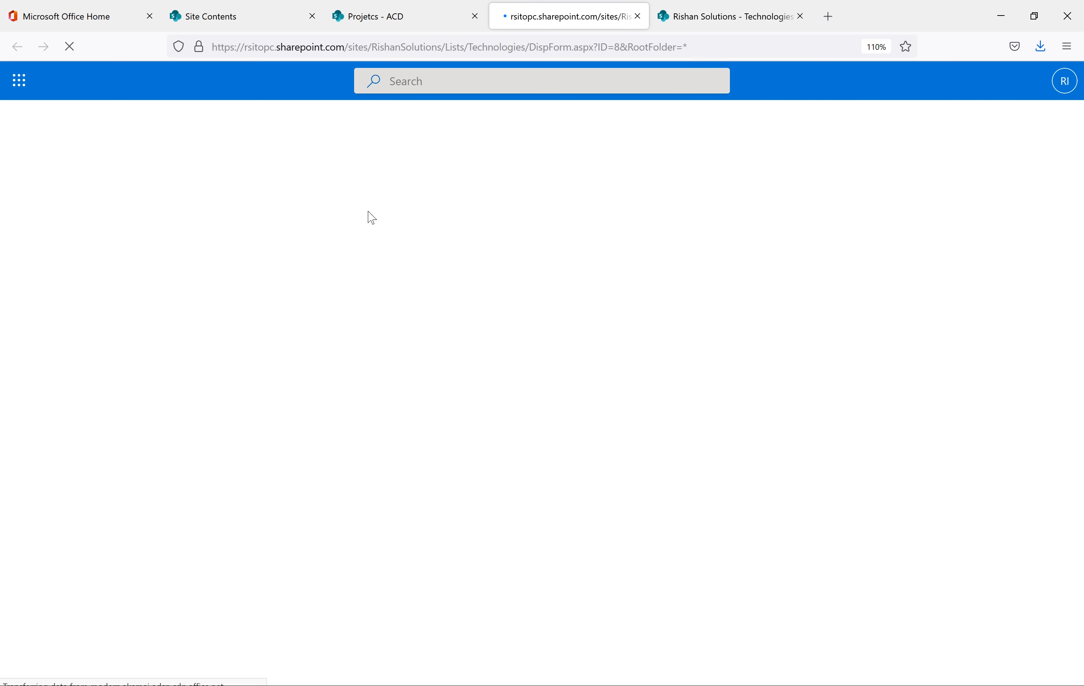
double_click(494, 48)
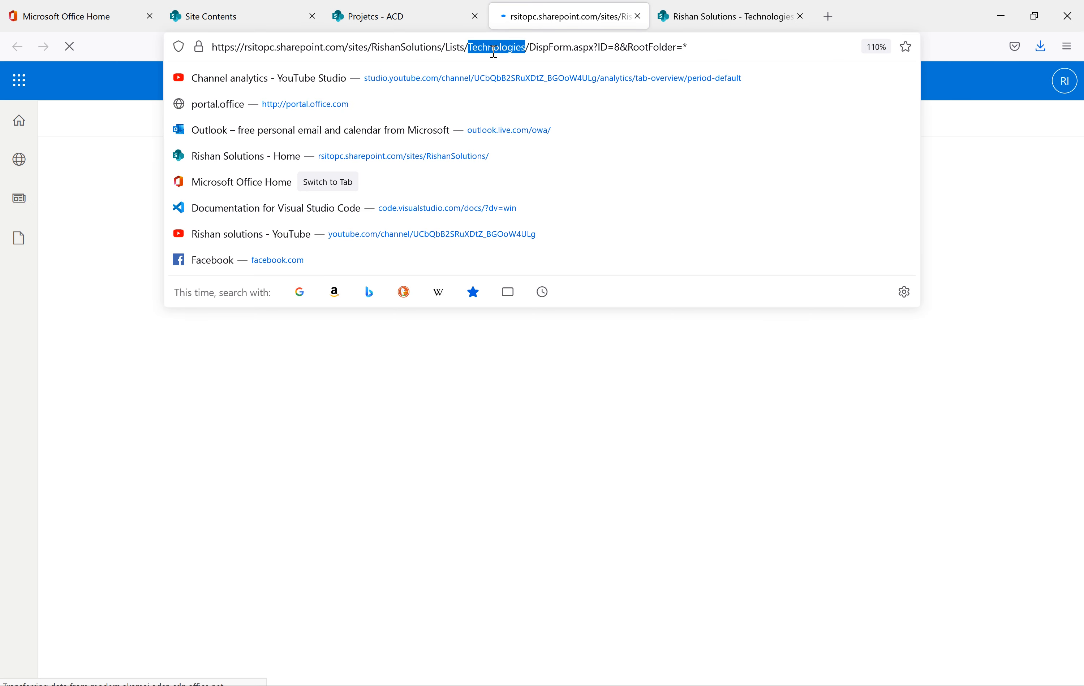
left_click(903, 198)
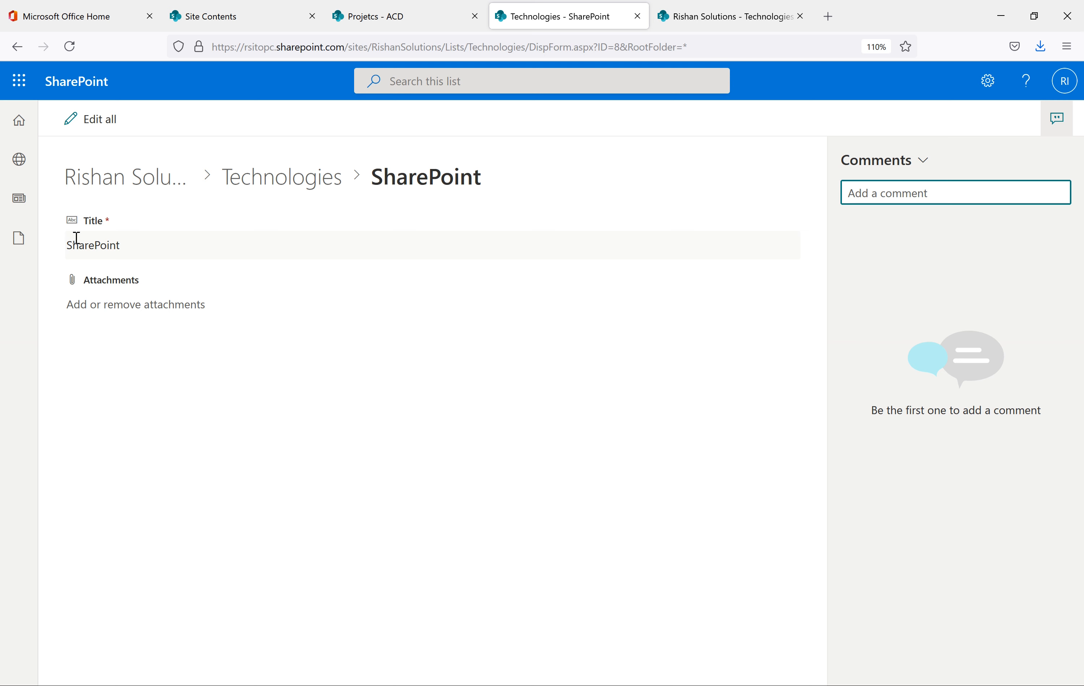
left_click(416, 10)
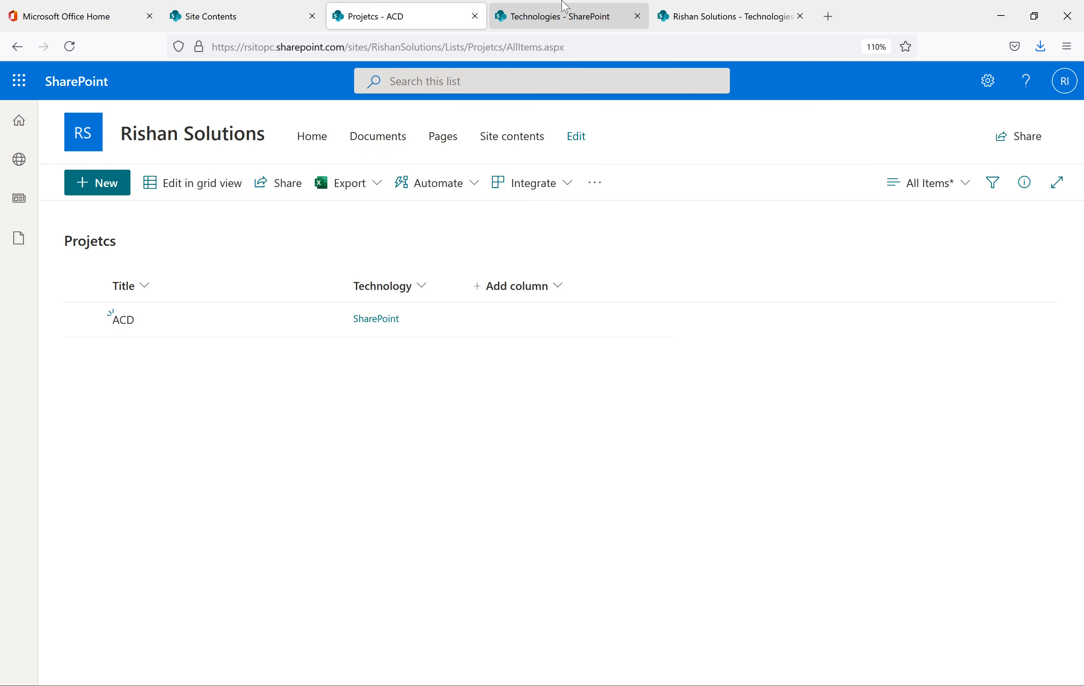
left_click(543, 19)
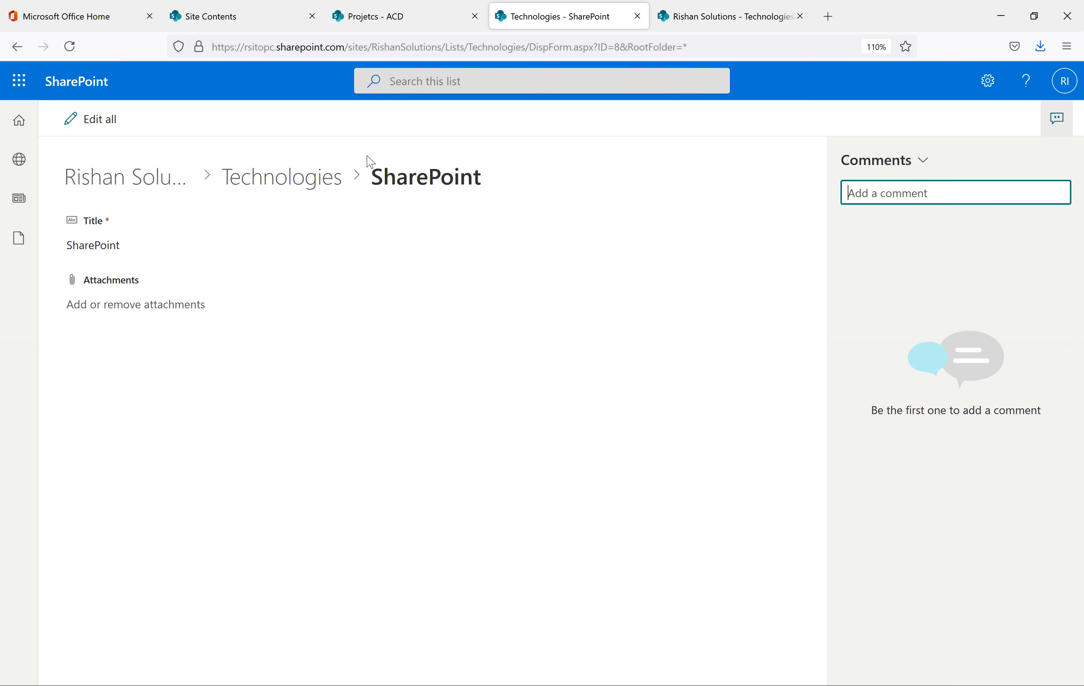
Close the technology item's page, return to the Projetcs list and open its list settings
left_click(638, 16)
left_click(399, 15)
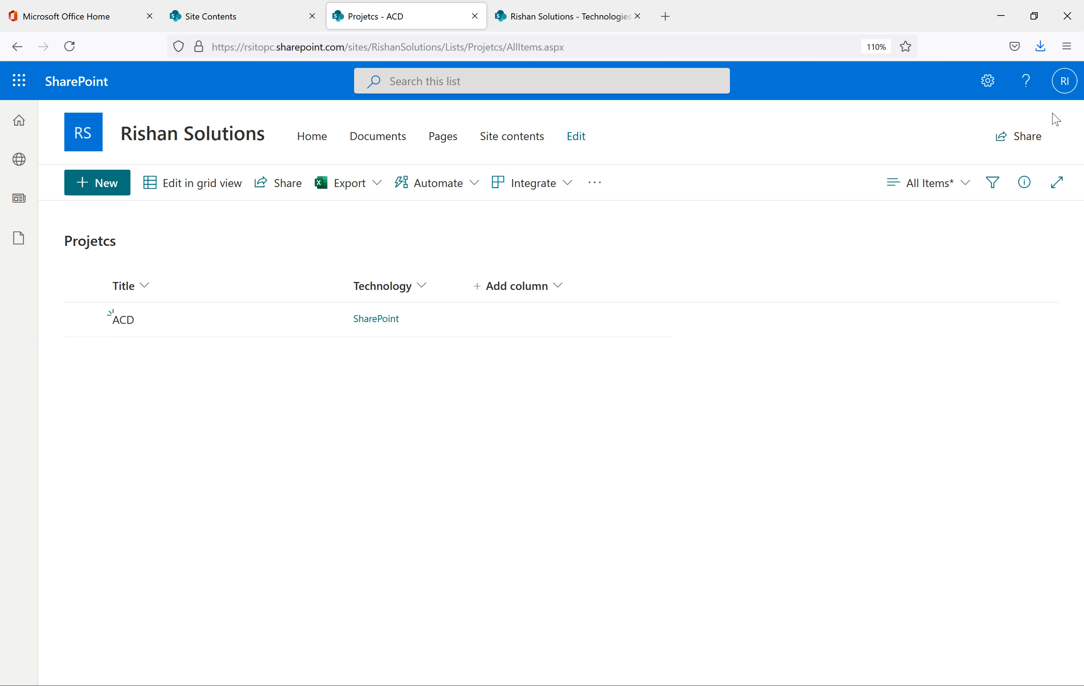
left_click(988, 84)
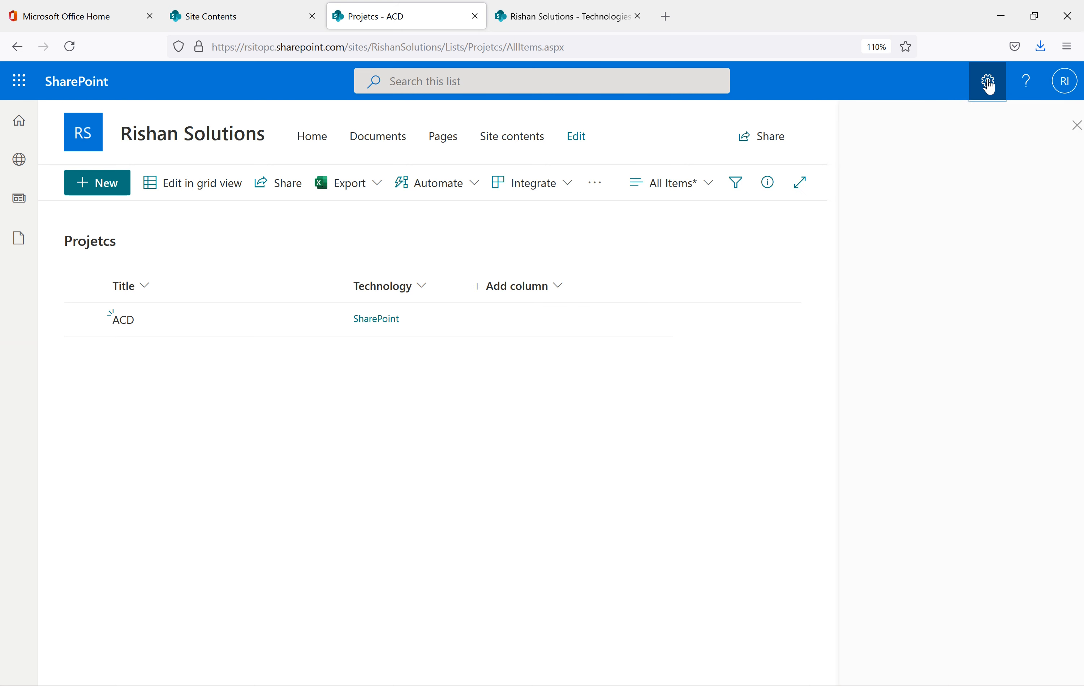
left_click(862, 252)
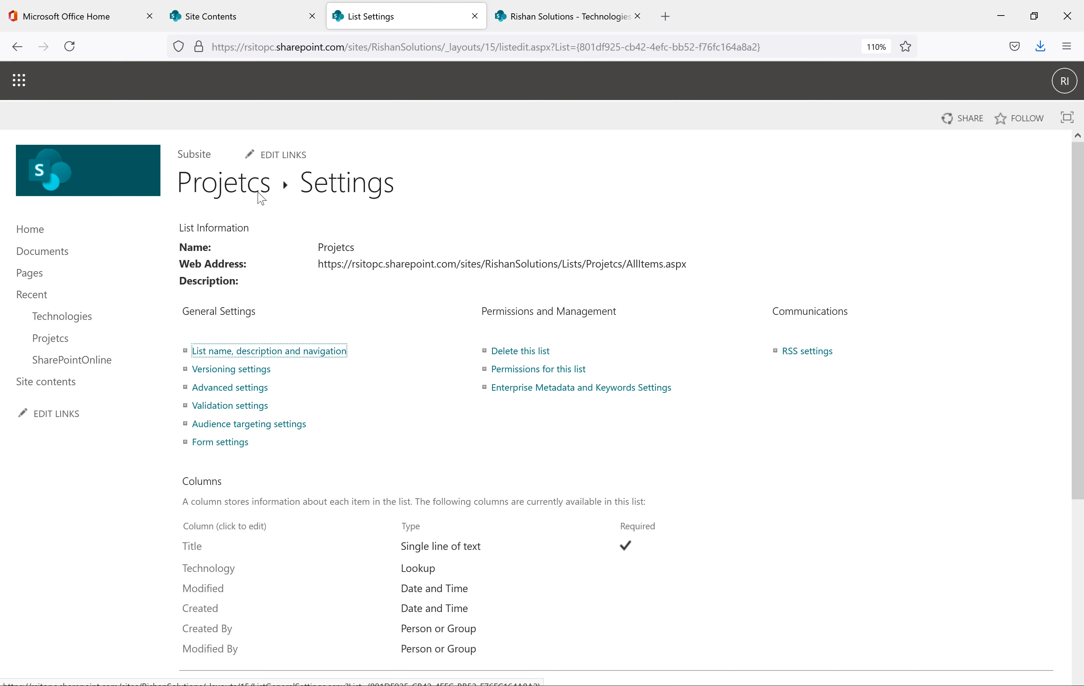
Examine the list information for the Projetcs list, including its name, web address and description
left_click_drag(366, 251, 180, 255)
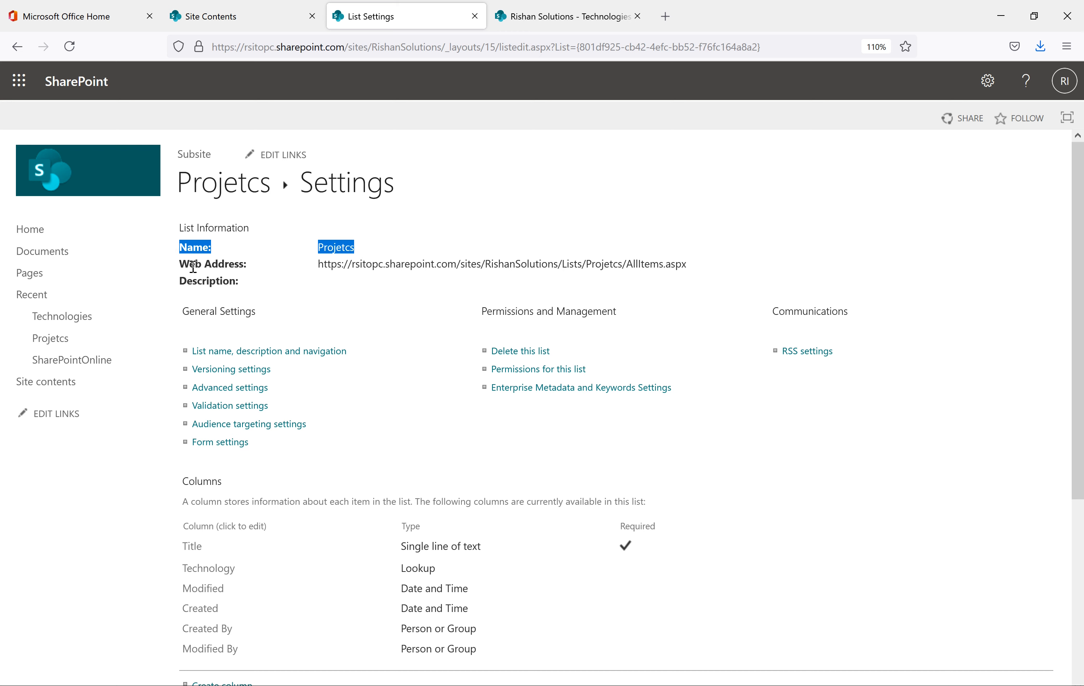
left_click_drag(706, 268, 320, 271)
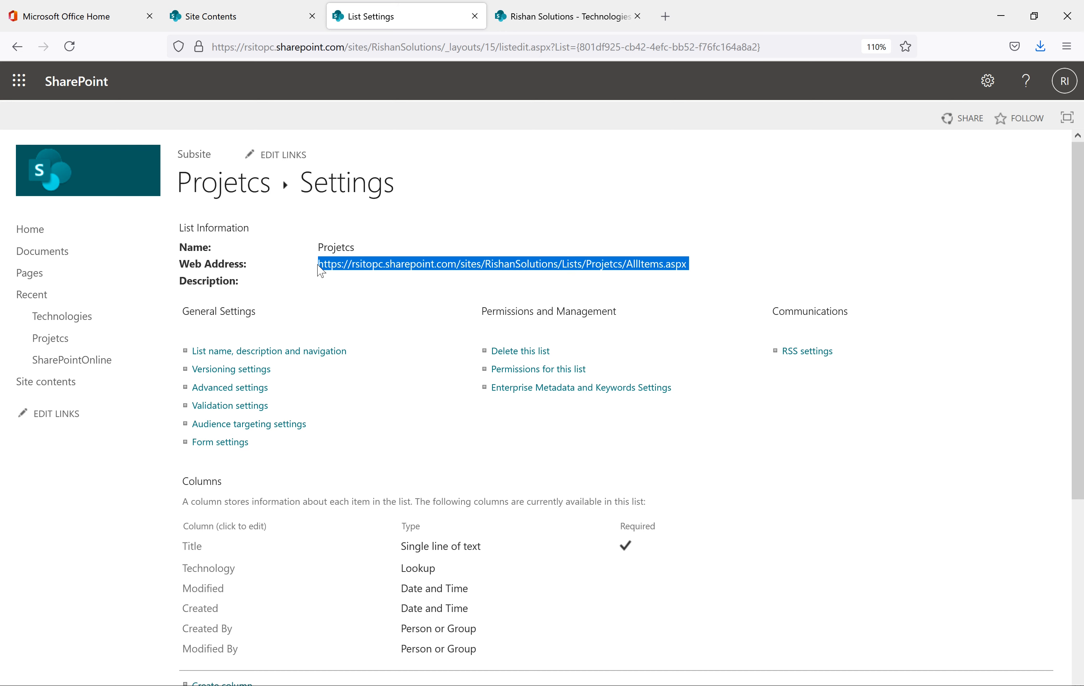
left_click_drag(239, 282, 184, 282)
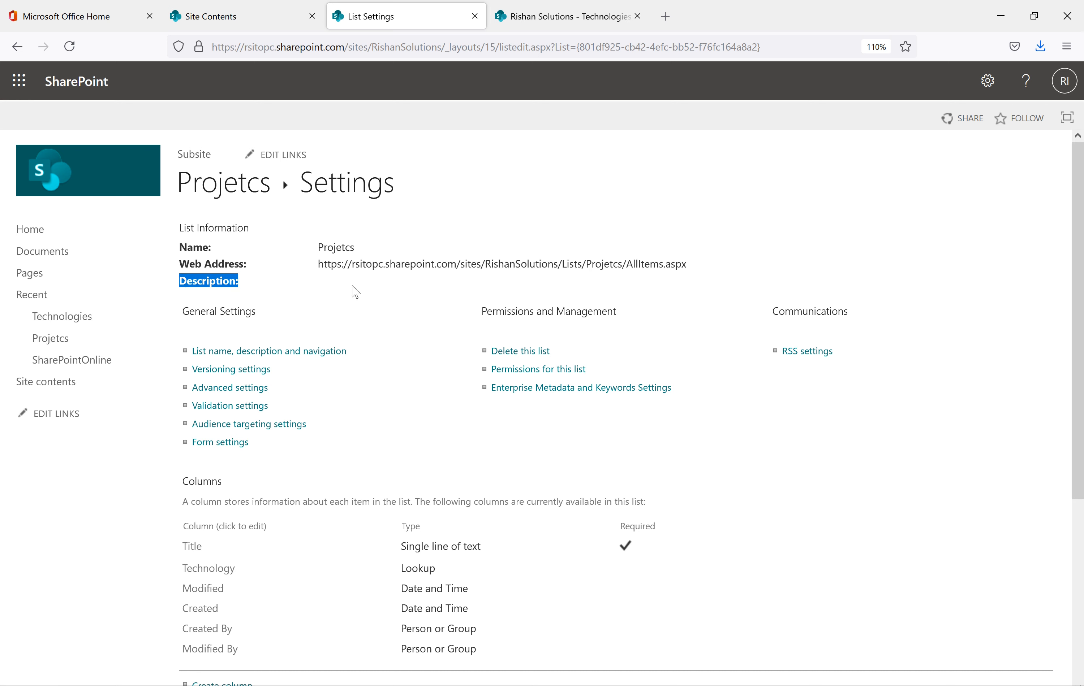
left_click(333, 288)
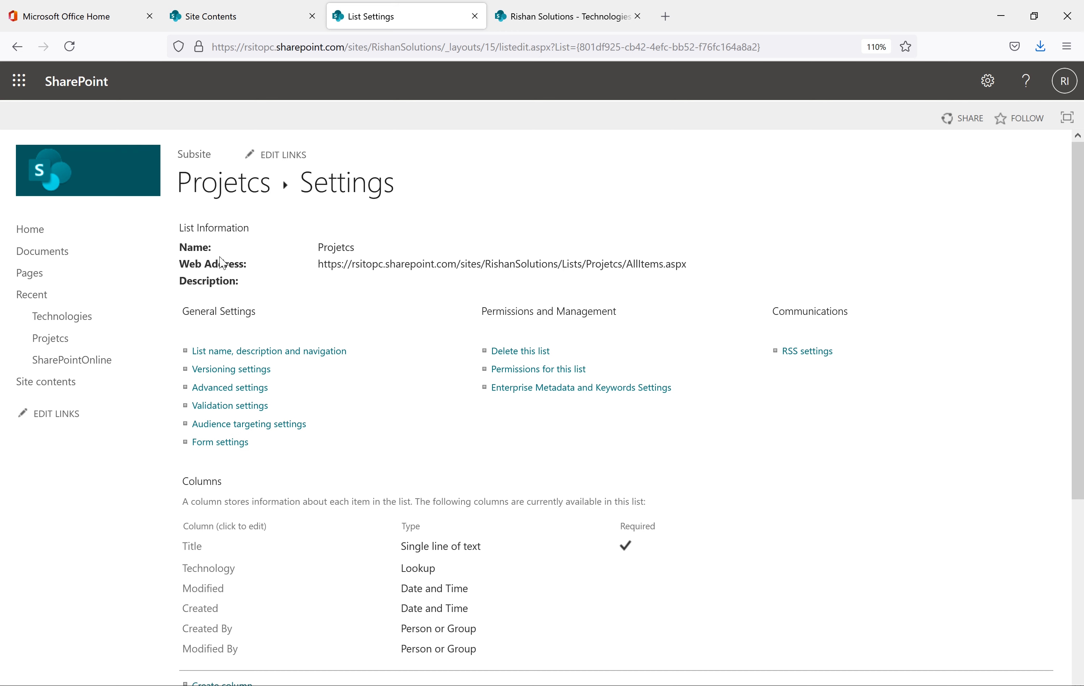
left_click_drag(214, 249, 180, 247)
left_click_drag(240, 281, 182, 282)
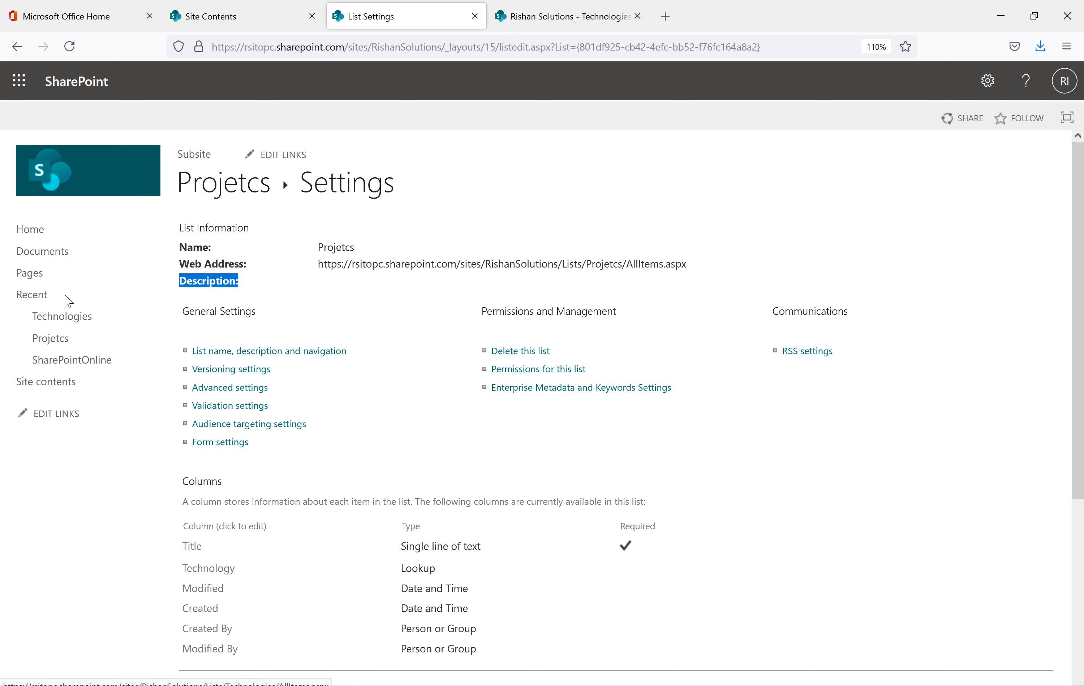
Rename the list to All Projetcs, describe it as "This is about Projects information", enable its Quick Launch display and save
left_click(241, 357)
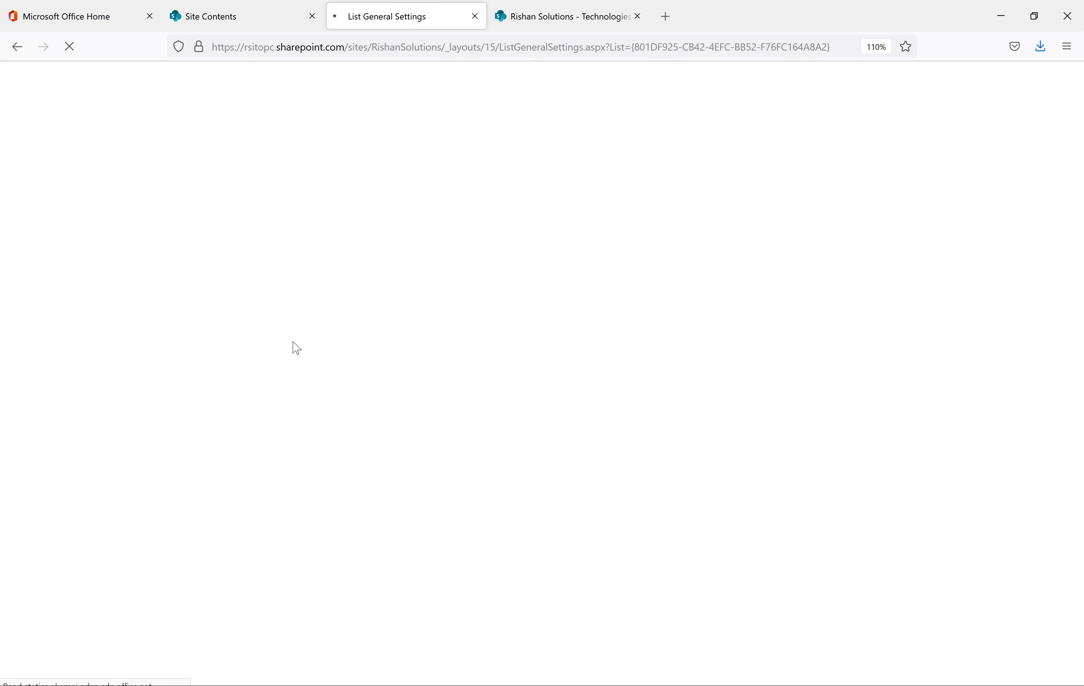
left_click(424, 260)
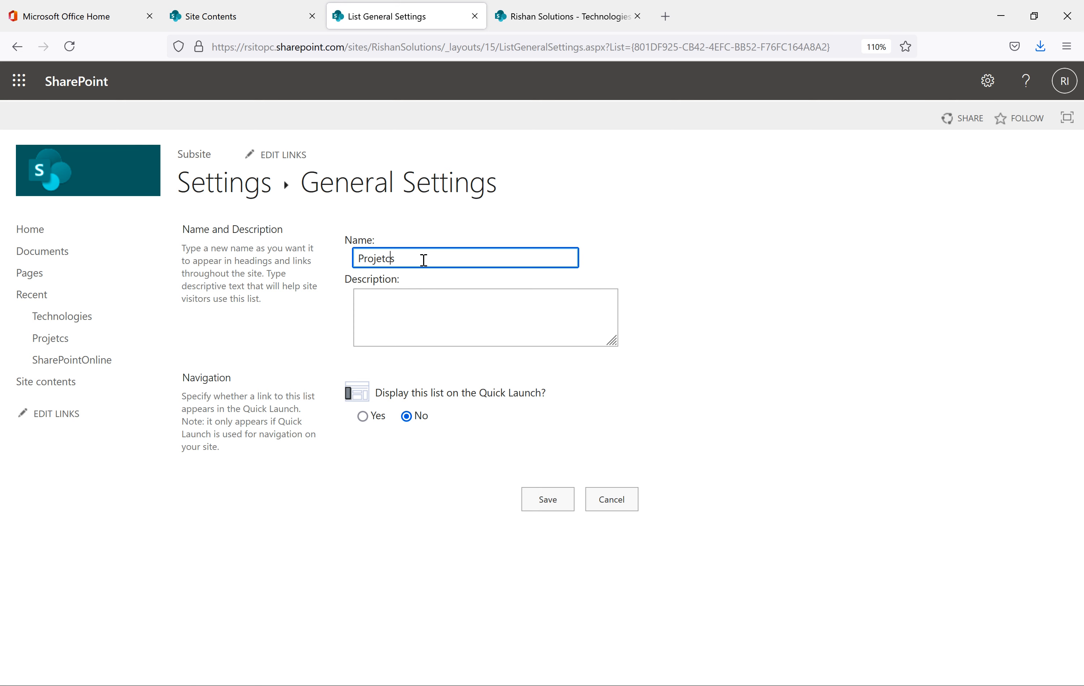
type("All")
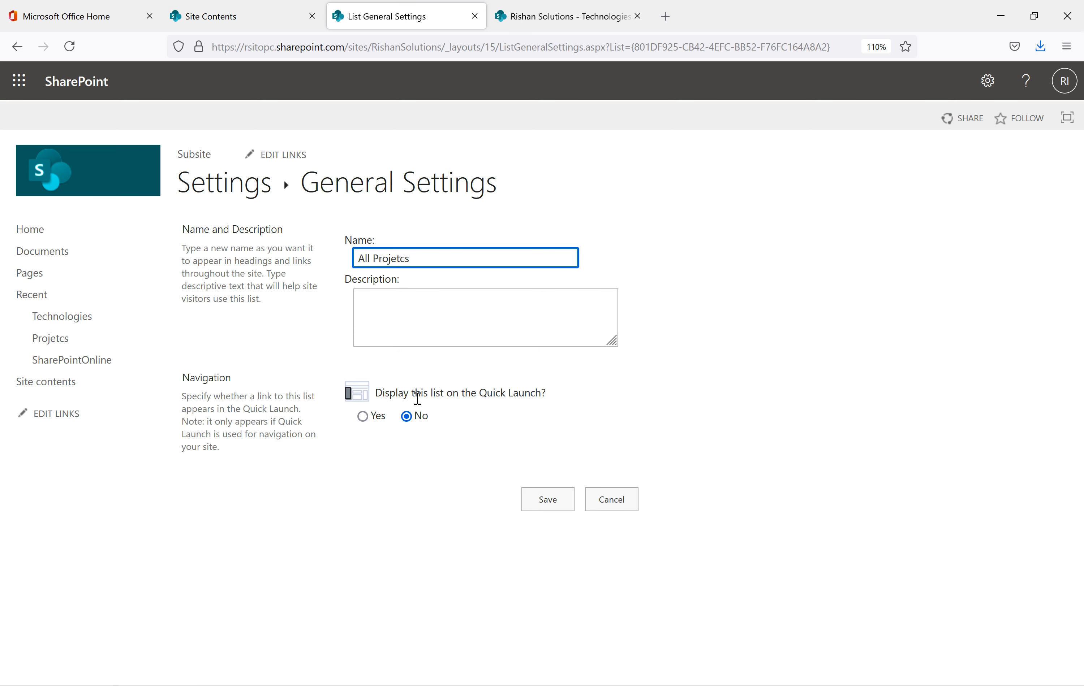
left_click(410, 320)
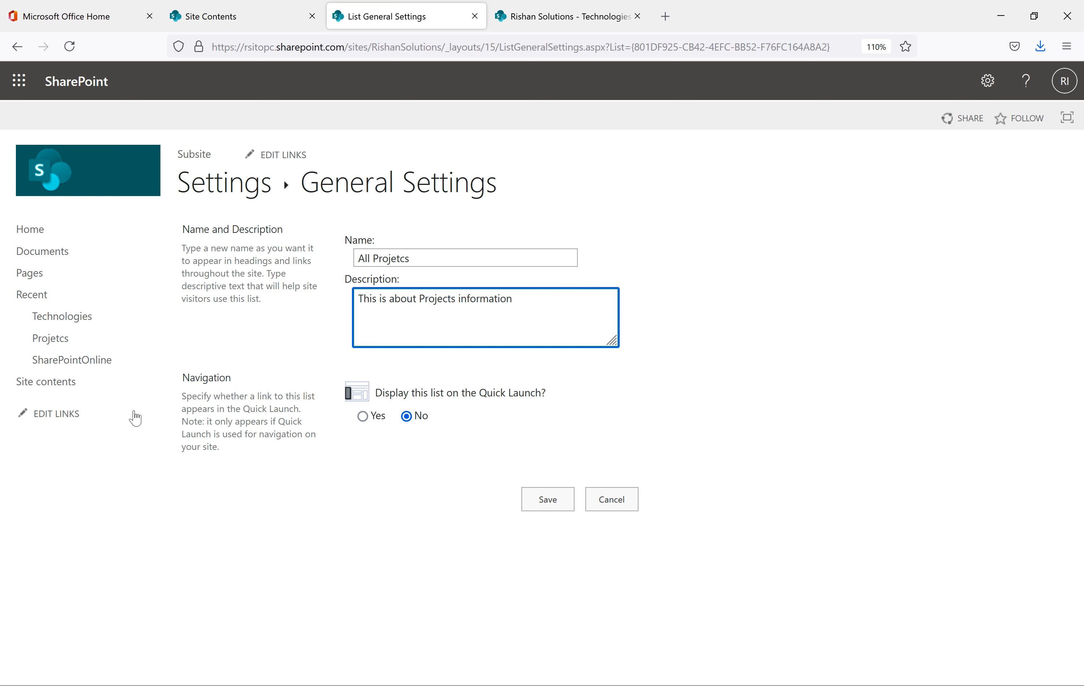
left_click(364, 419)
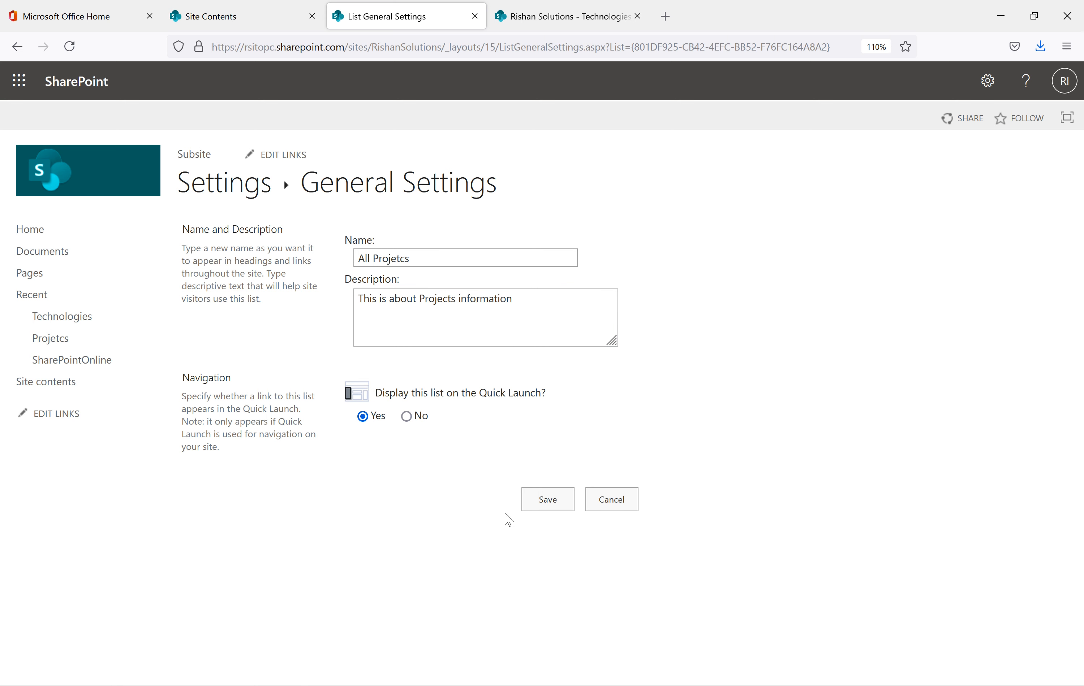
left_click(543, 504)
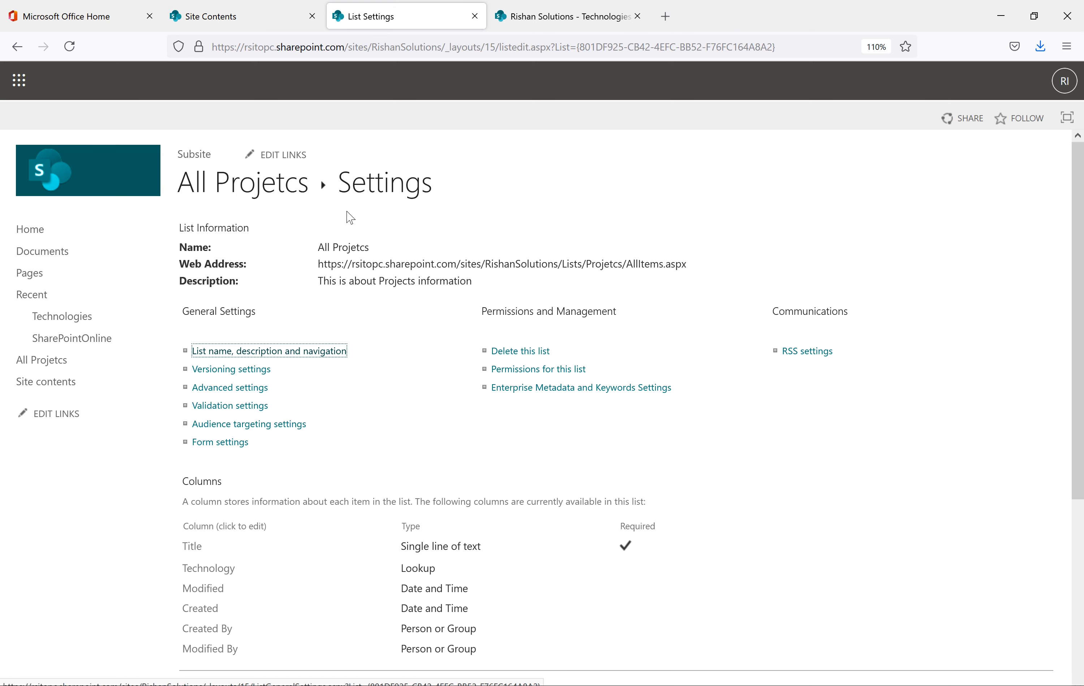
Compare the renamed list's name, web address and description, and examine its versioning settings
left_click_drag(370, 249, 317, 248)
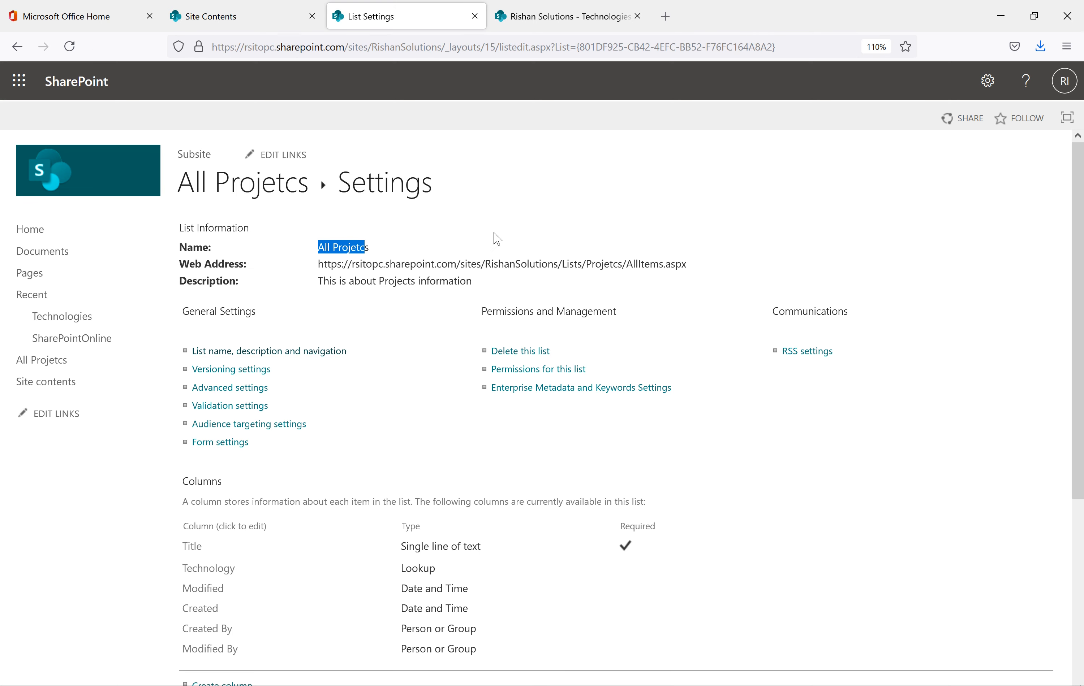
left_click(569, 239)
double_click(602, 263)
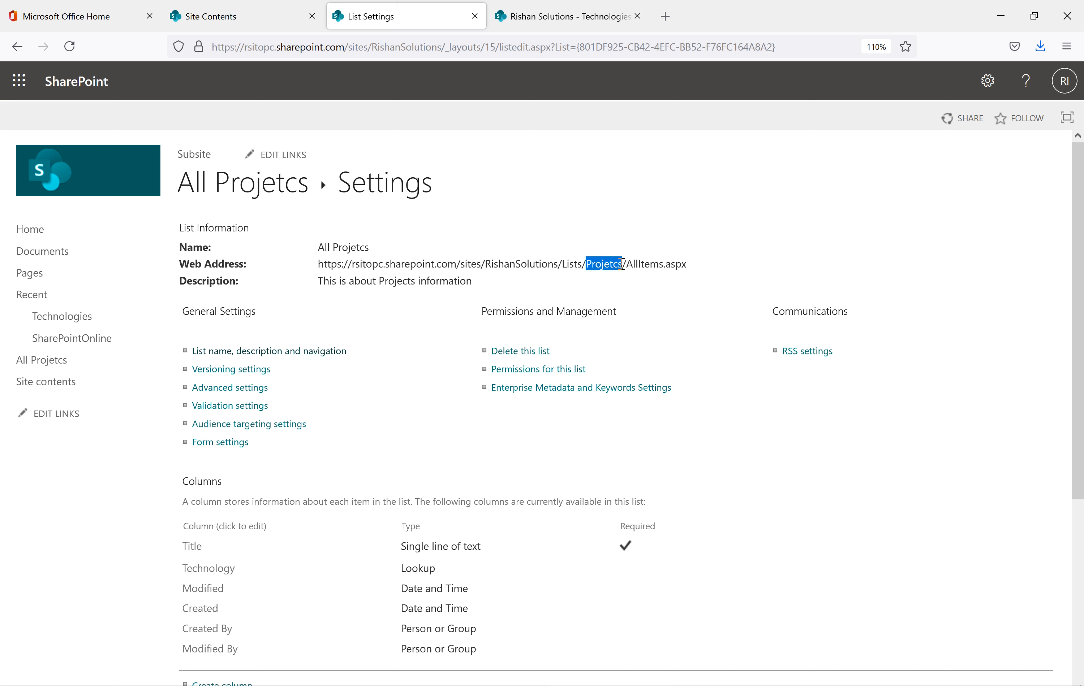
left_click_drag(380, 248, 319, 246)
double_click(602, 266)
left_click_drag(474, 285, 322, 285)
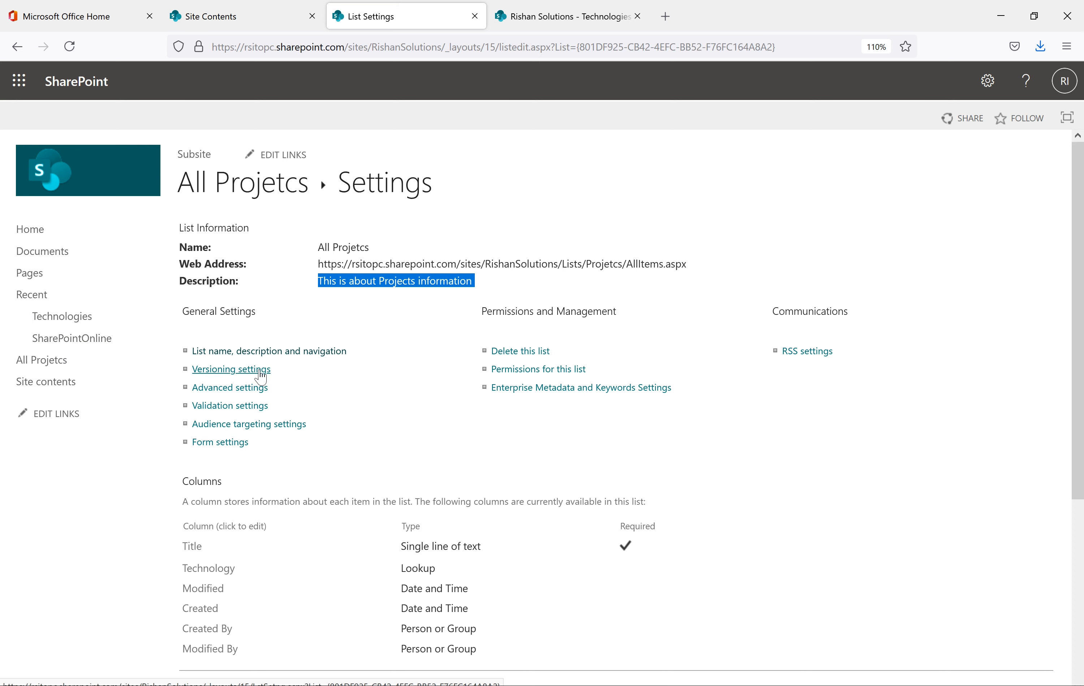
left_click(237, 372)
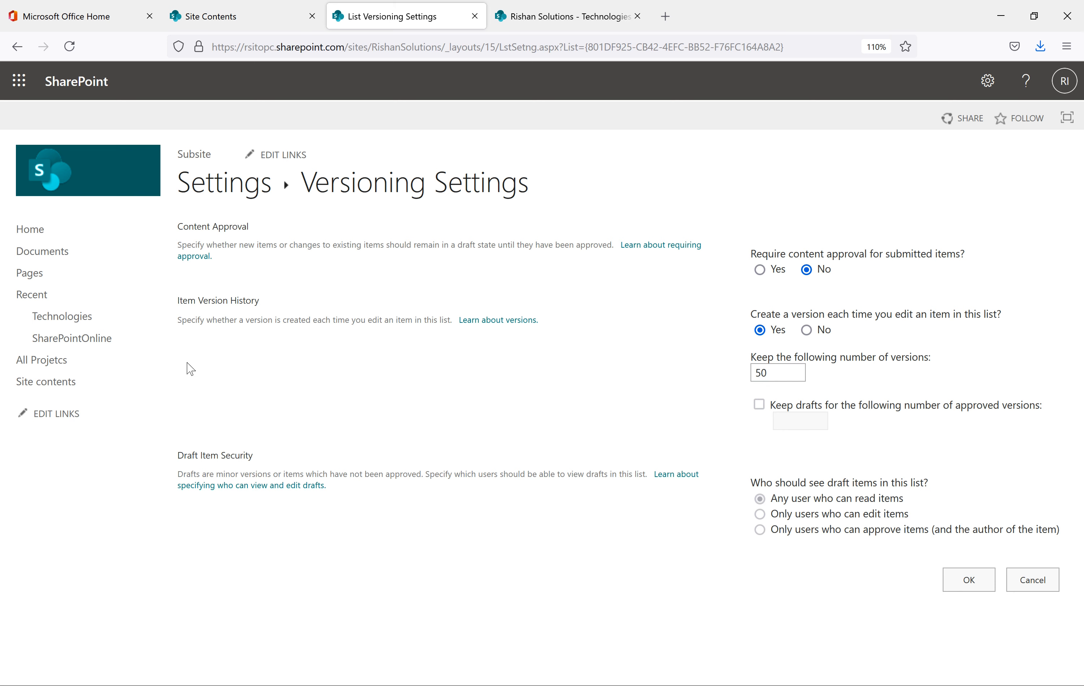
Edit the ACD item in the All Projetcs list, setting the title to ACD Project and the technology to Azure, and save it
left_click(24, 362)
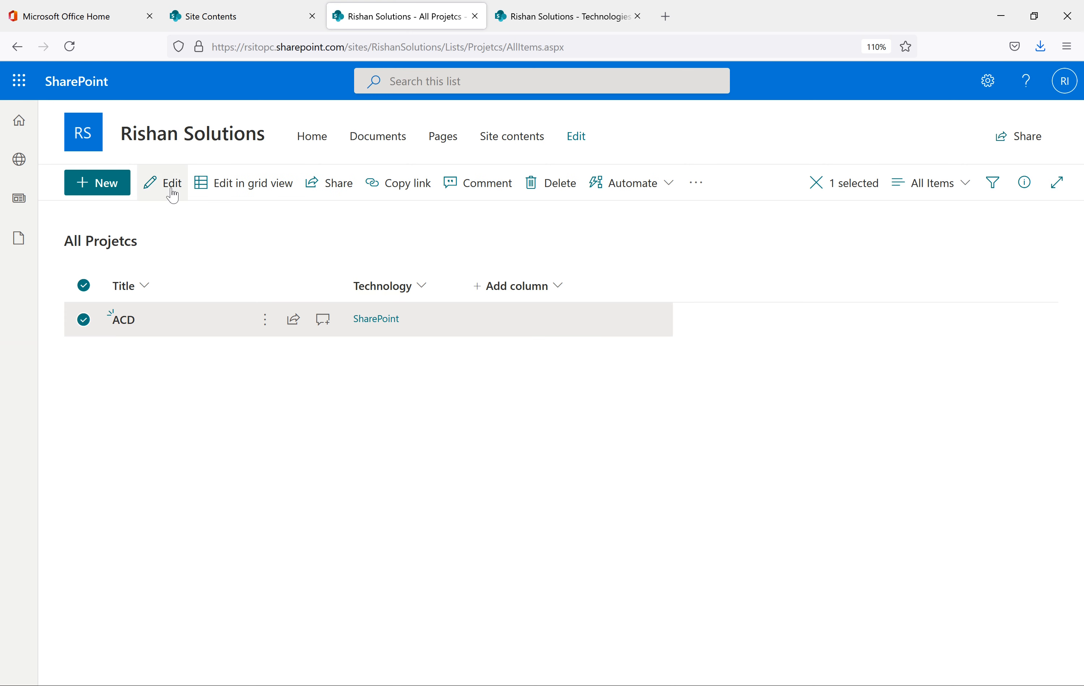
left_click(172, 193)
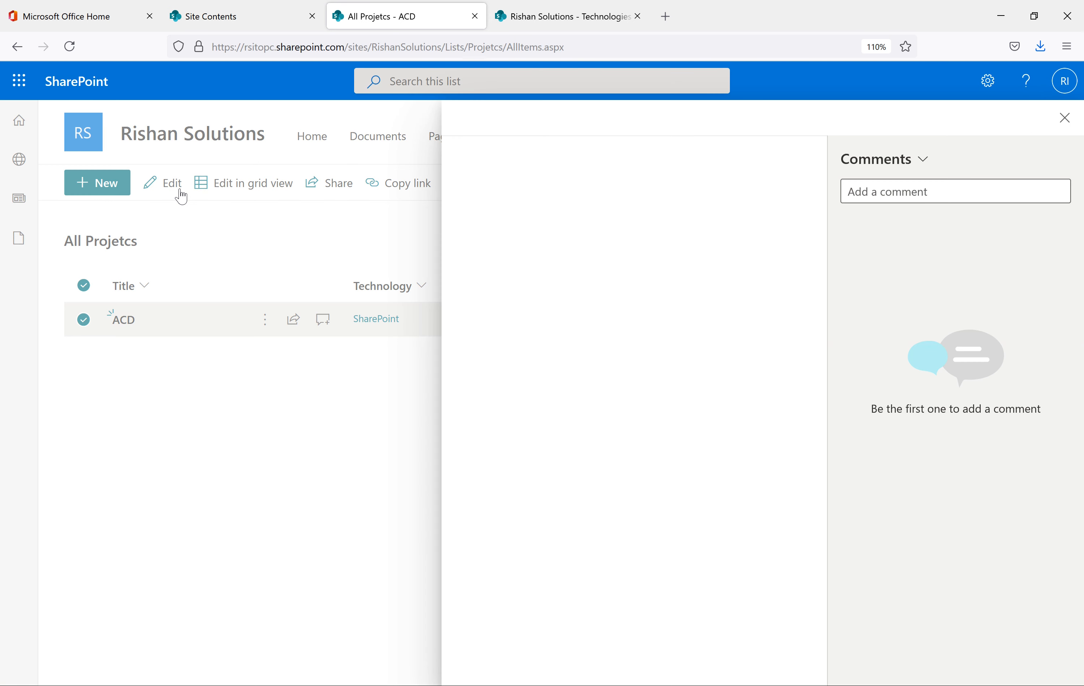
left_click(538, 220)
left_click(537, 220)
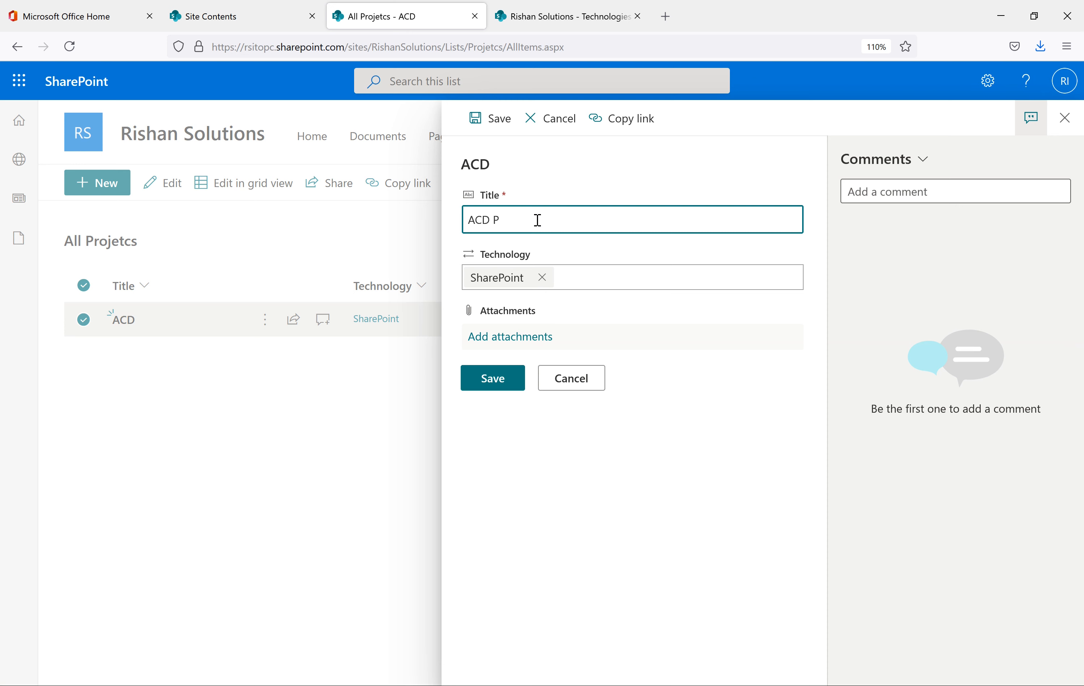
left_click(596, 280)
left_click(542, 277)
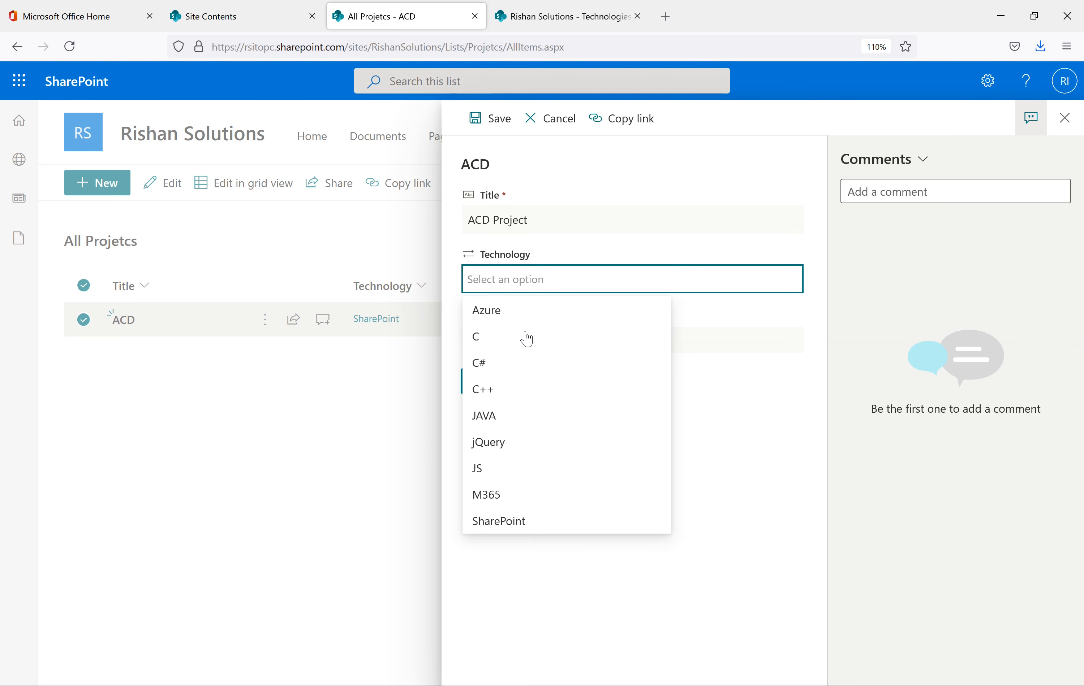
left_click(505, 312)
left_click(493, 380)
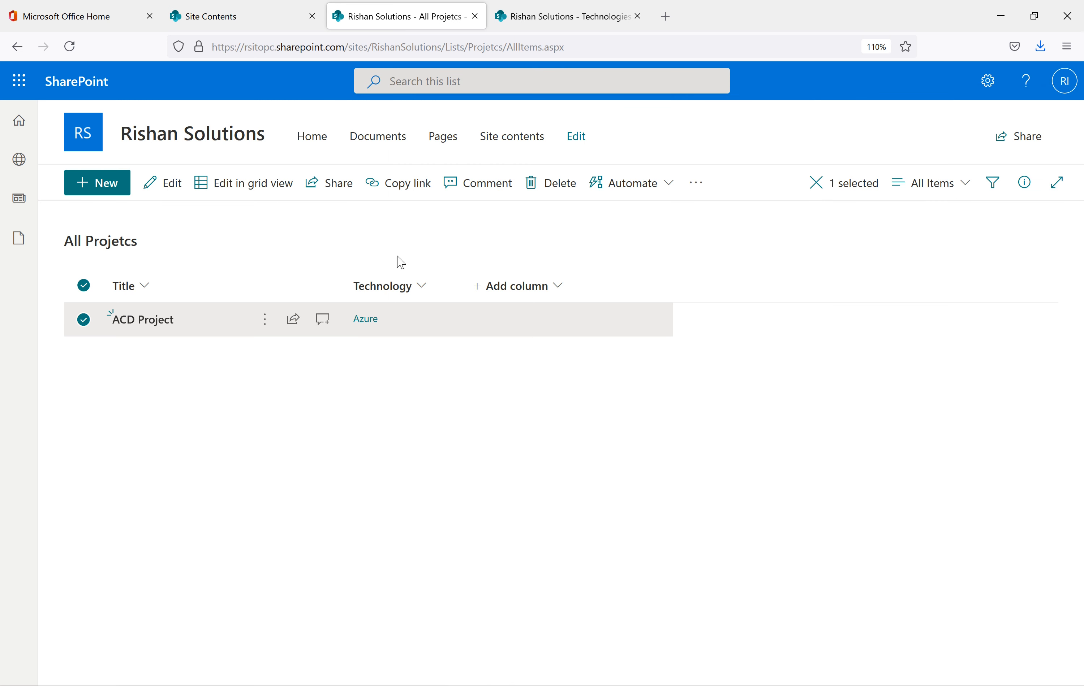
Open the ACD Project item's version history and compare the title and technology stored in each version
left_click(265, 319)
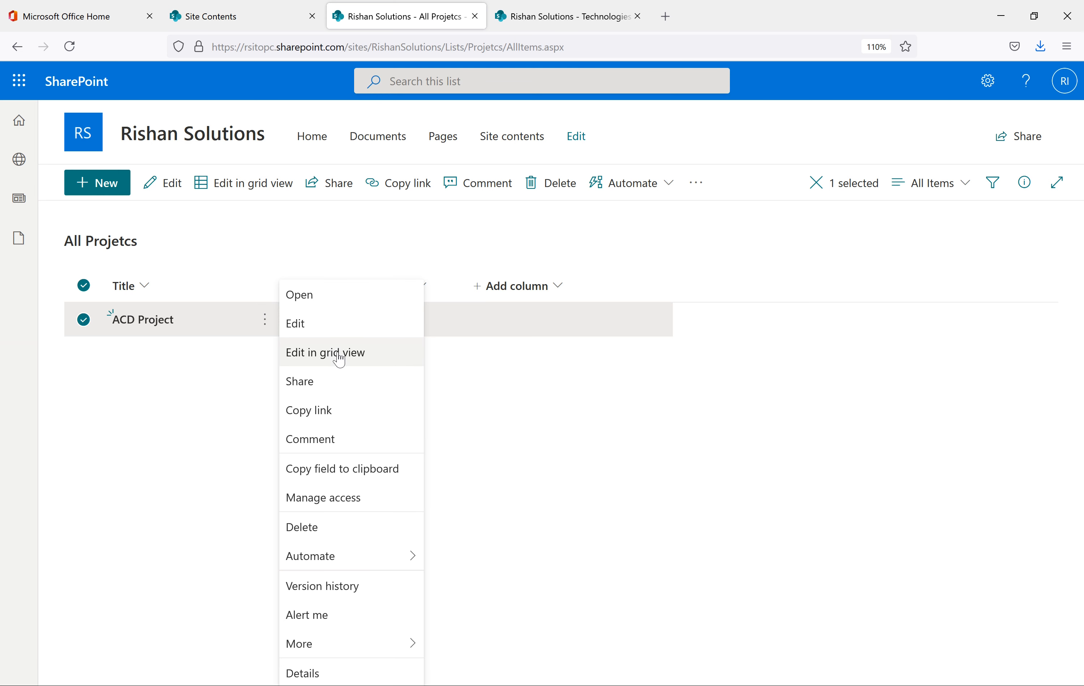
left_click(335, 594)
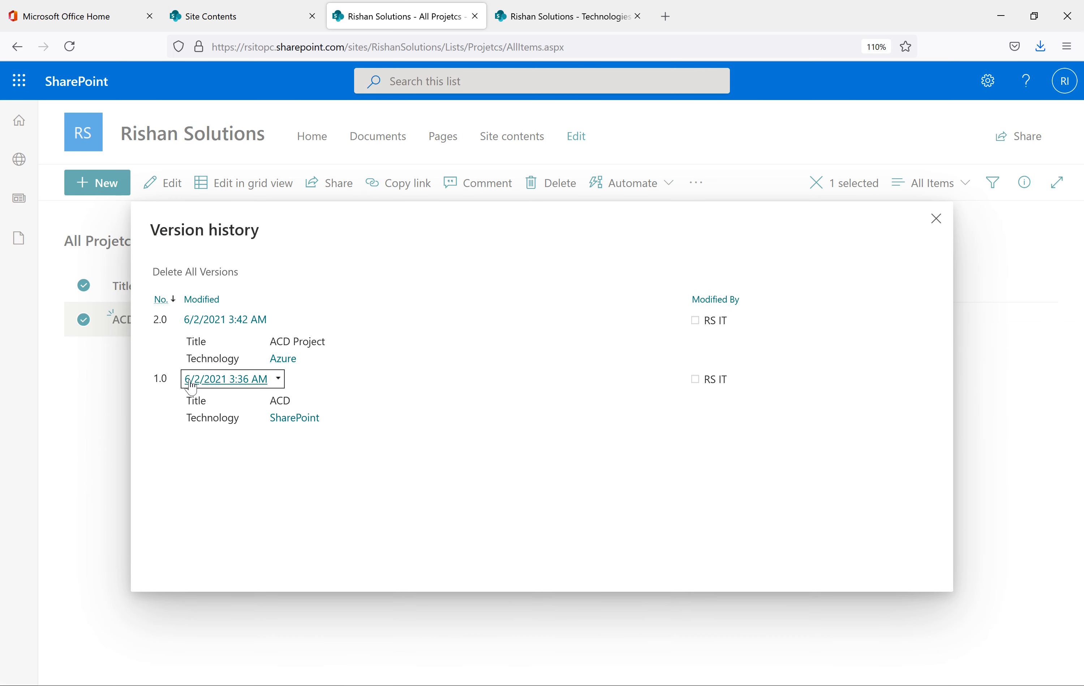
double_click(273, 402)
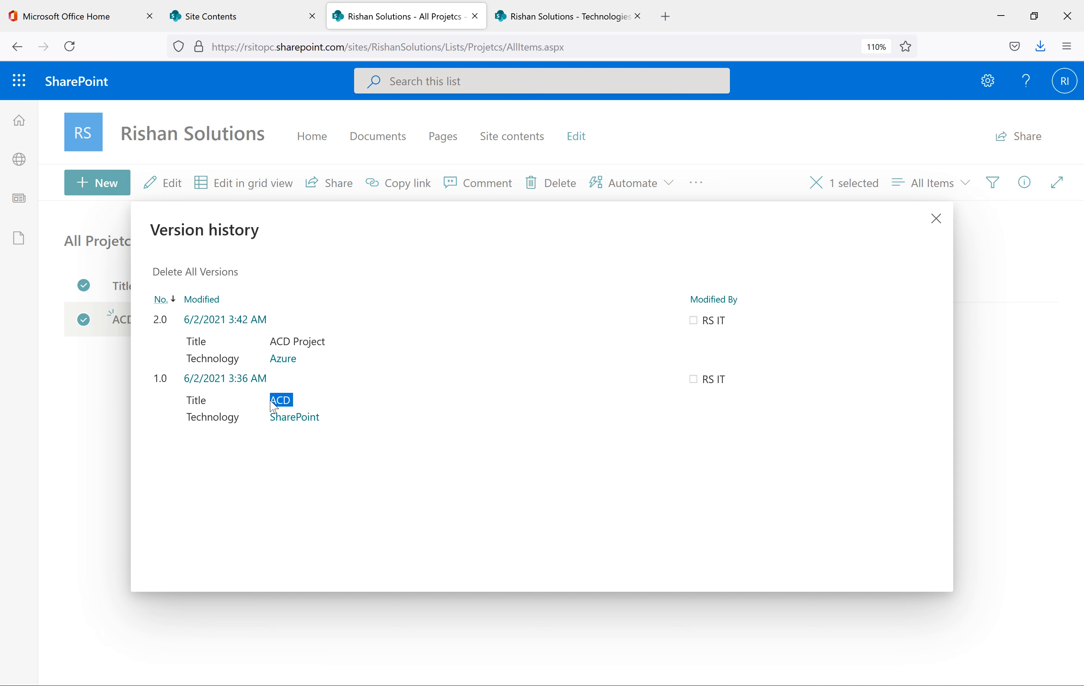
left_click_drag(332, 423, 276, 418)
left_click_drag(329, 343, 274, 342)
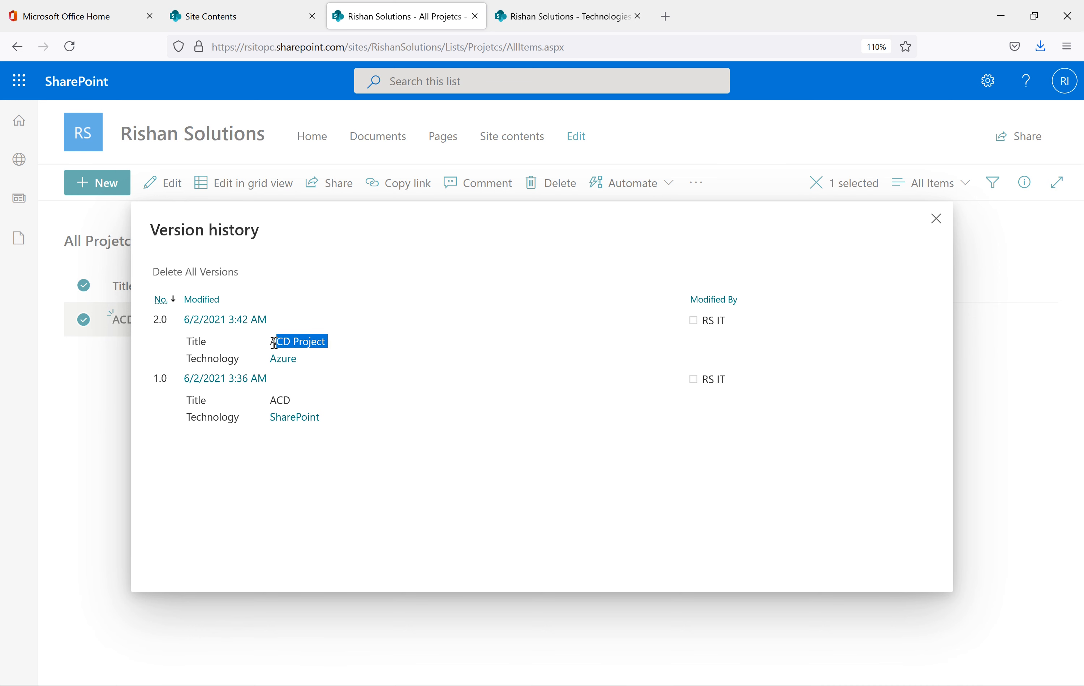
left_click(285, 363)
double_click(285, 362)
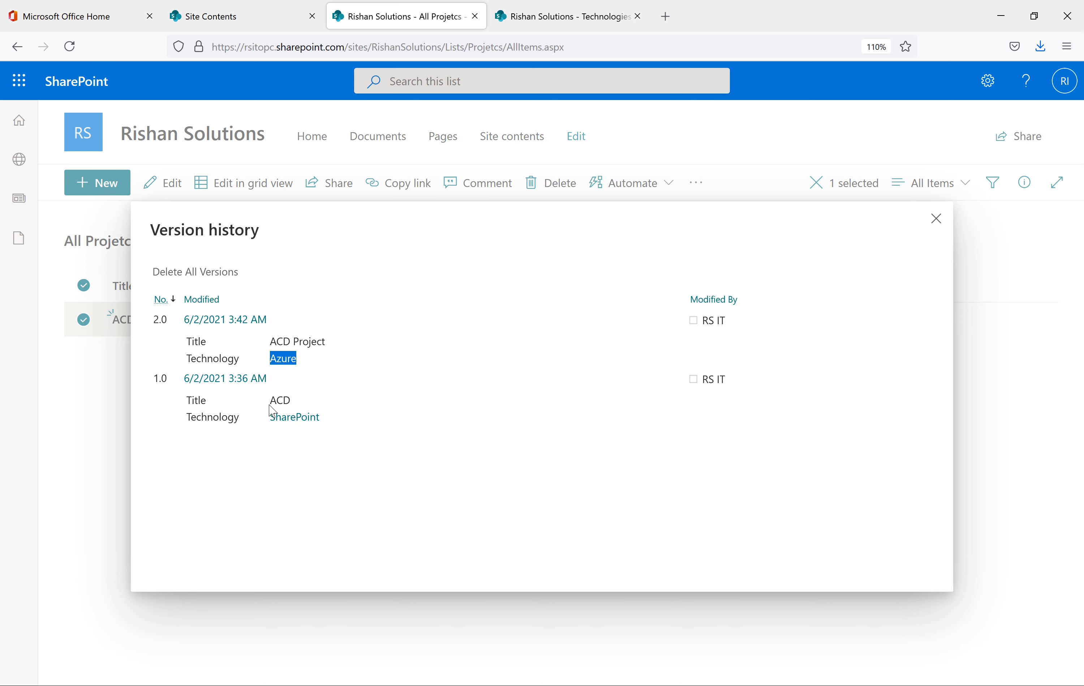
Restore version 1.0 of the ACD Project item and confirm replacing the current version
left_click(280, 384)
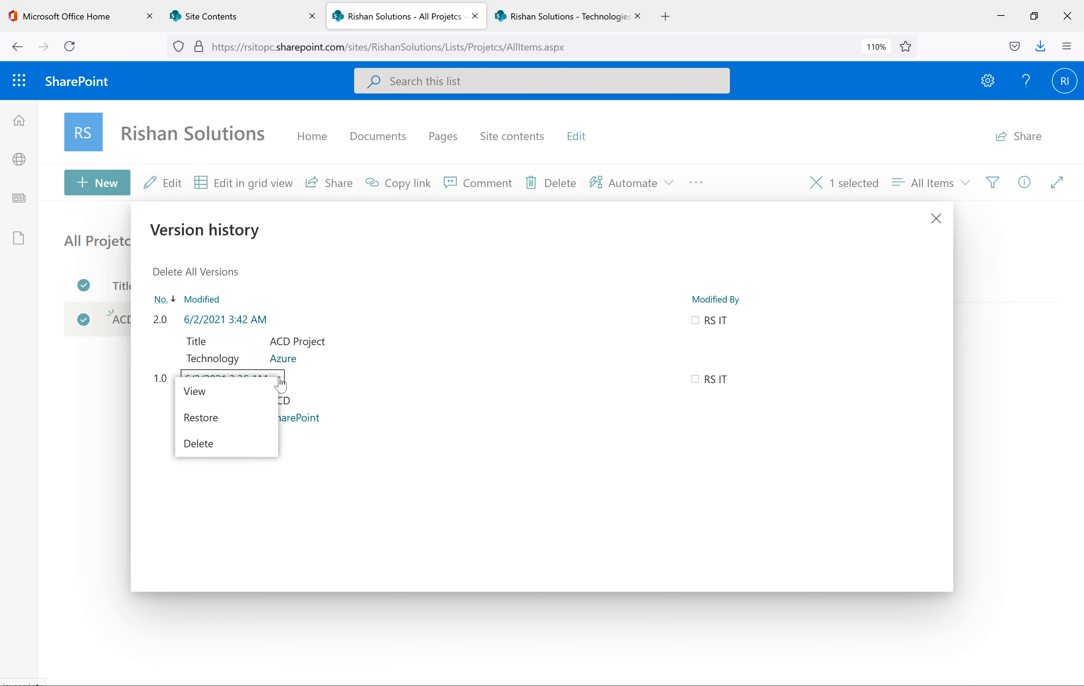
left_click(200, 419)
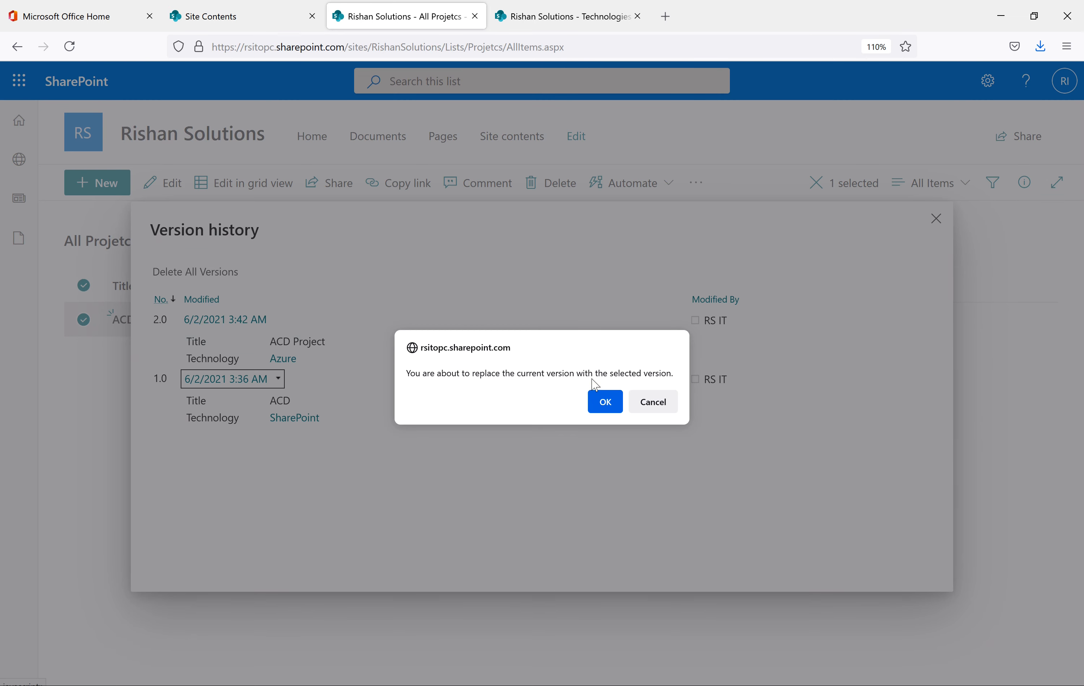
left_click(606, 404)
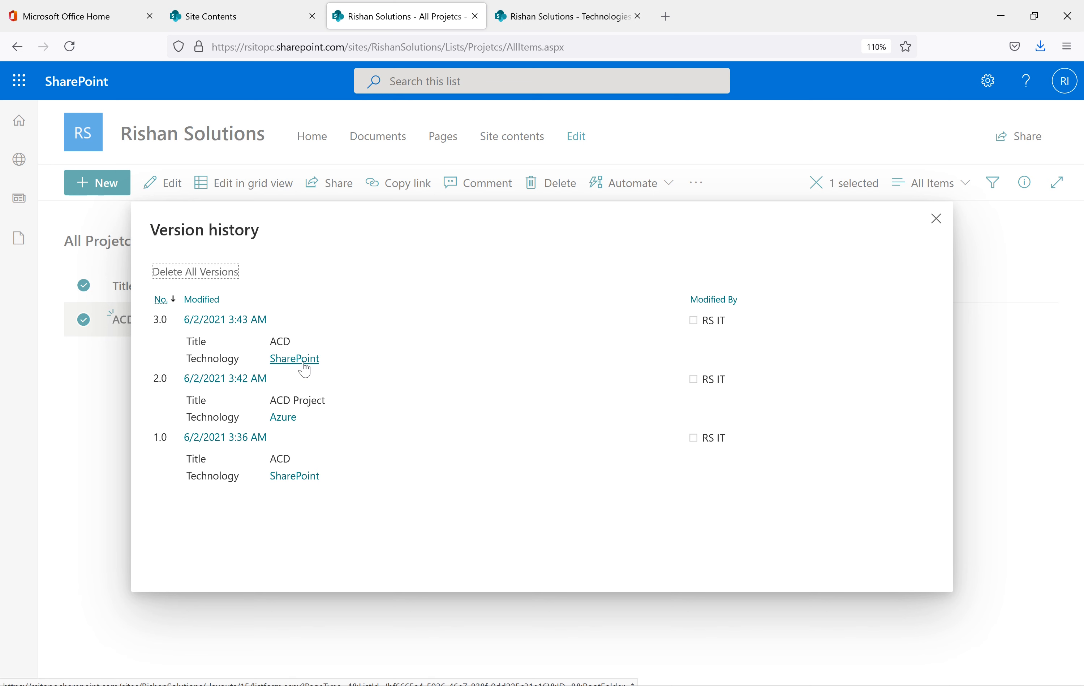
Close the version history, reload the All Projetcs list and reopen the restored item's version history for review
left_click(935, 218)
left_click(384, 488)
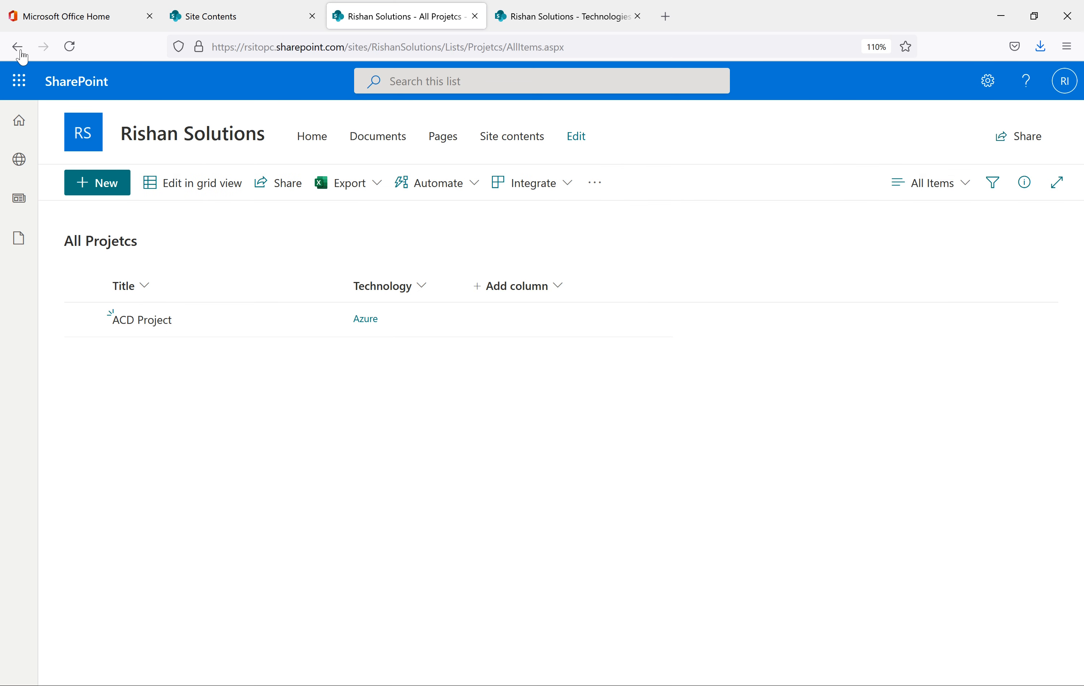
left_click(75, 51)
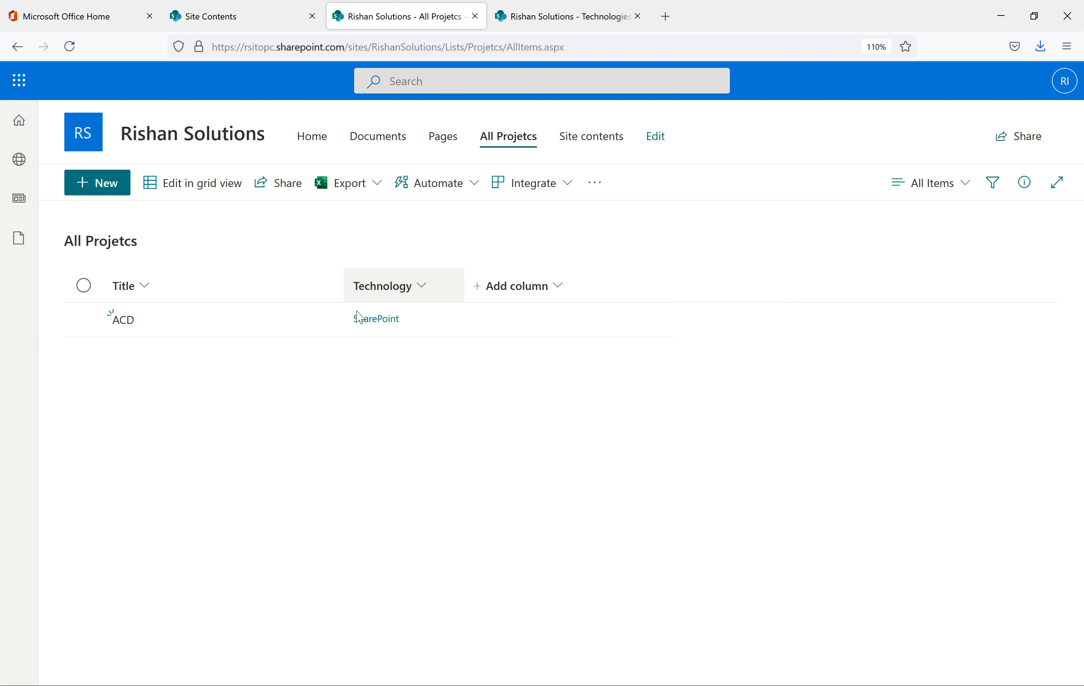
left_click(266, 320)
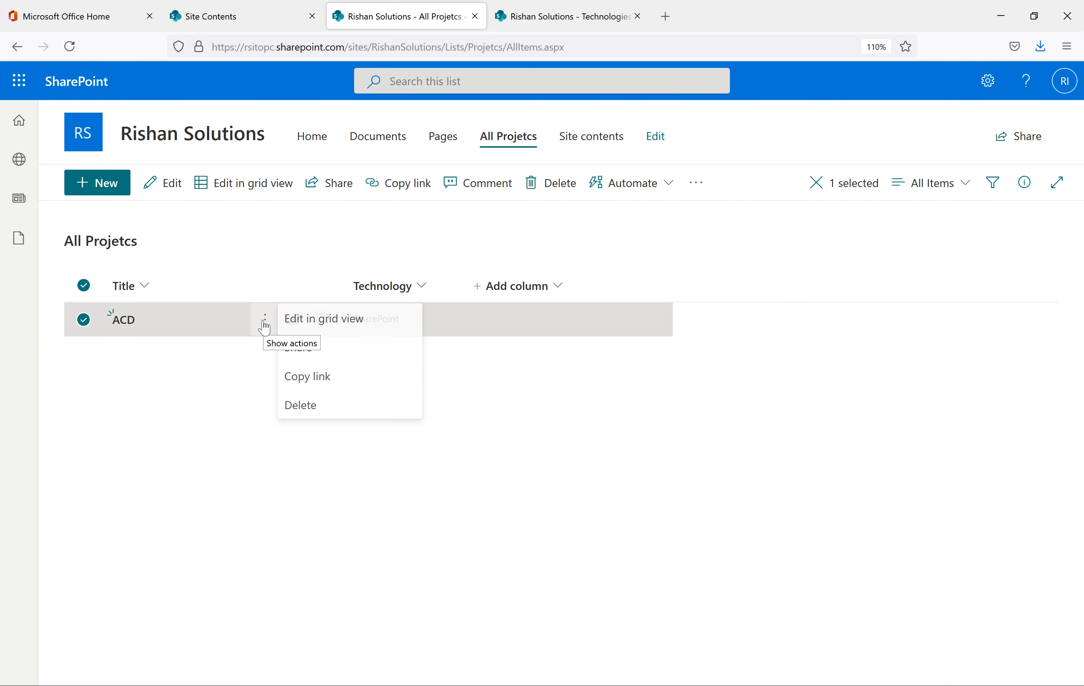
left_click(343, 590)
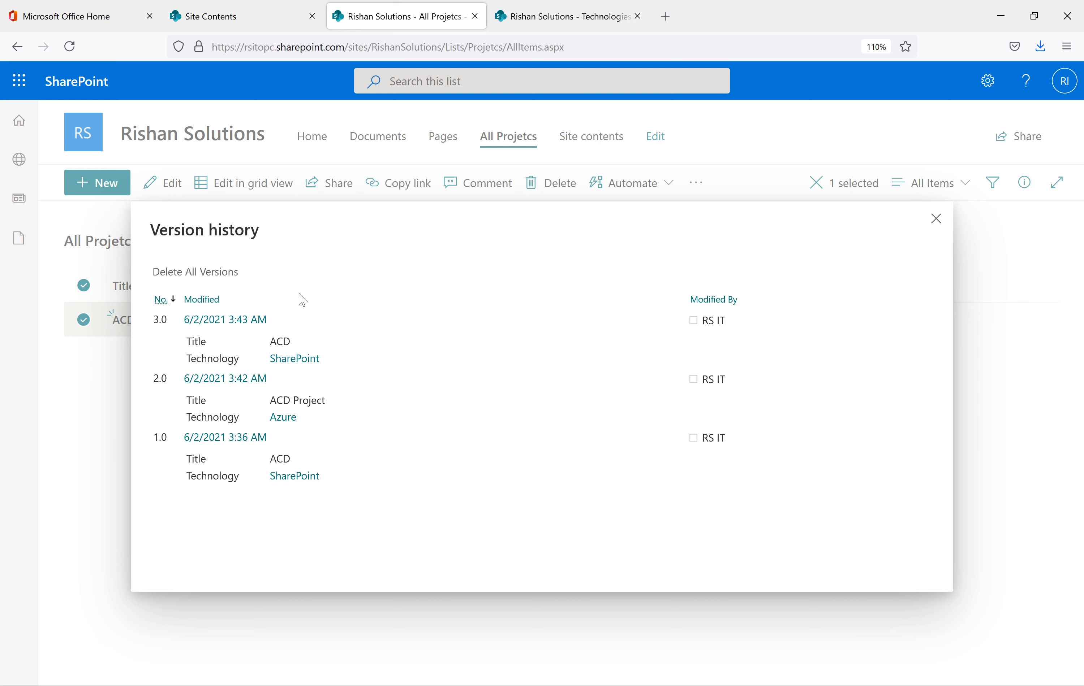
Try to restore version 3.0, the current version of the ACD item, from its version history
left_click(277, 320)
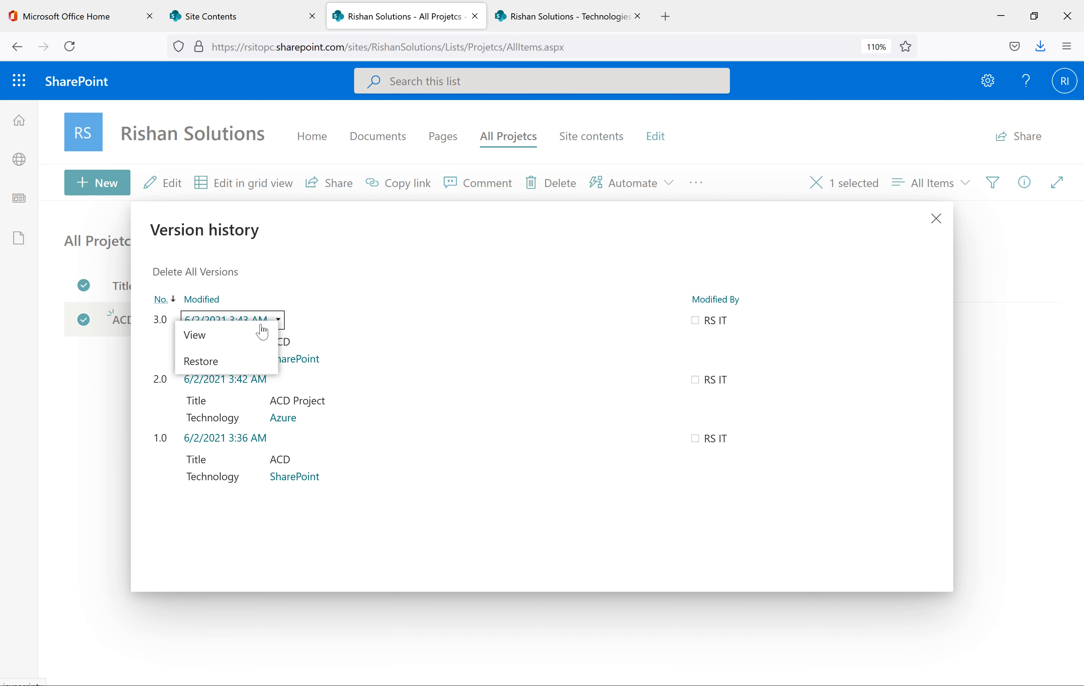
left_click(207, 363)
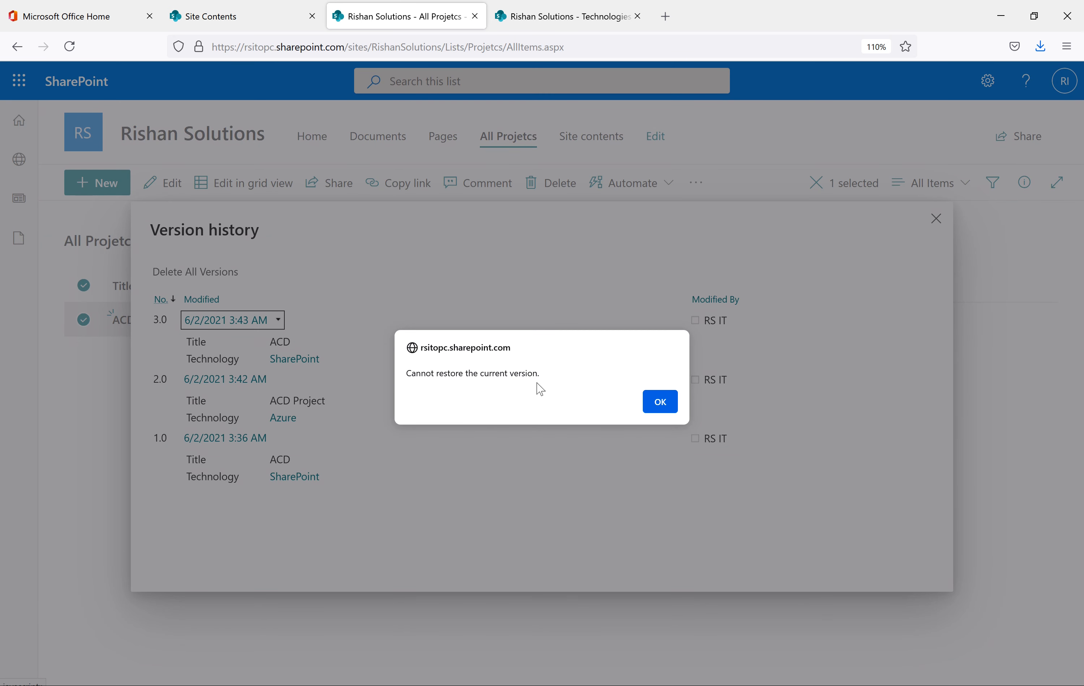
left_click(658, 402)
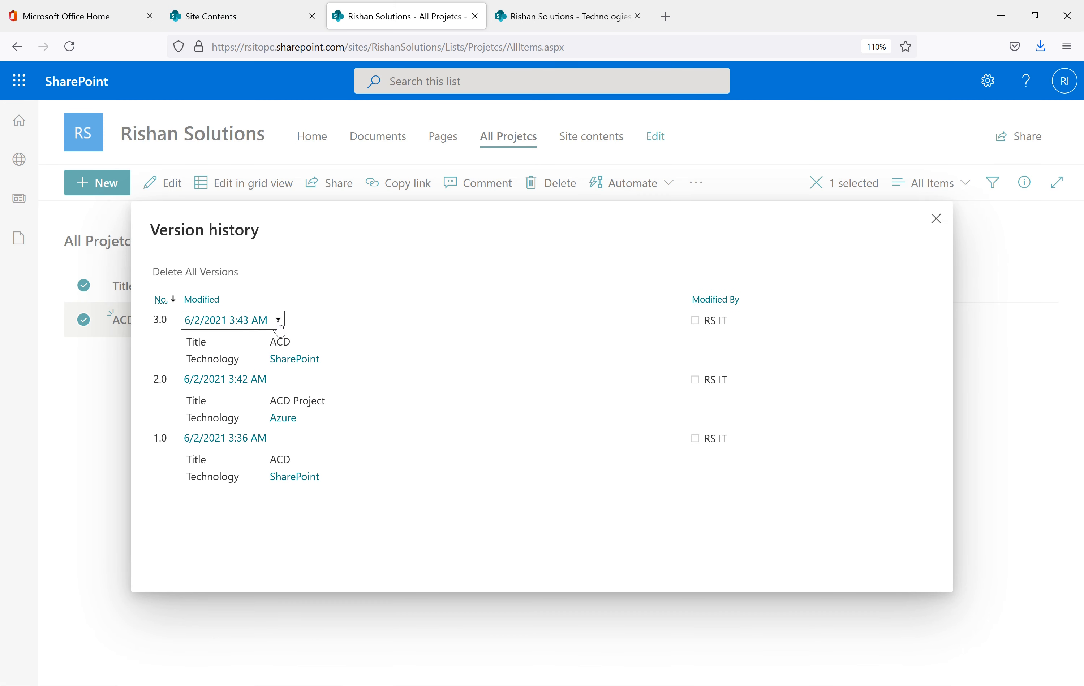
Compare the actions offered for versions 3.0 and 2.0 of the ACD item, and close the version history
left_click(279, 323)
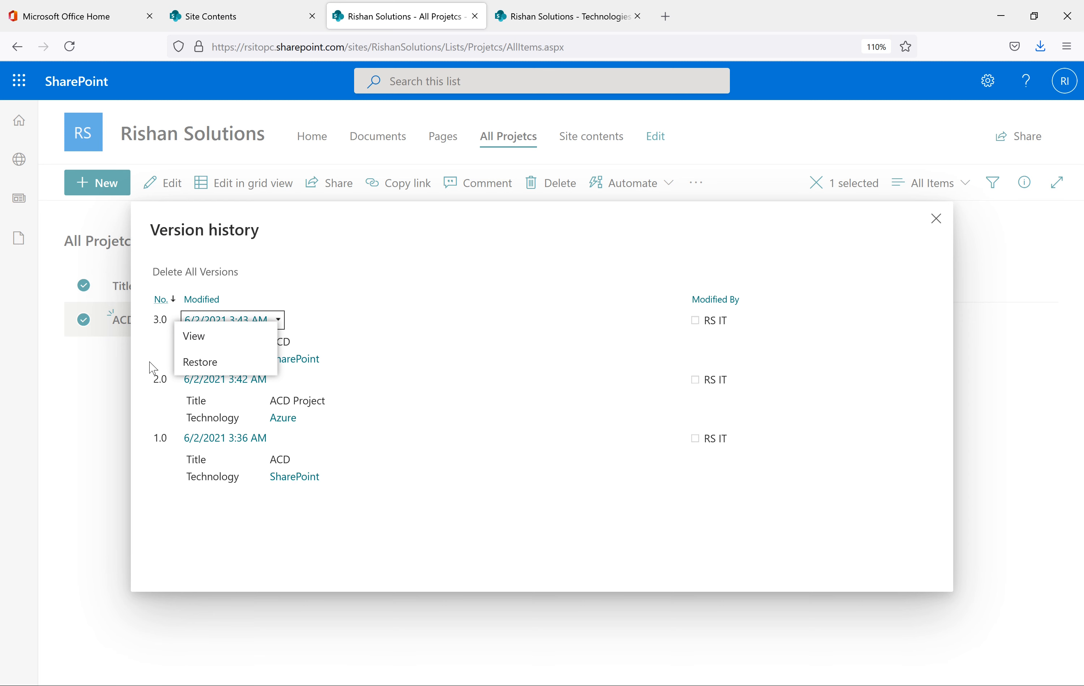
left_click(268, 380)
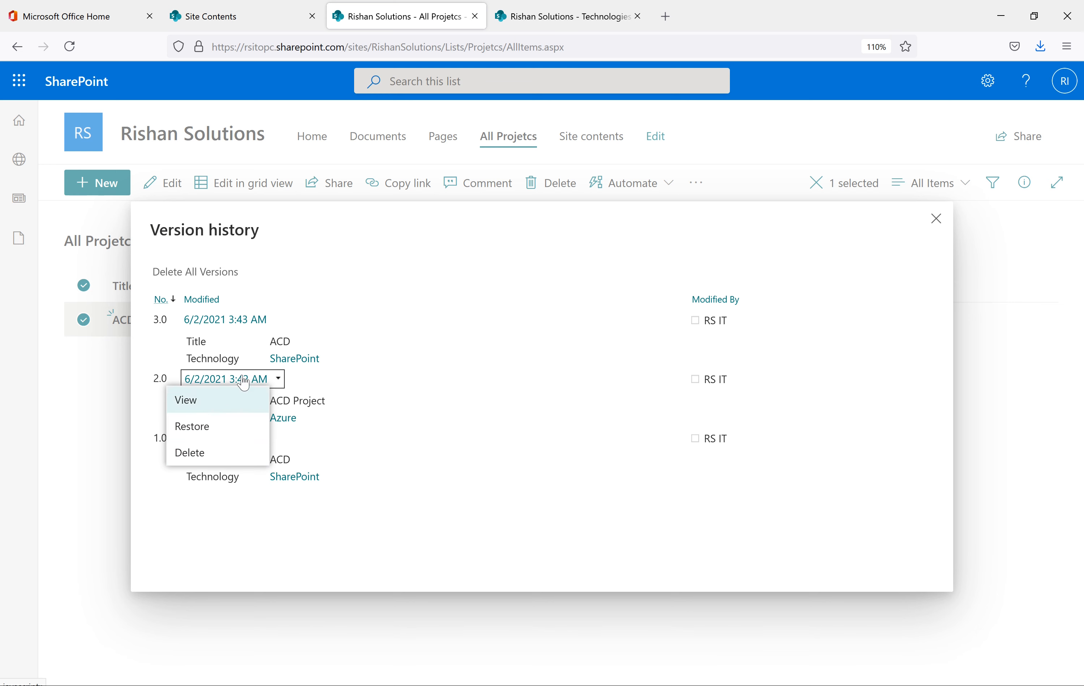
left_click(339, 322)
left_click(277, 321)
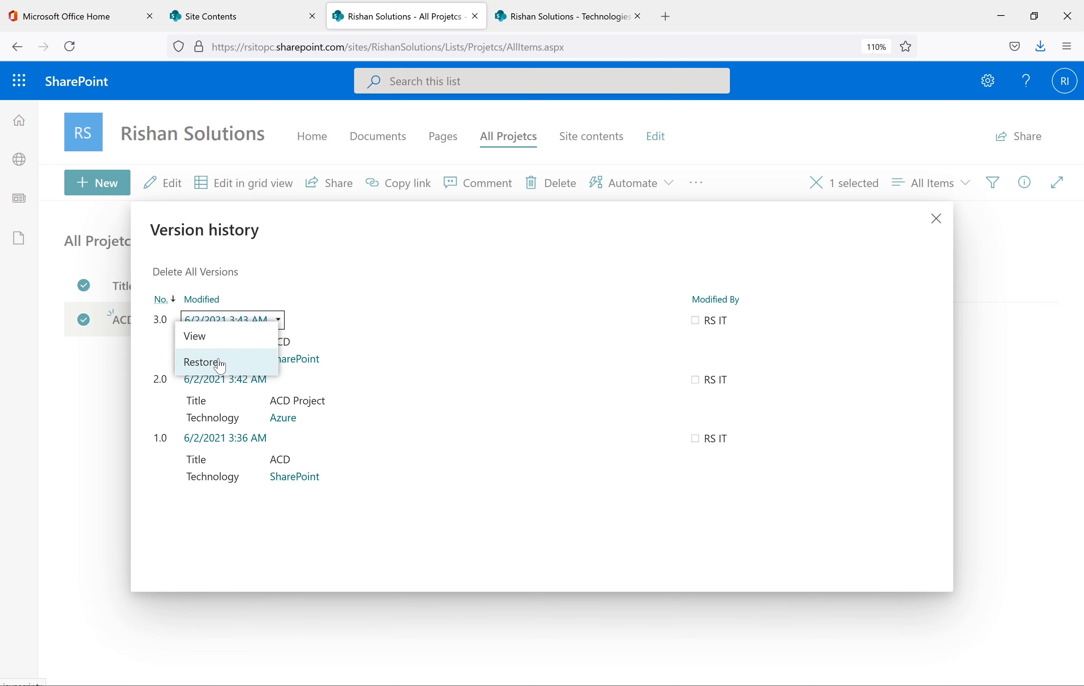
left_click(390, 294)
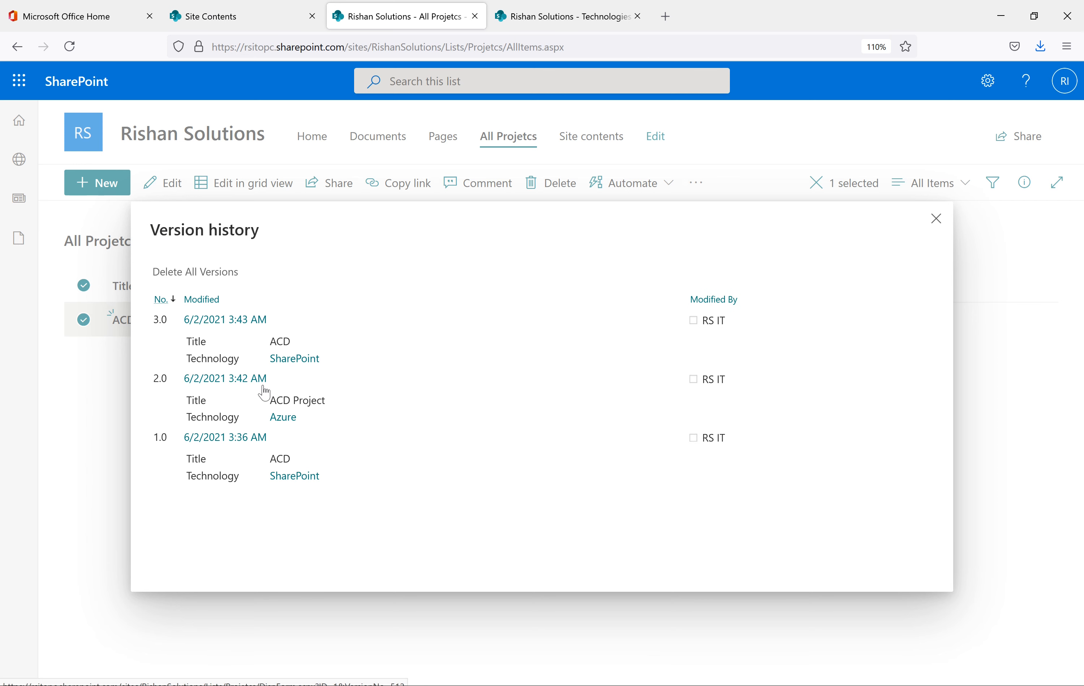
left_click(935, 219)
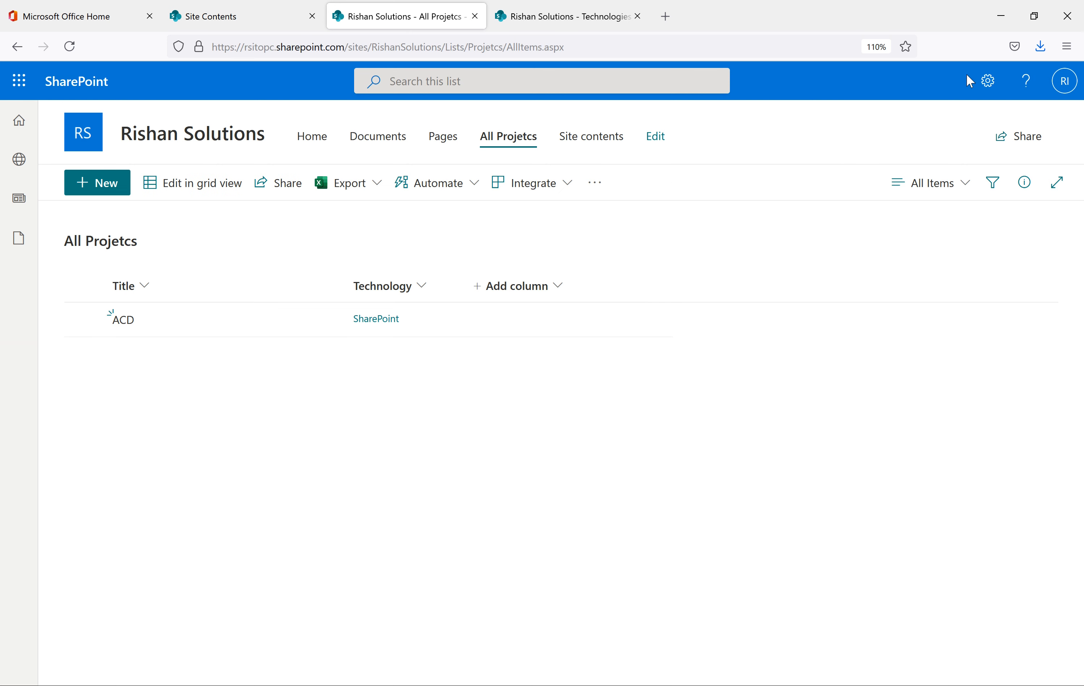
Start a new column in the All Projetcs list settings, named Project End Date with the Date and Time type
left_click(987, 81)
left_click(876, 251)
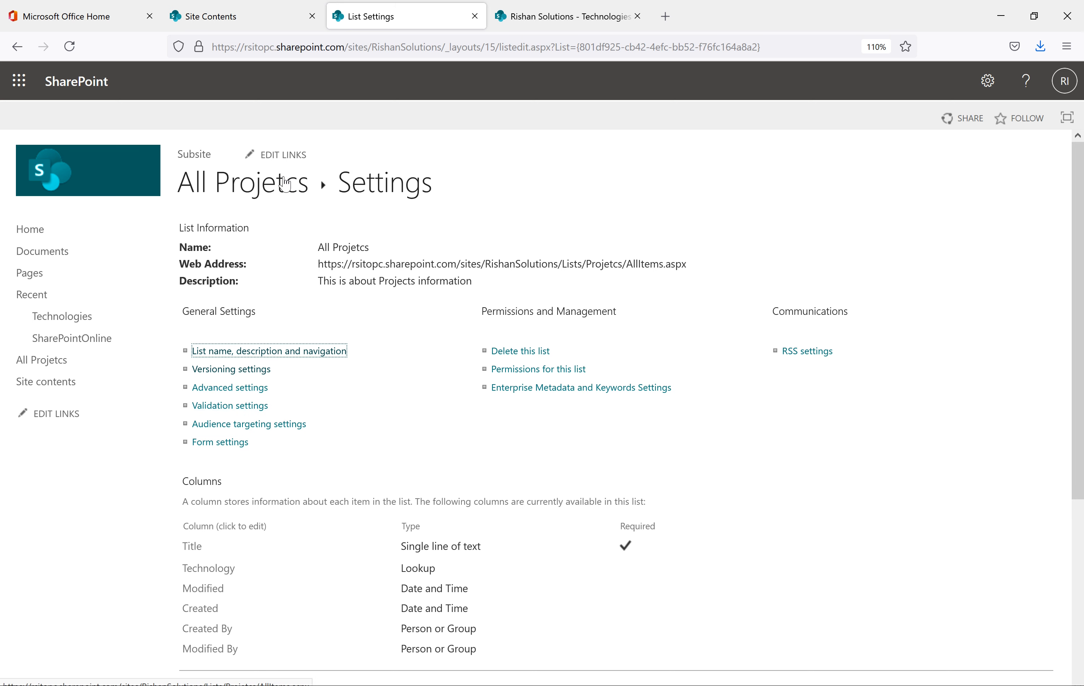
scroll(295, 409, "down", 5)
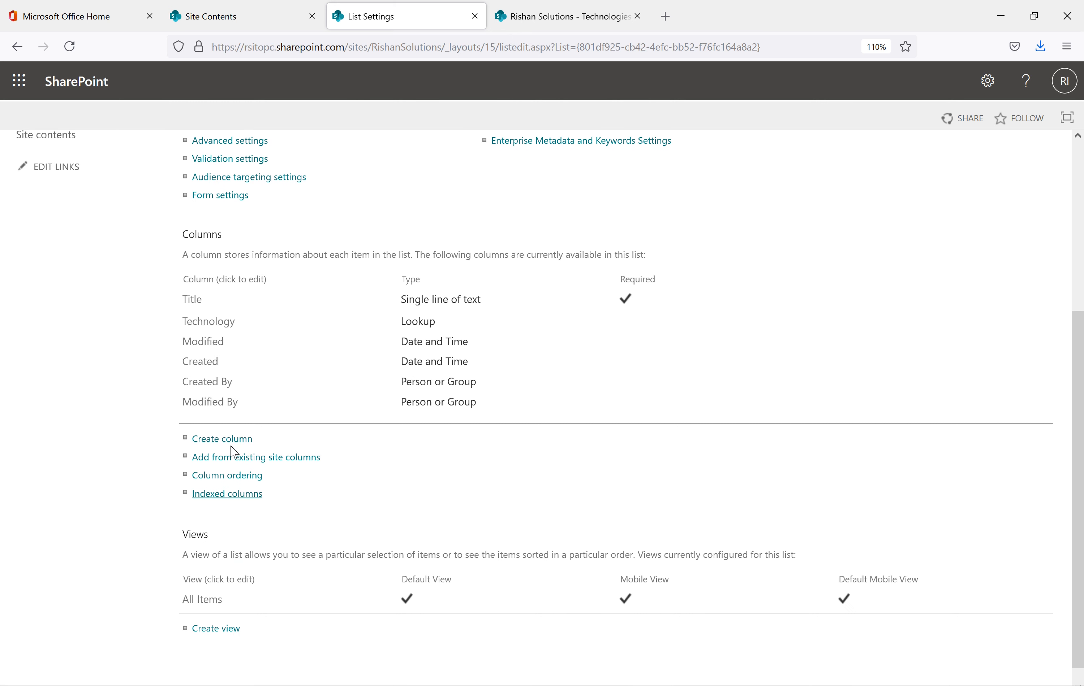
left_click(229, 444)
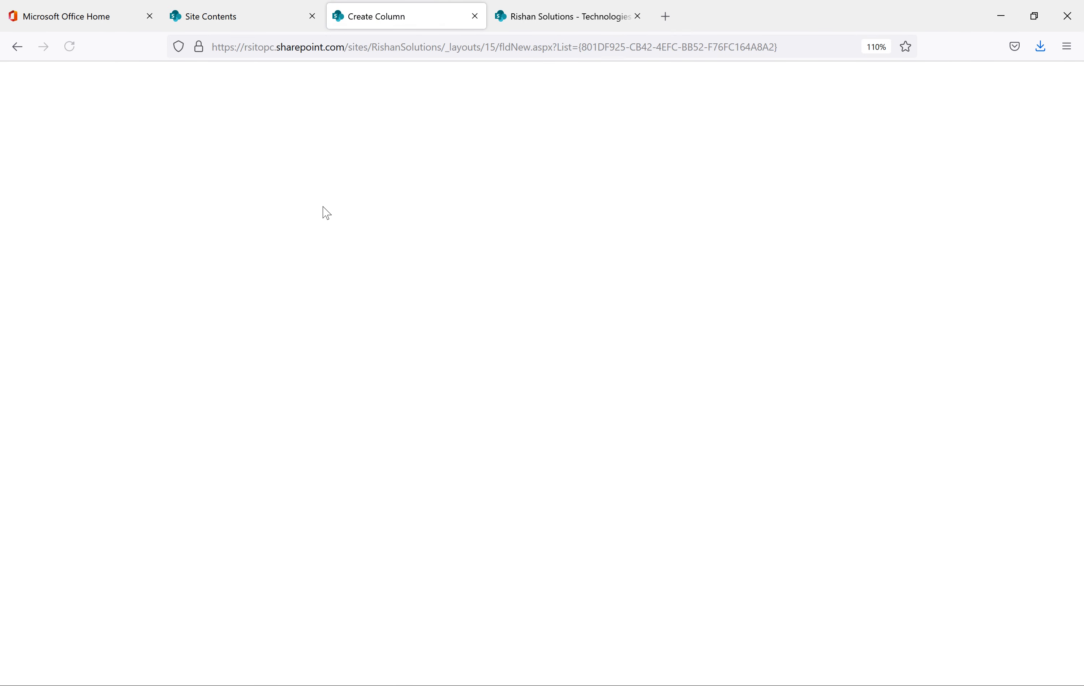
left_click(452, 250)
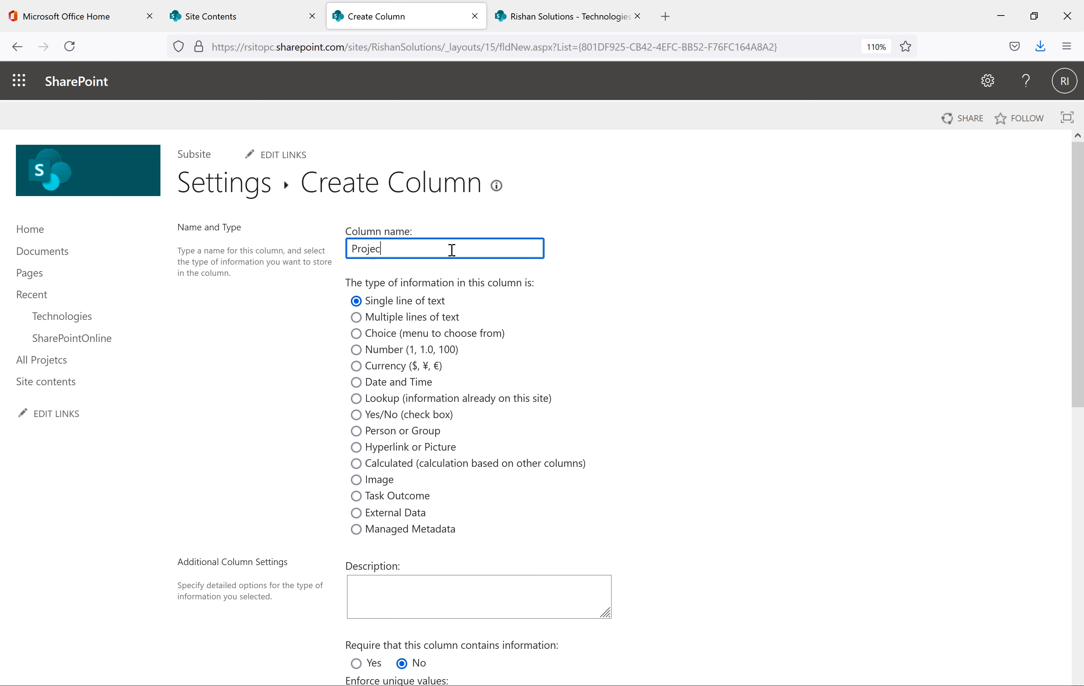
type("Project End Date")
left_click(357, 386)
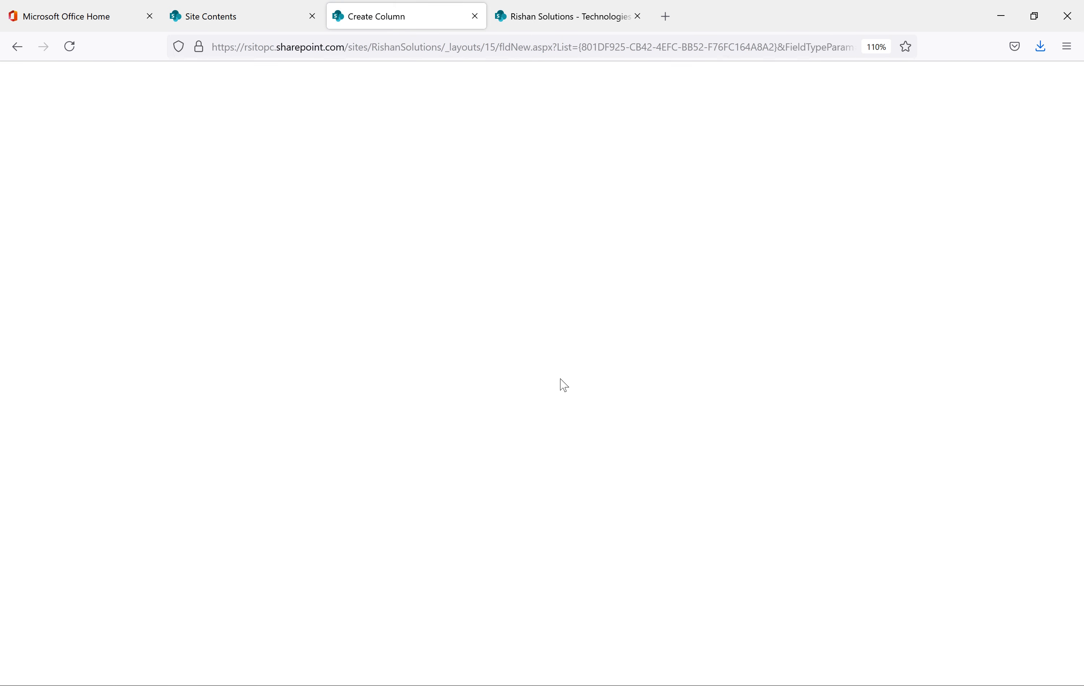
Review the Project End Date column's format, default value and validation options, keep the defaults, and create the column
scroll(637, 438, "down", 5)
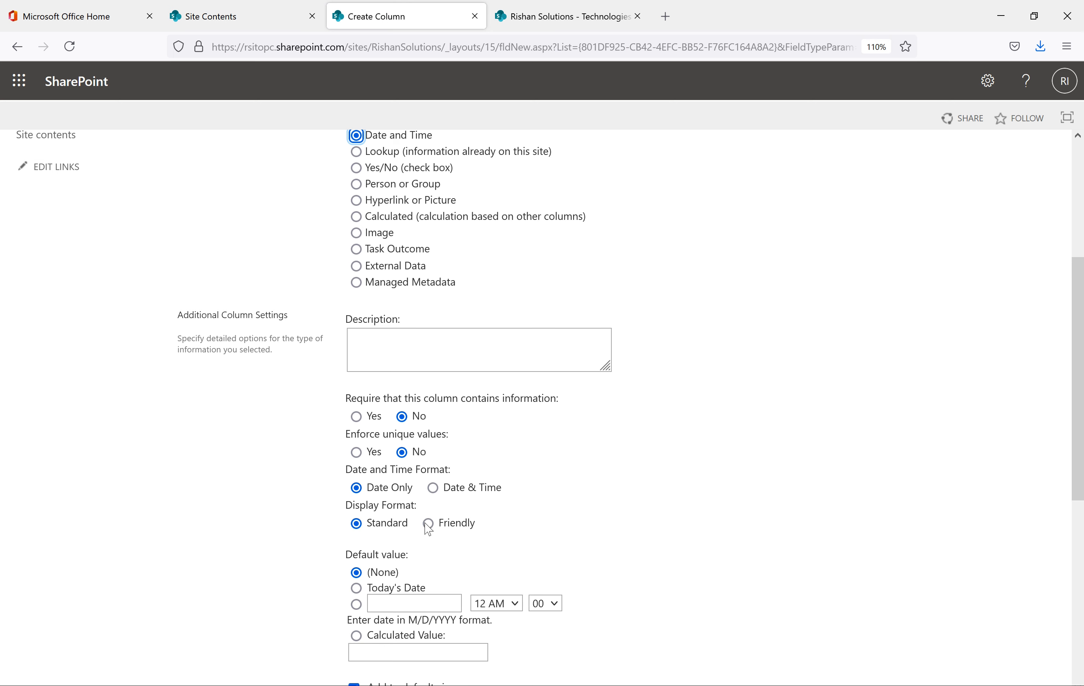
scroll(603, 445, "down", 3)
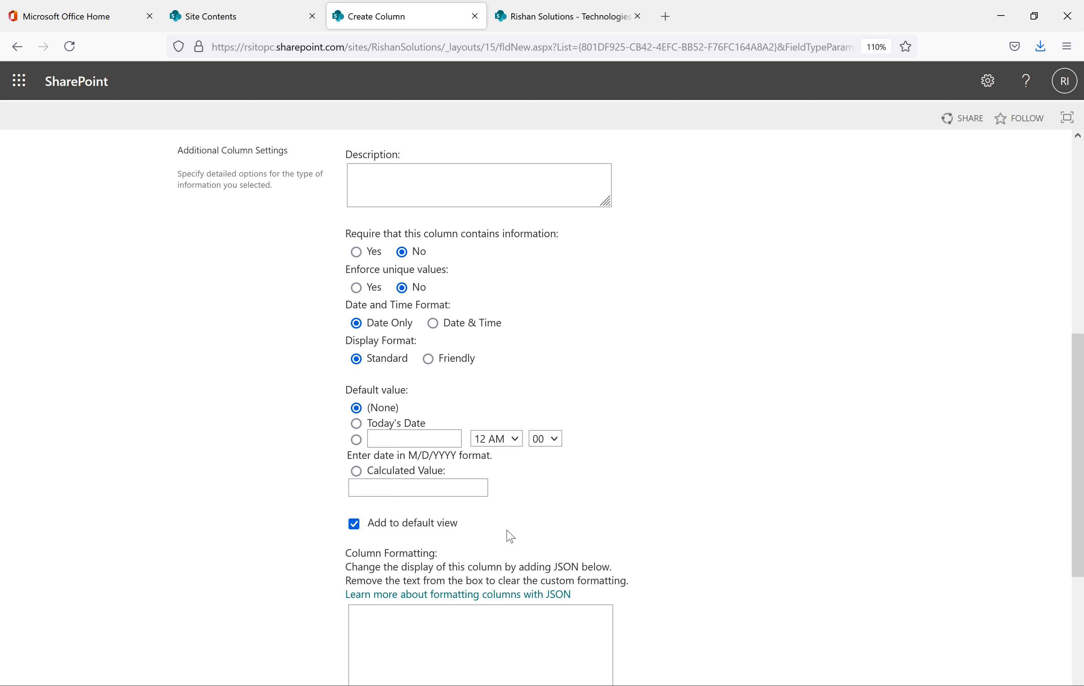
scroll(828, 455, "down", 3)
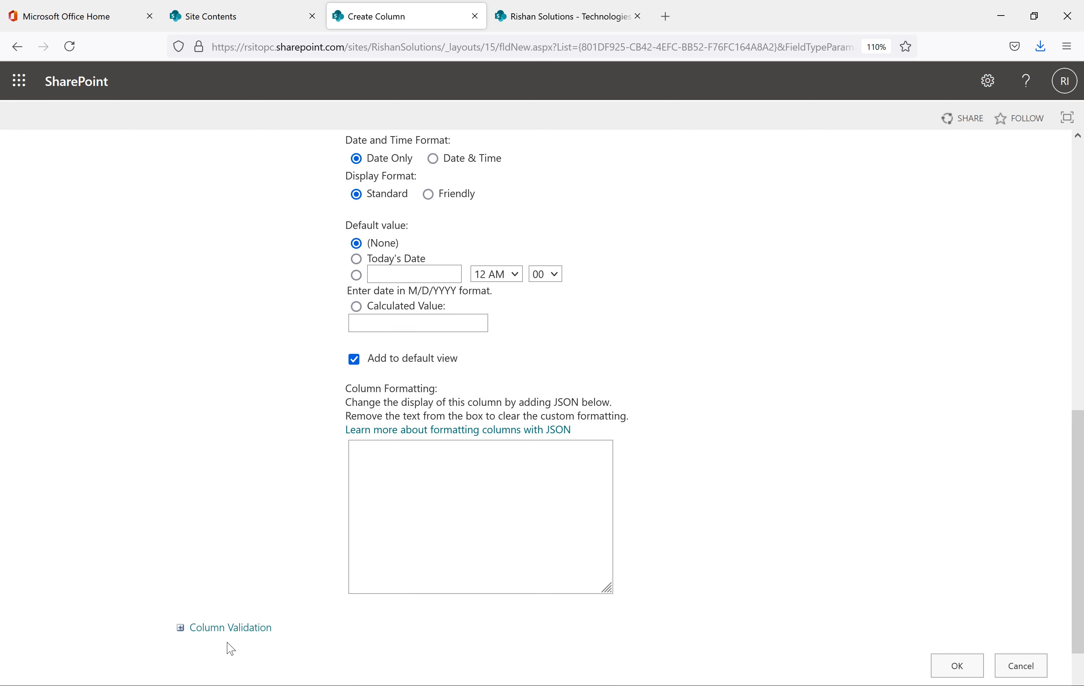
left_click(178, 630)
scroll(245, 536, "down", 4)
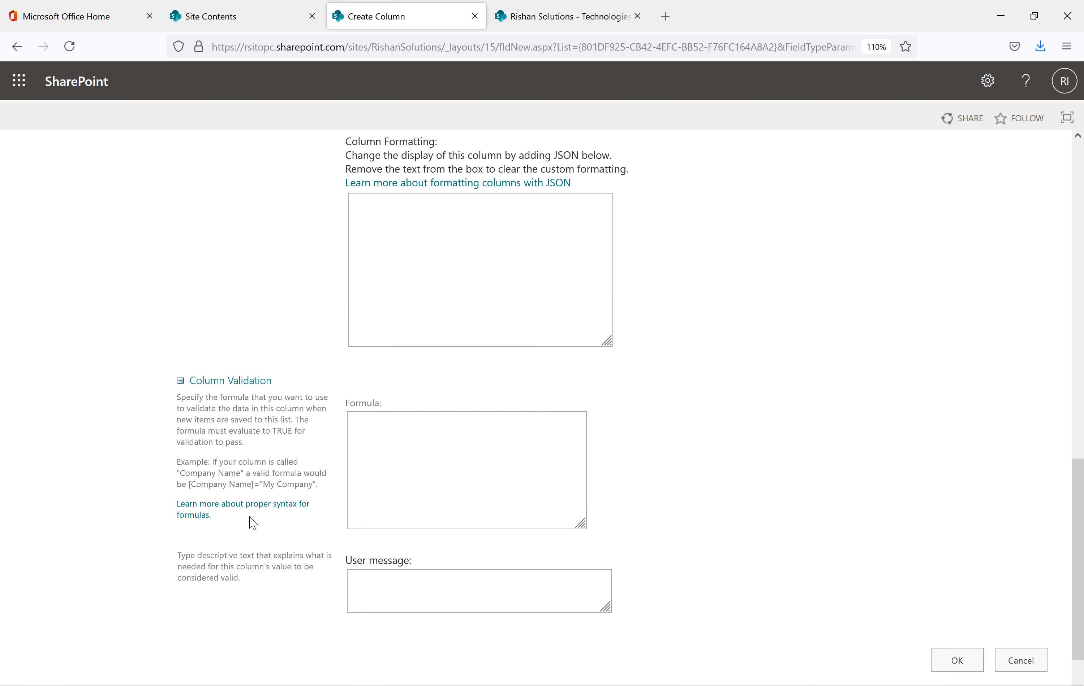
left_click_drag(404, 409, 349, 436)
left_click_drag(429, 563, 329, 557)
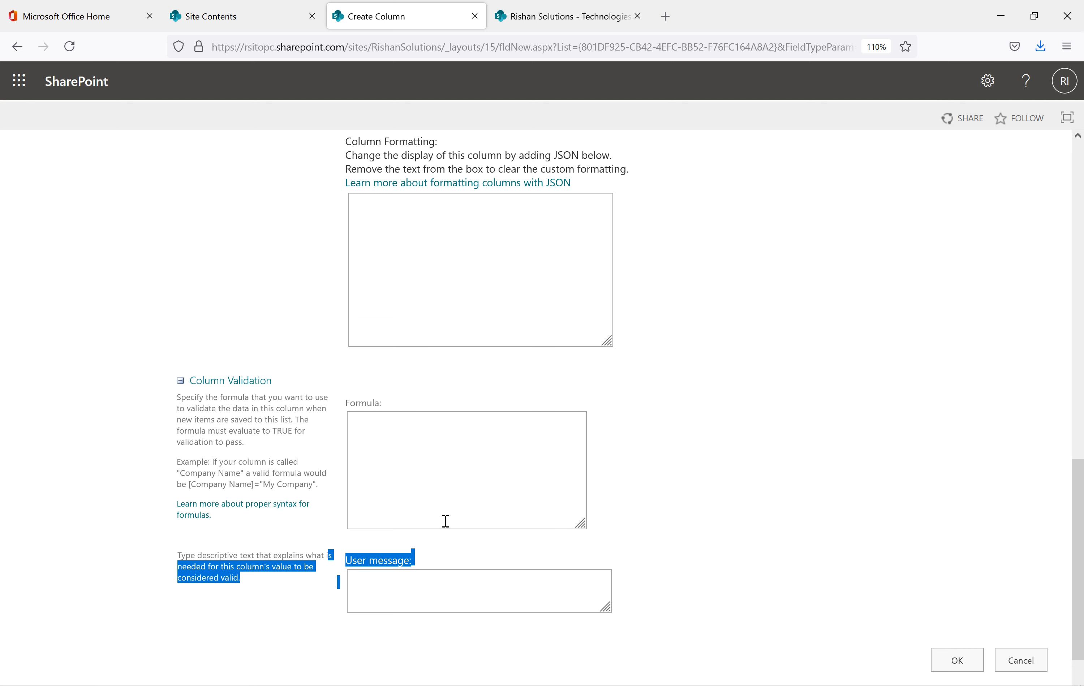
left_click(797, 507)
left_click(957, 663)
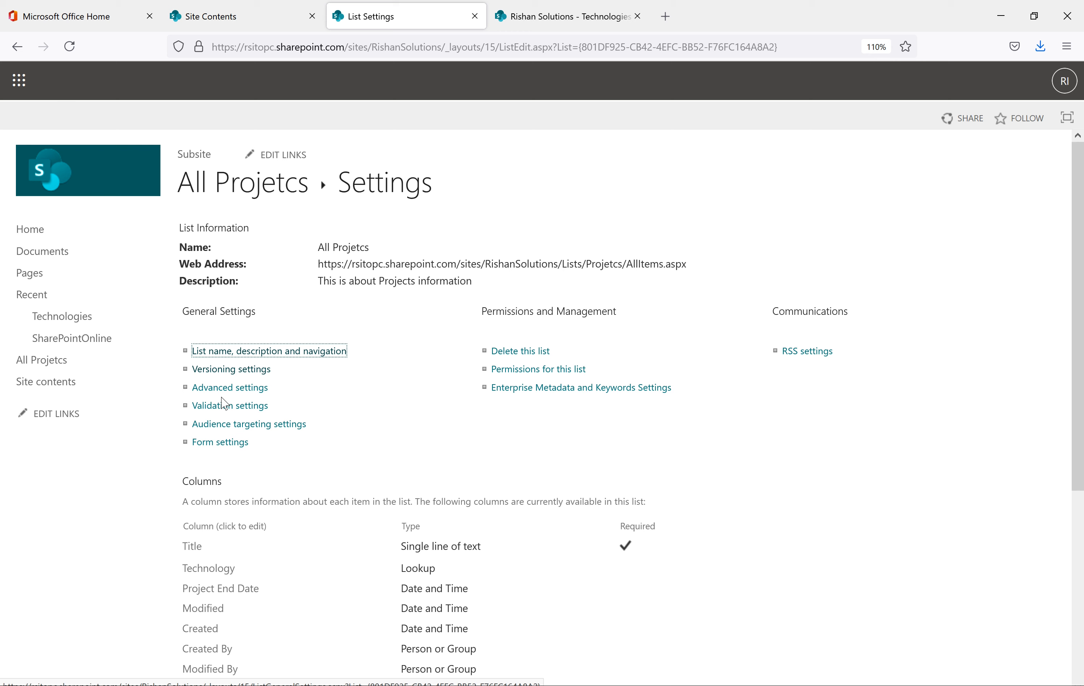
Save list validation settings with the formula [Project End Date]>TODAY() and the user message "Project End date should be grater than Today"
left_click(223, 406)
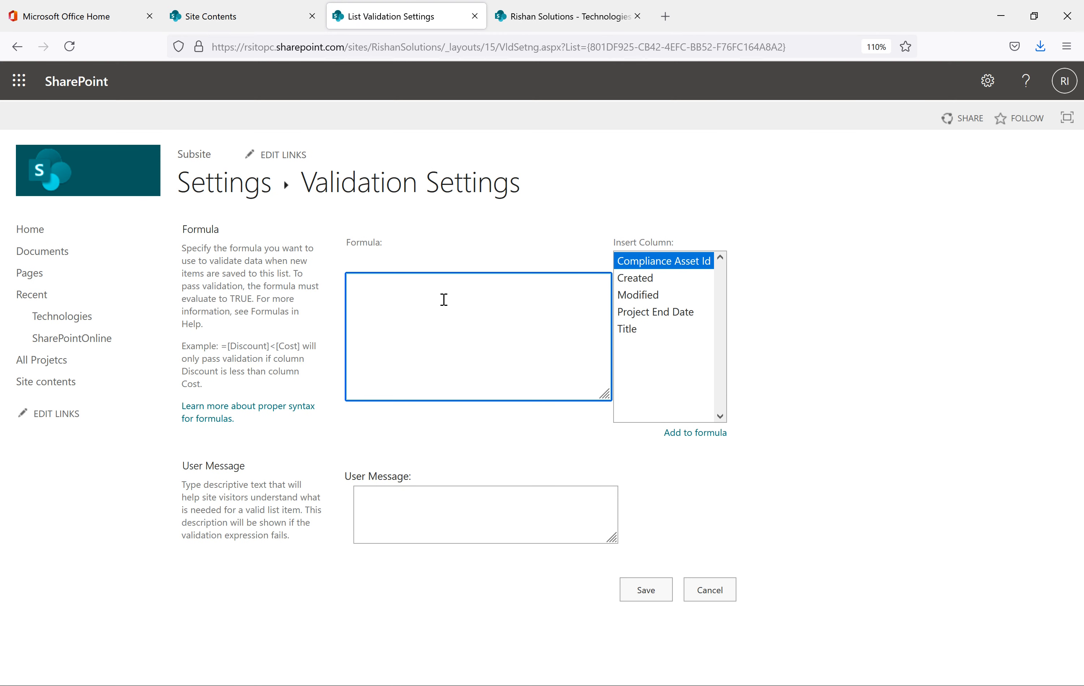
double_click(652, 313)
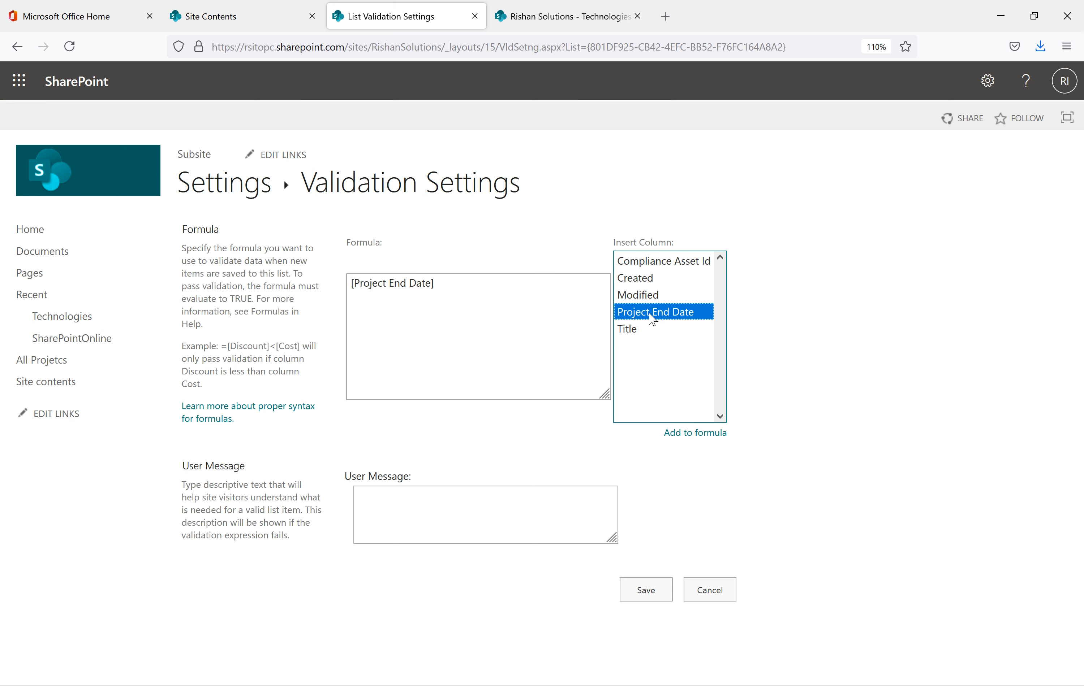
left_click(471, 293)
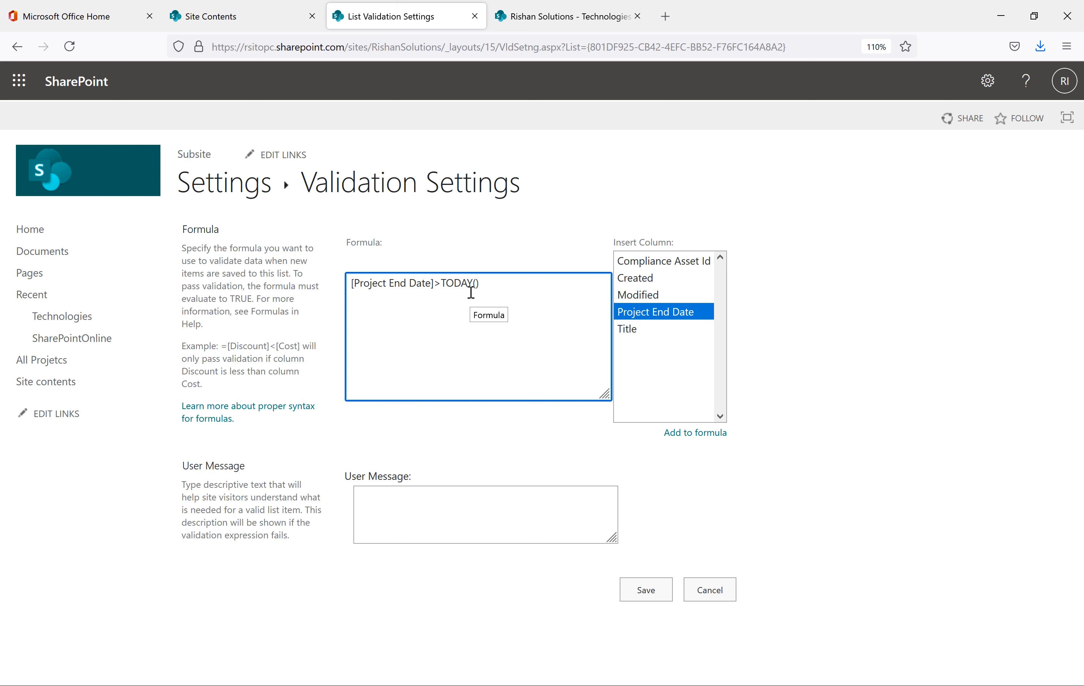
left_click(468, 506)
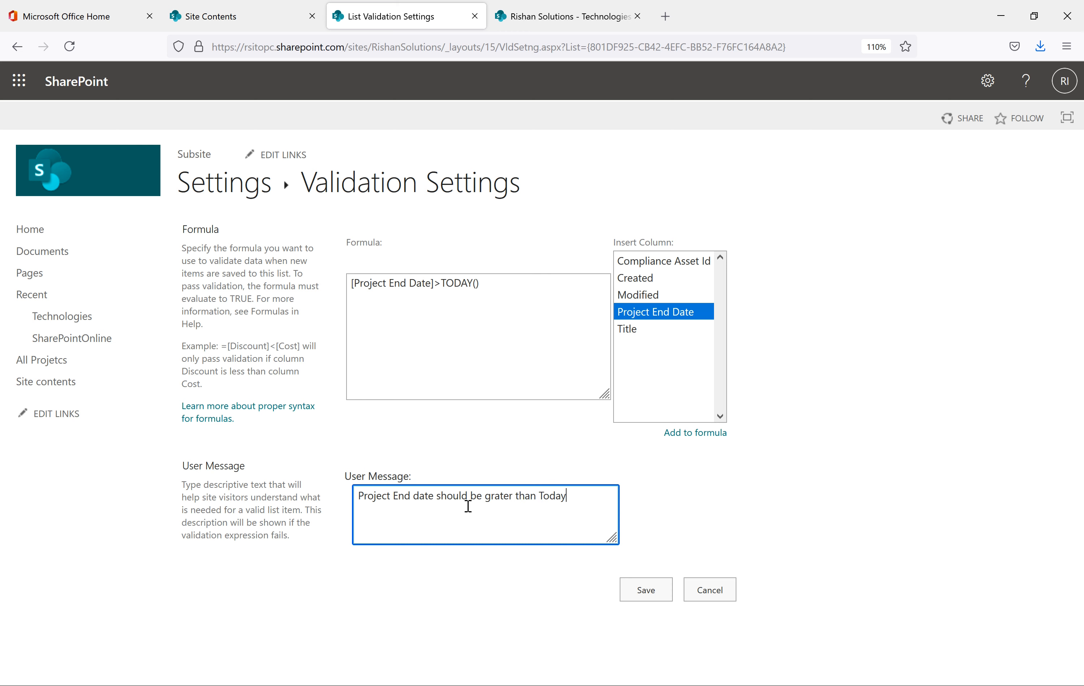
left_click(878, 524)
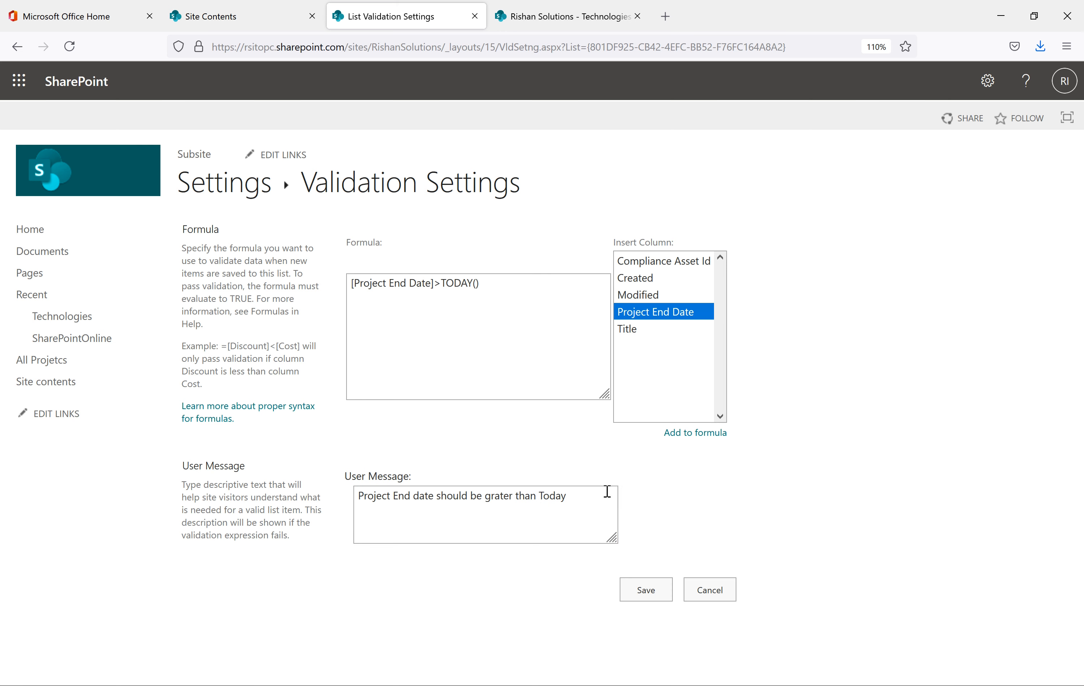
left_click_drag(587, 506, 361, 503)
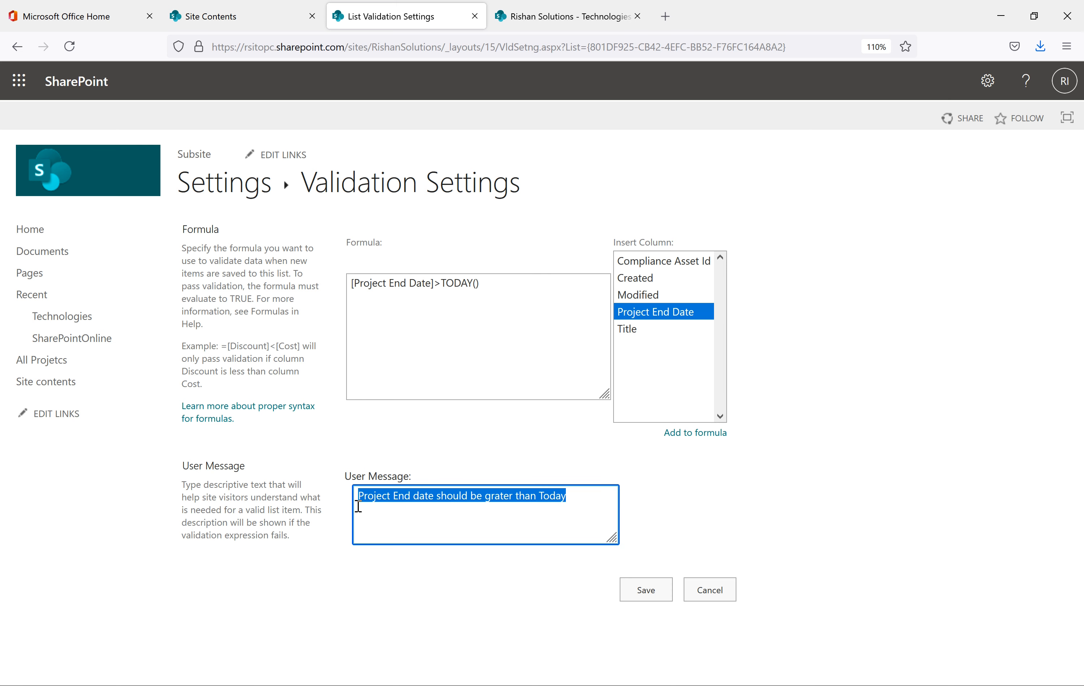
left_click(642, 589)
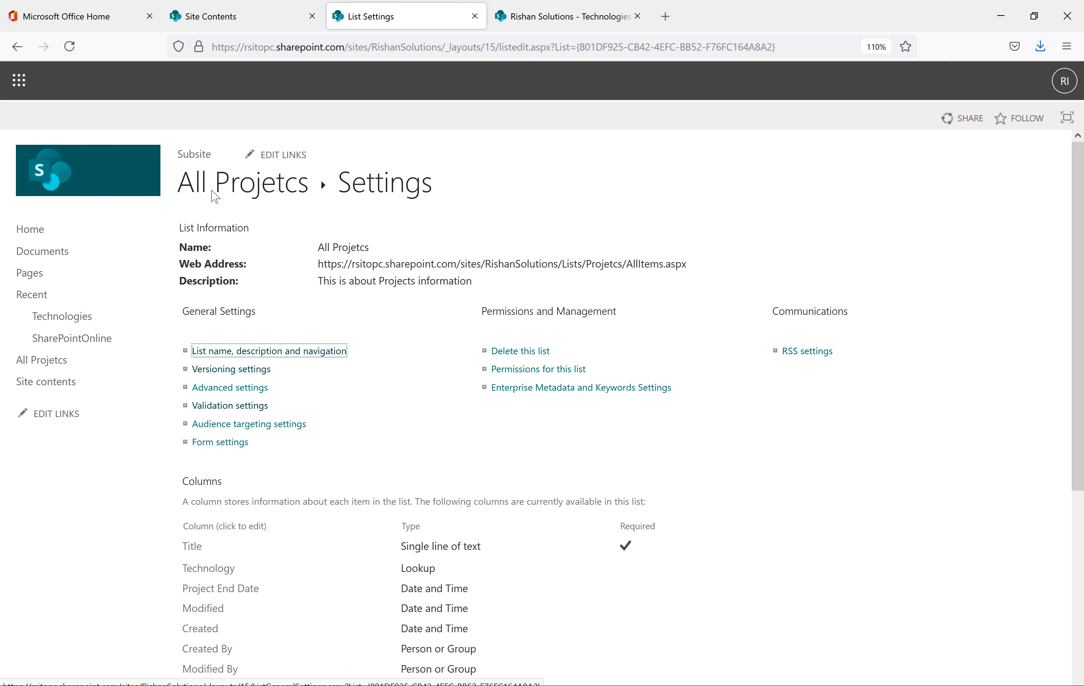
Fill in a new All Projetcs item with title XY Project, technology M365 and project end date 5/30/2021
left_click(221, 195)
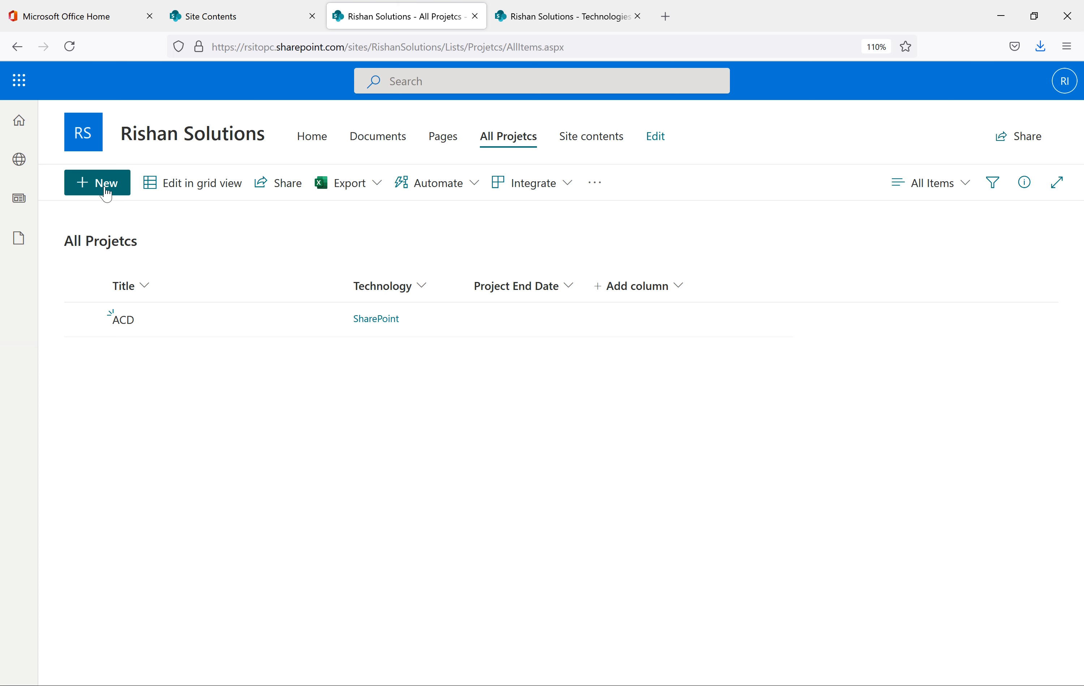
left_click(106, 193)
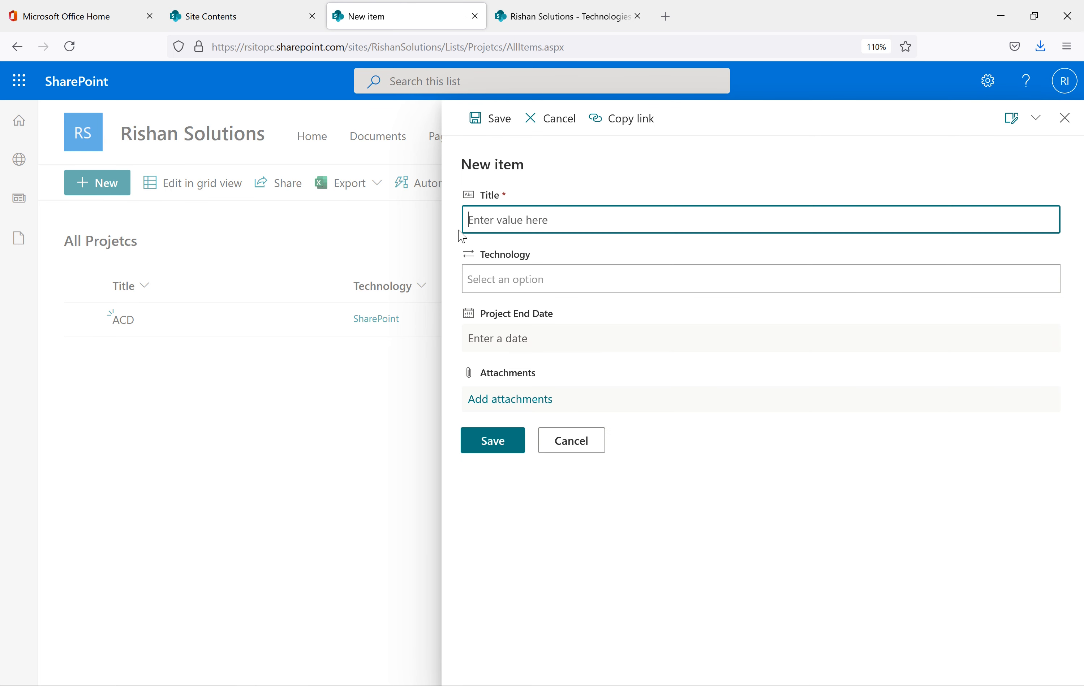
type("XY Project")
left_click(539, 285)
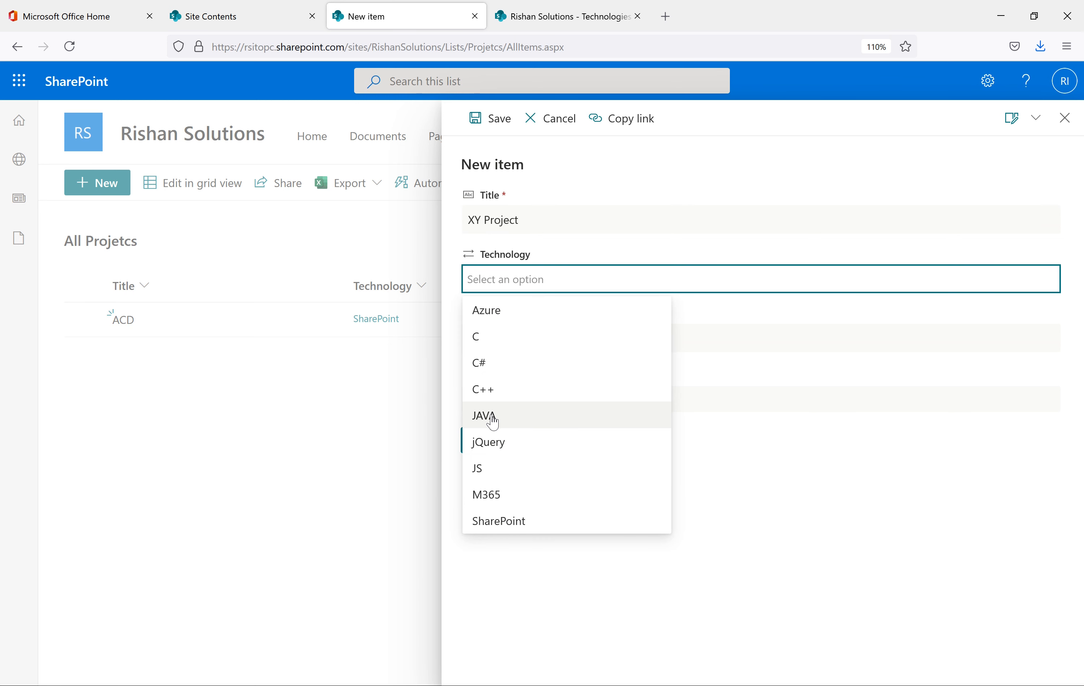
left_click(494, 500)
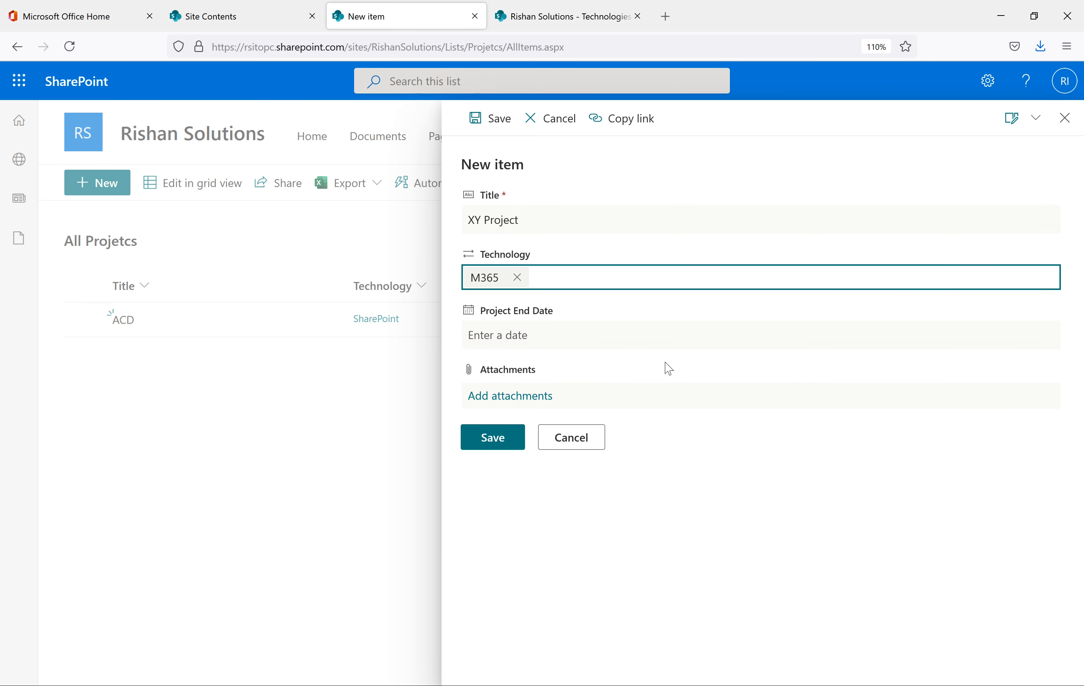
left_click(641, 338)
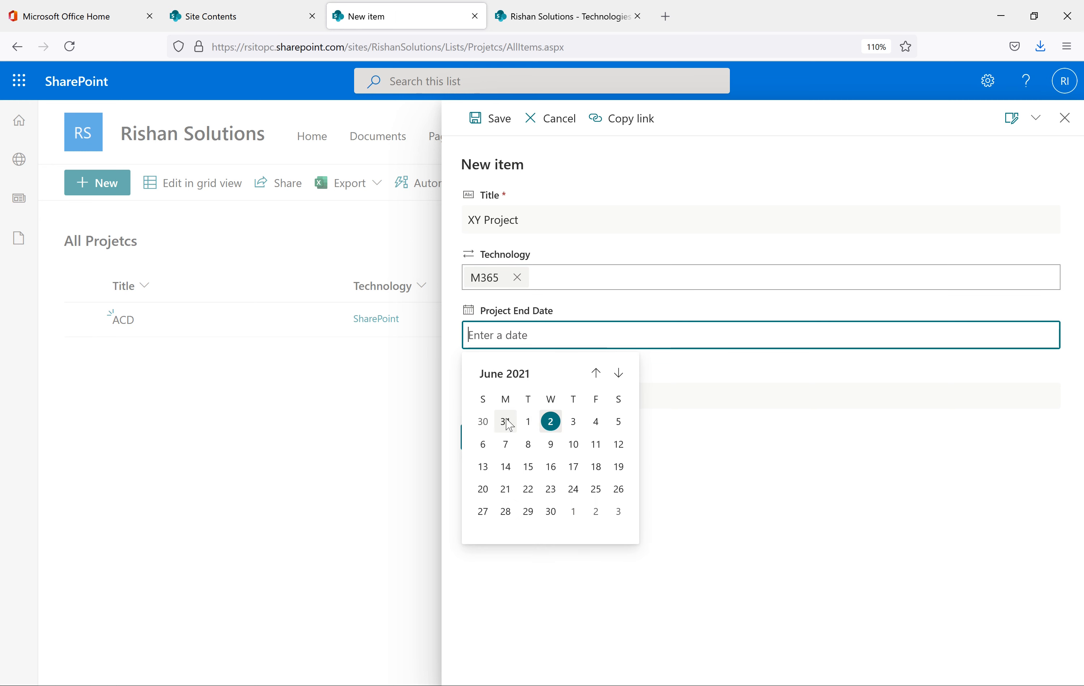
left_click(487, 422)
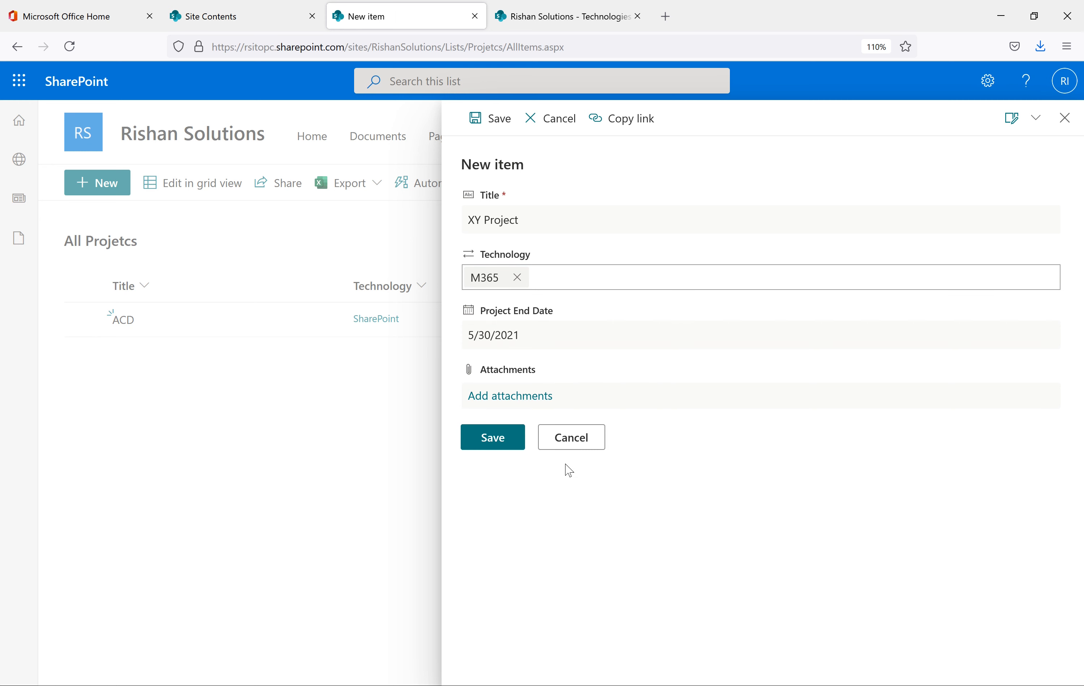
Try to save the XY Project item to test the list validation, and read the form's response
left_click(497, 441)
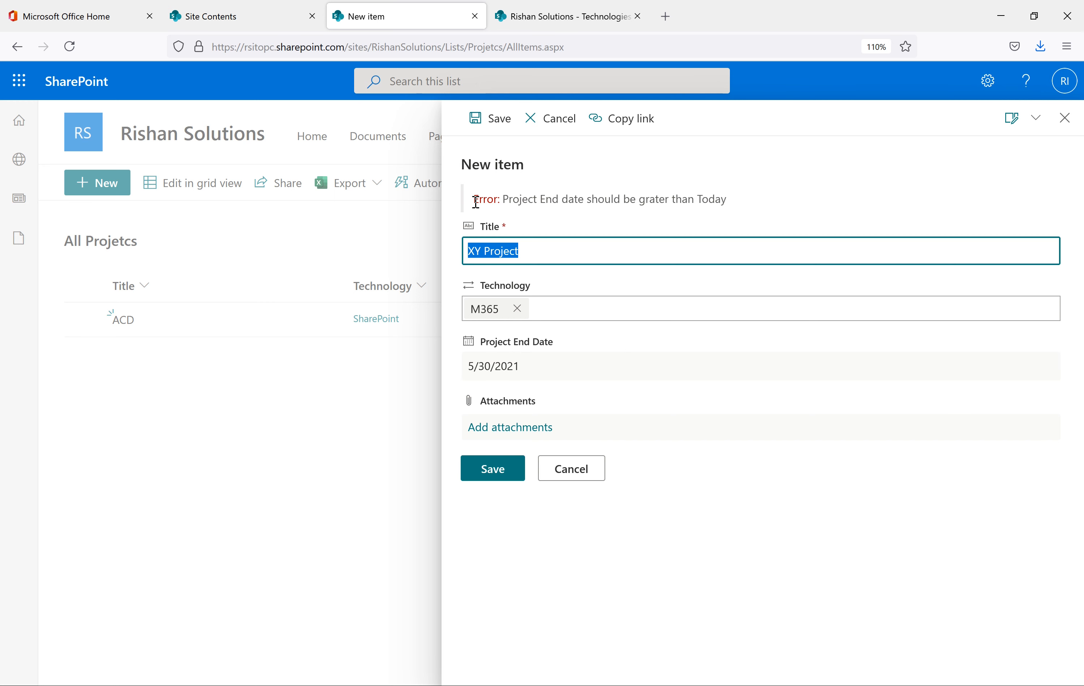
left_click_drag(476, 202, 502, 202)
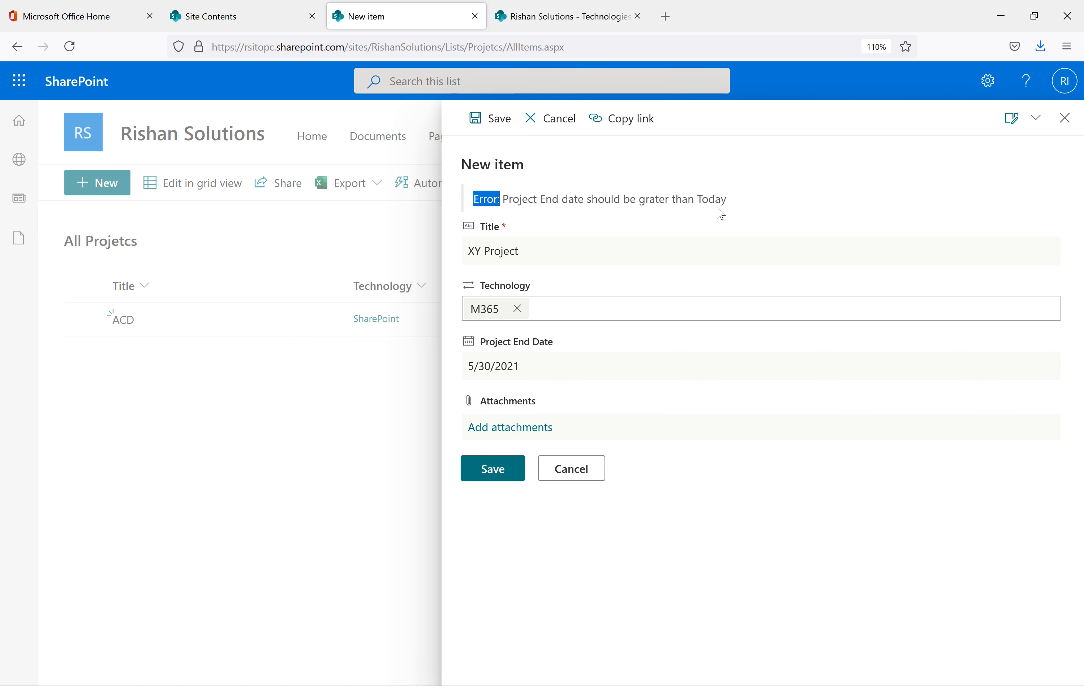
left_click_drag(737, 205, 508, 212)
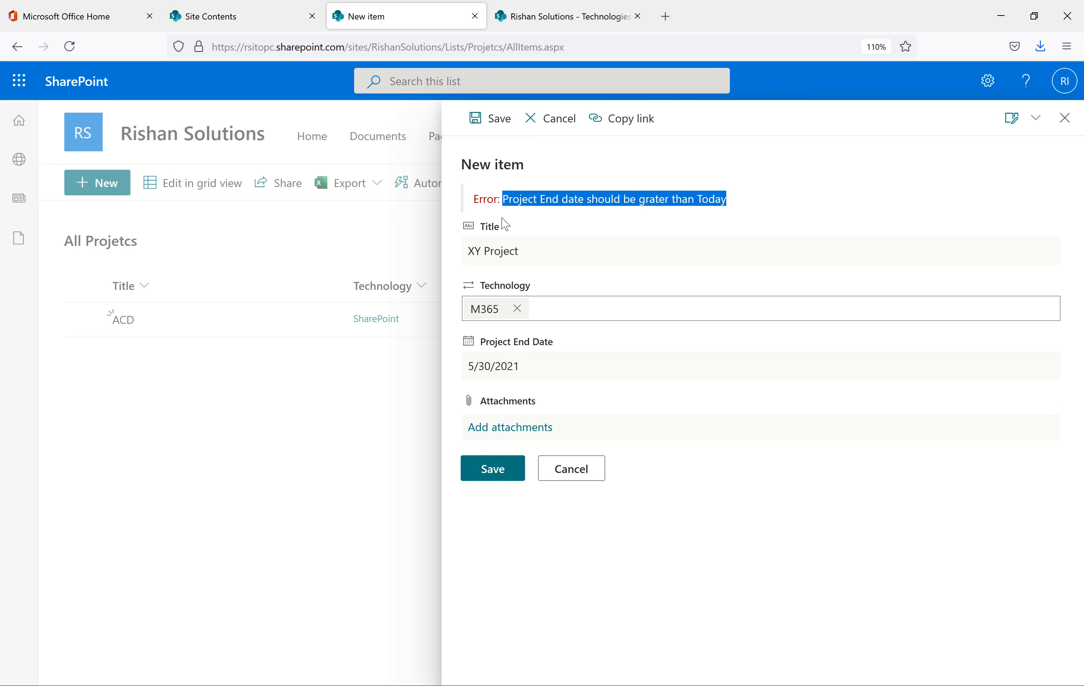
Change the XY Project item's project end date to 6/4/2021, save it and check its entry in the list
left_click(557, 367)
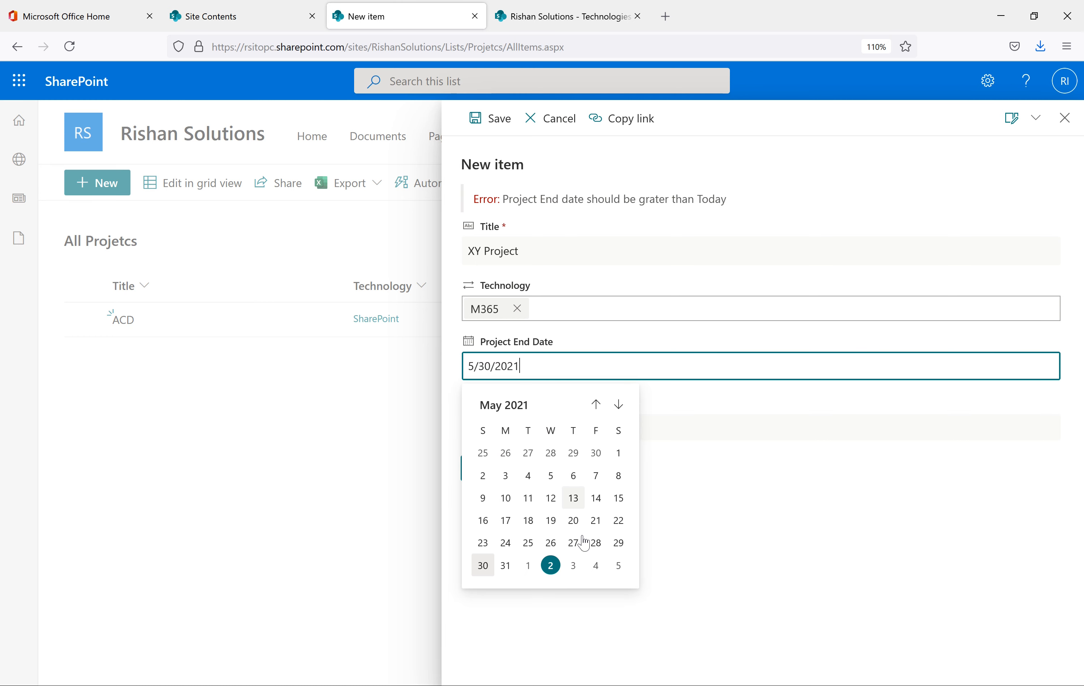
left_click(595, 565)
left_click(499, 471)
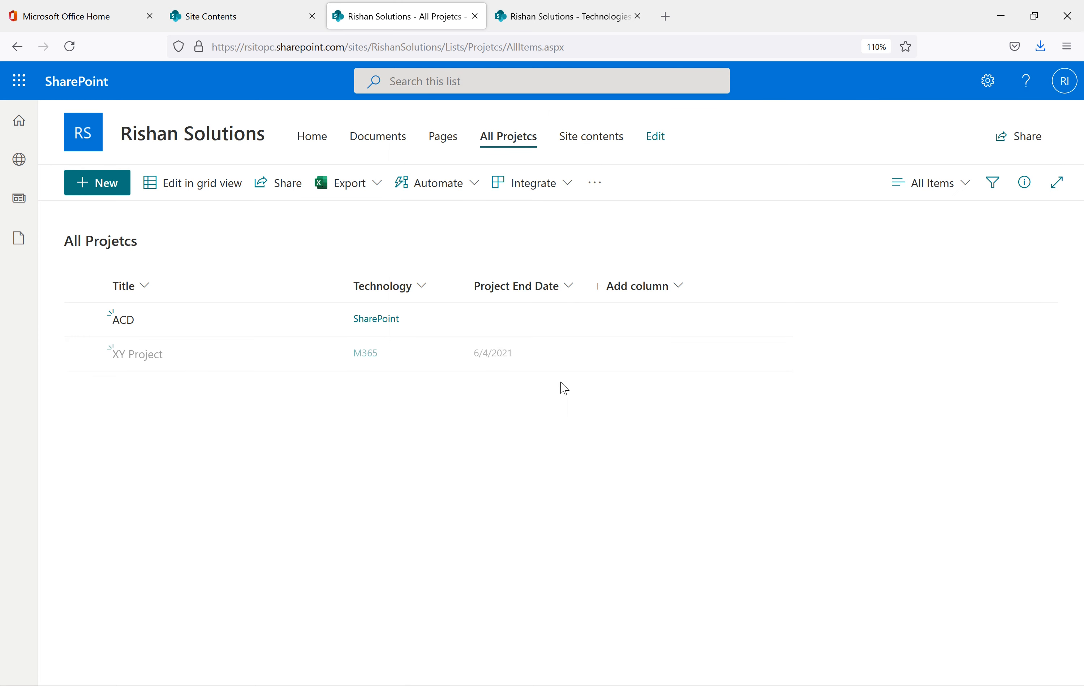
left_click_drag(531, 367, 468, 359)
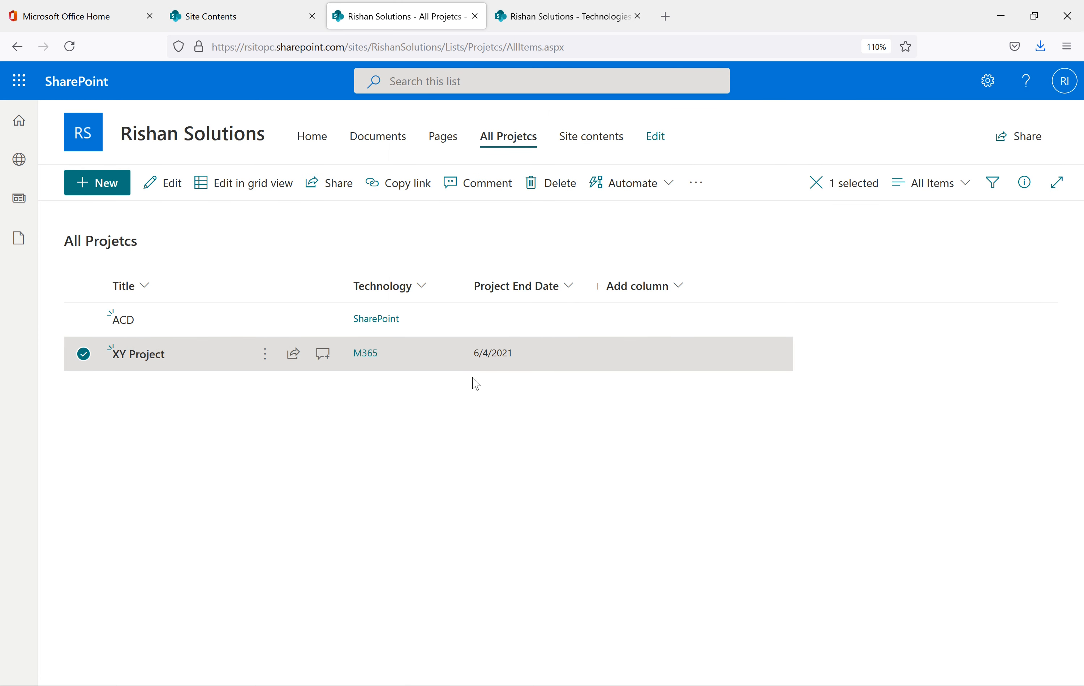
left_click(570, 442)
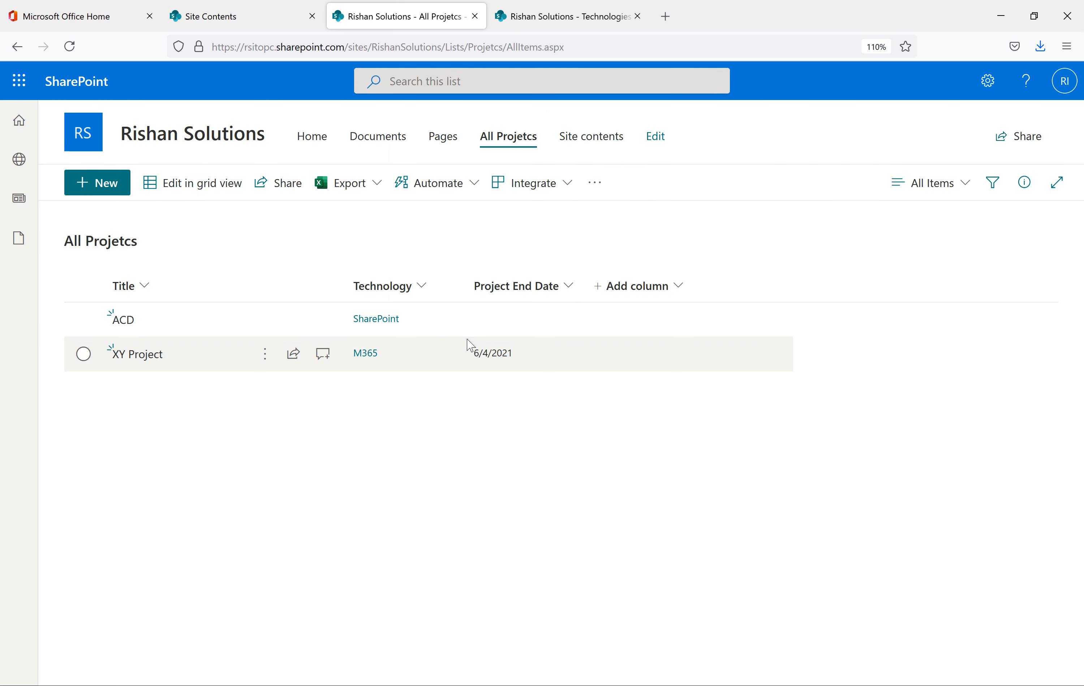
Read the audience targeting description in the All Projetcs list settings, then enable audience targeting for the list
left_click(996, 89)
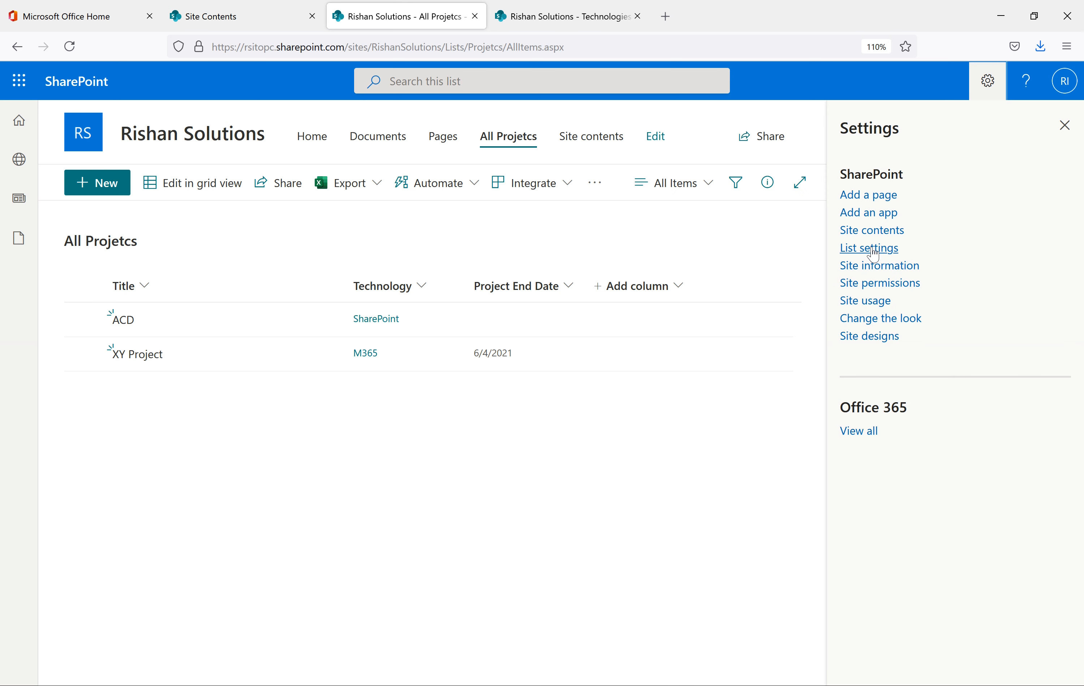
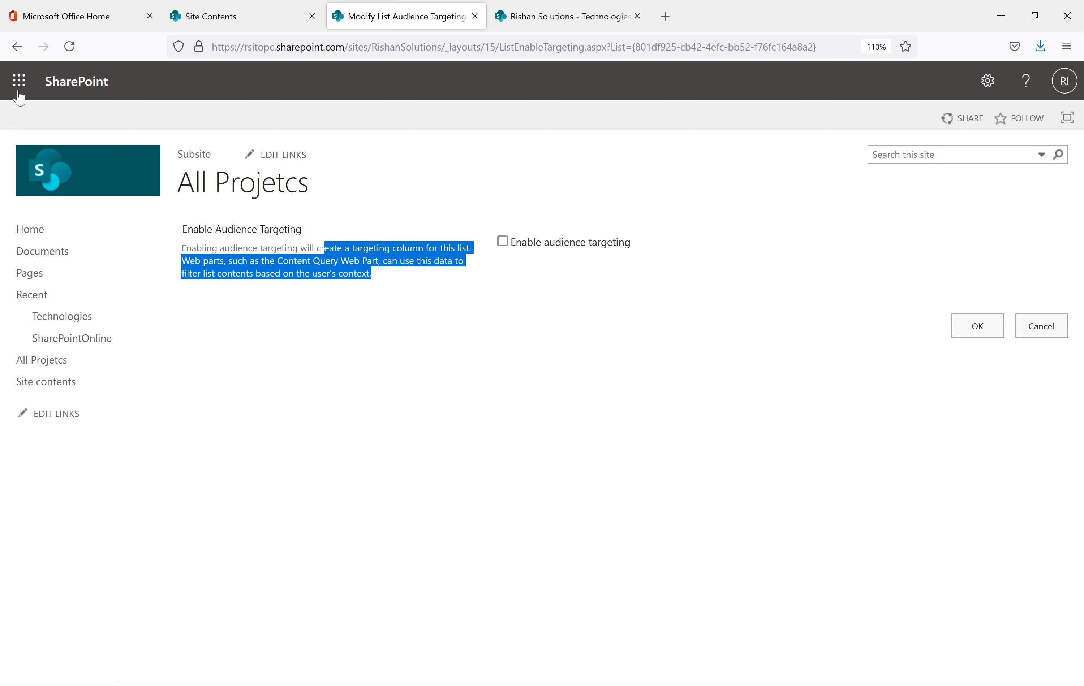
left_click(353, 351)
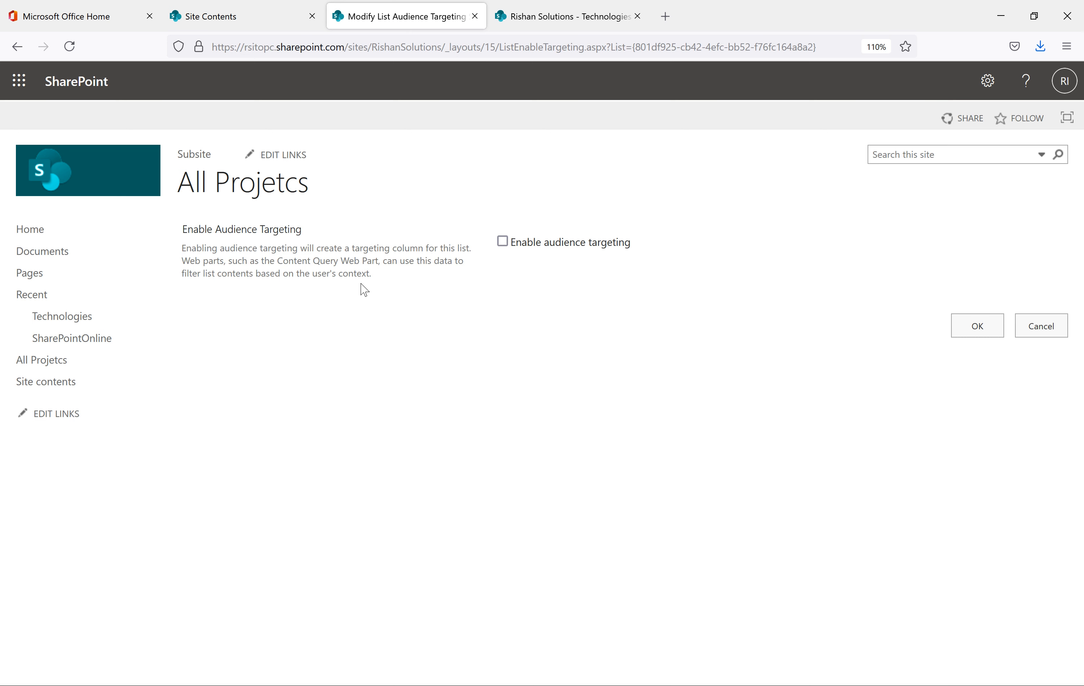
left_click_drag(372, 276, 182, 251)
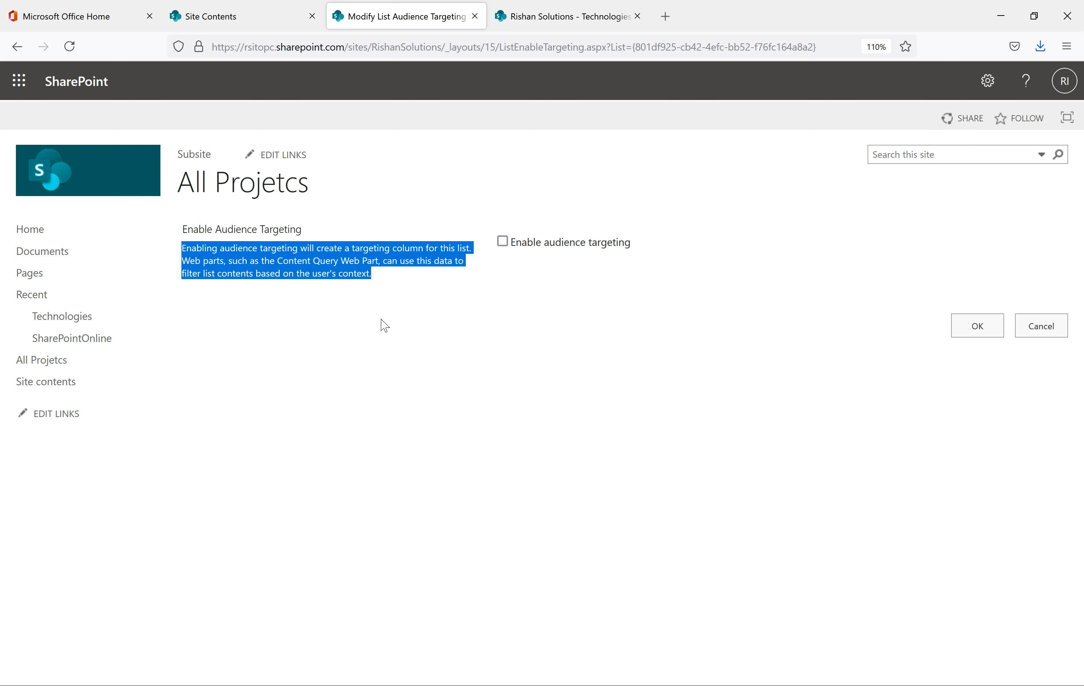
left_click_drag(311, 230, 183, 235)
left_click(417, 333)
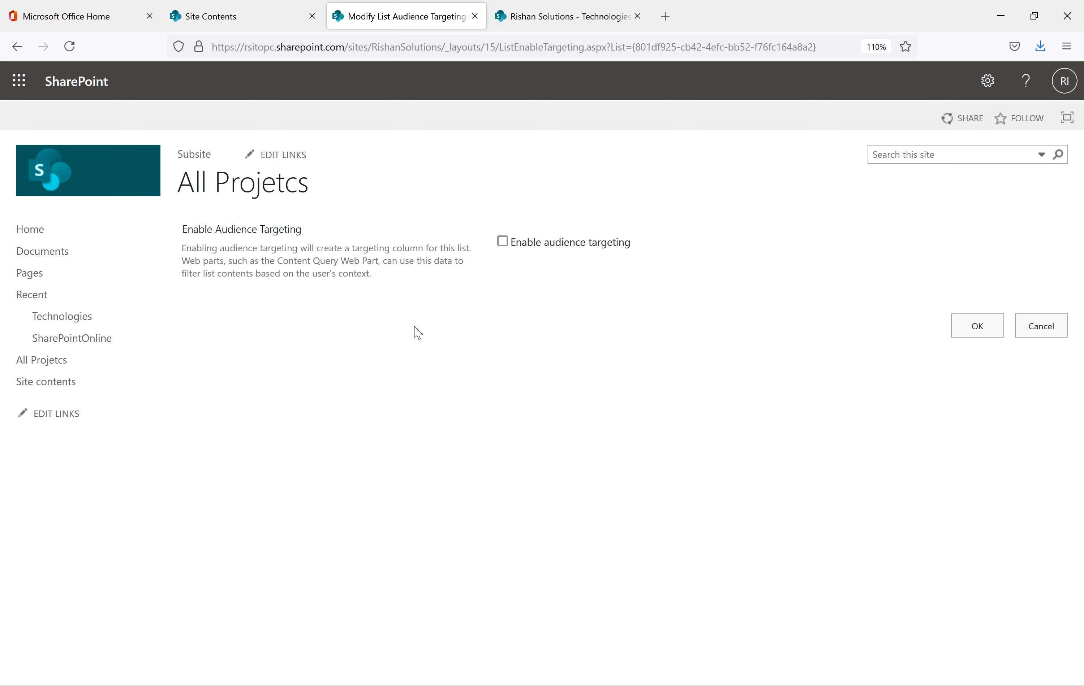
left_click_drag(370, 273, 179, 255)
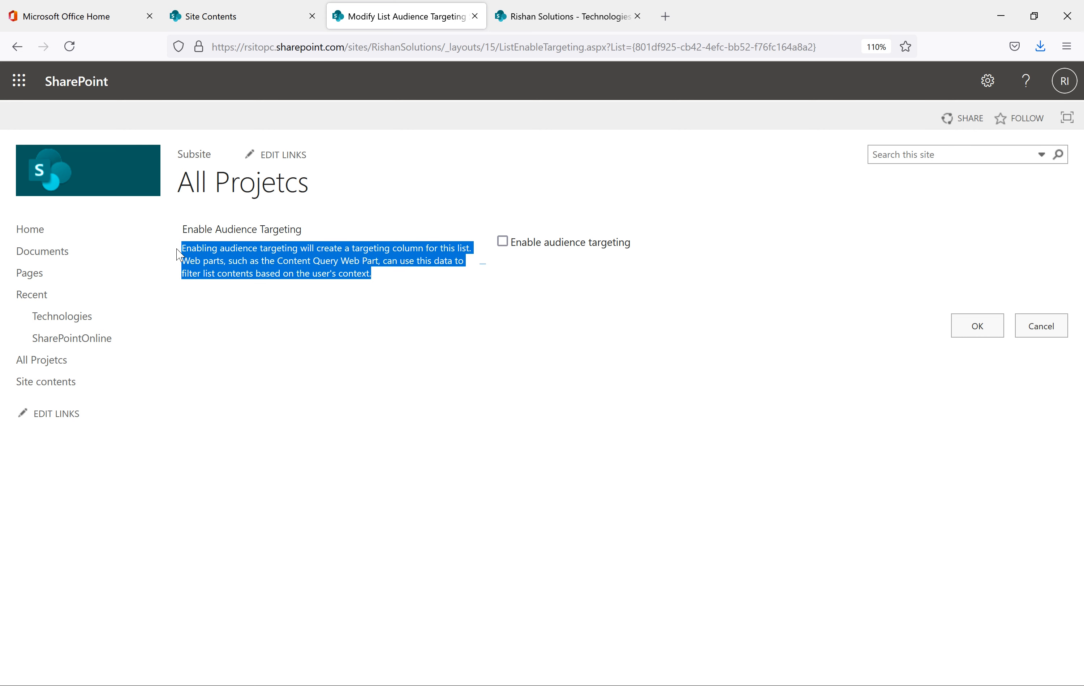
left_click(358, 226)
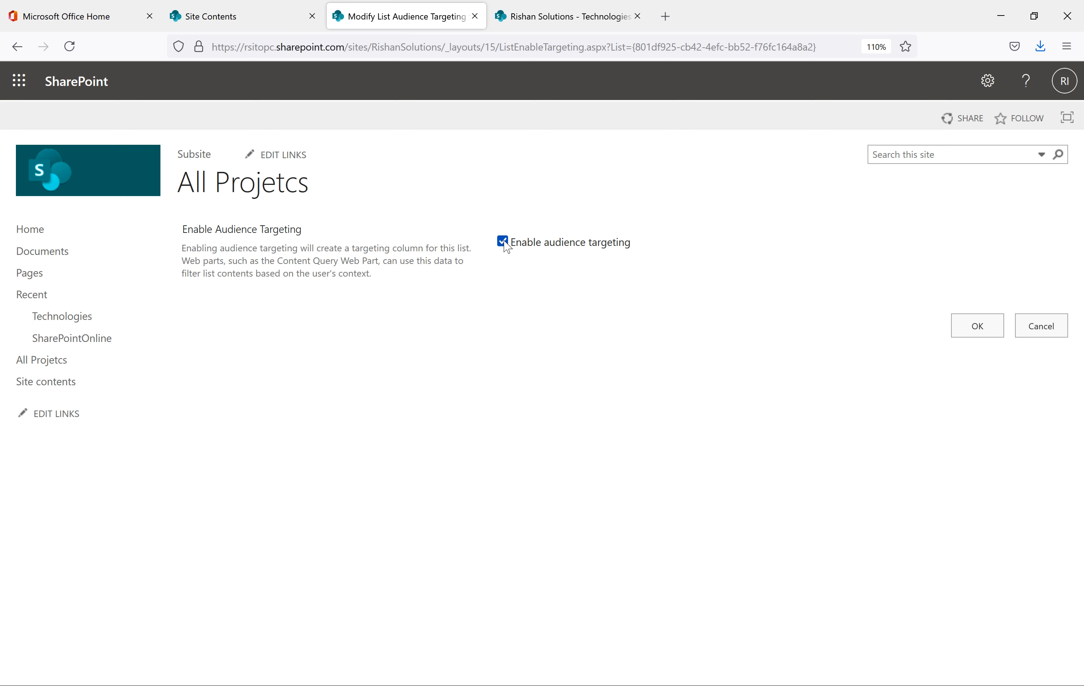
left_click(989, 328)
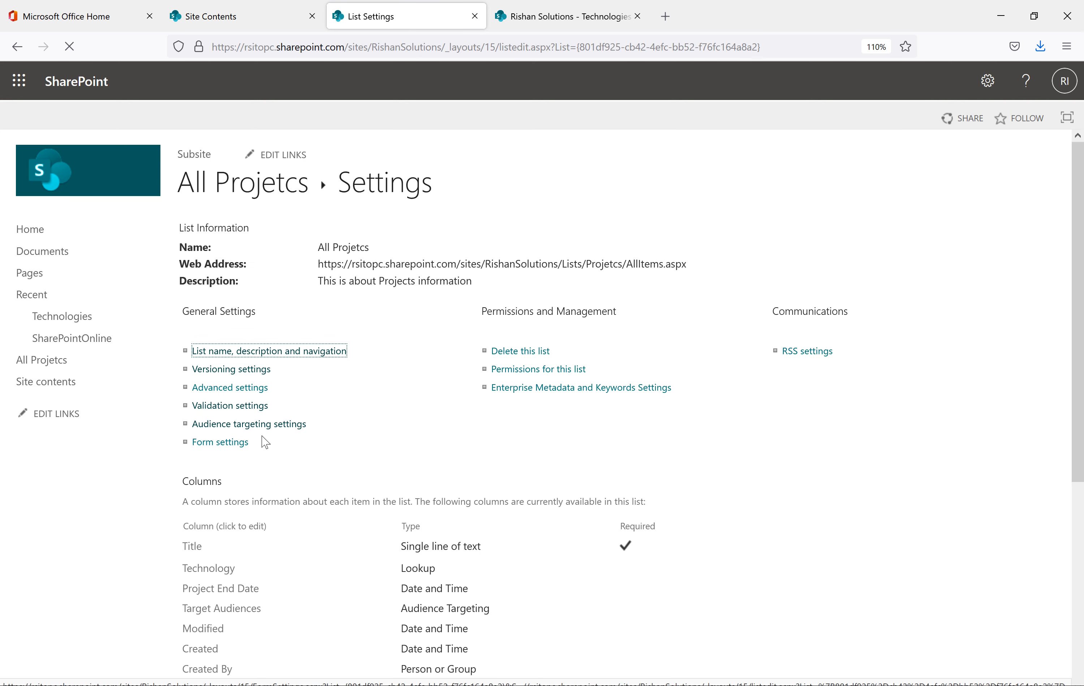
Review the All Projetcs form options, including PowerApps and InfoPath custom forms, and keep the default SharePoint form
left_click(227, 445)
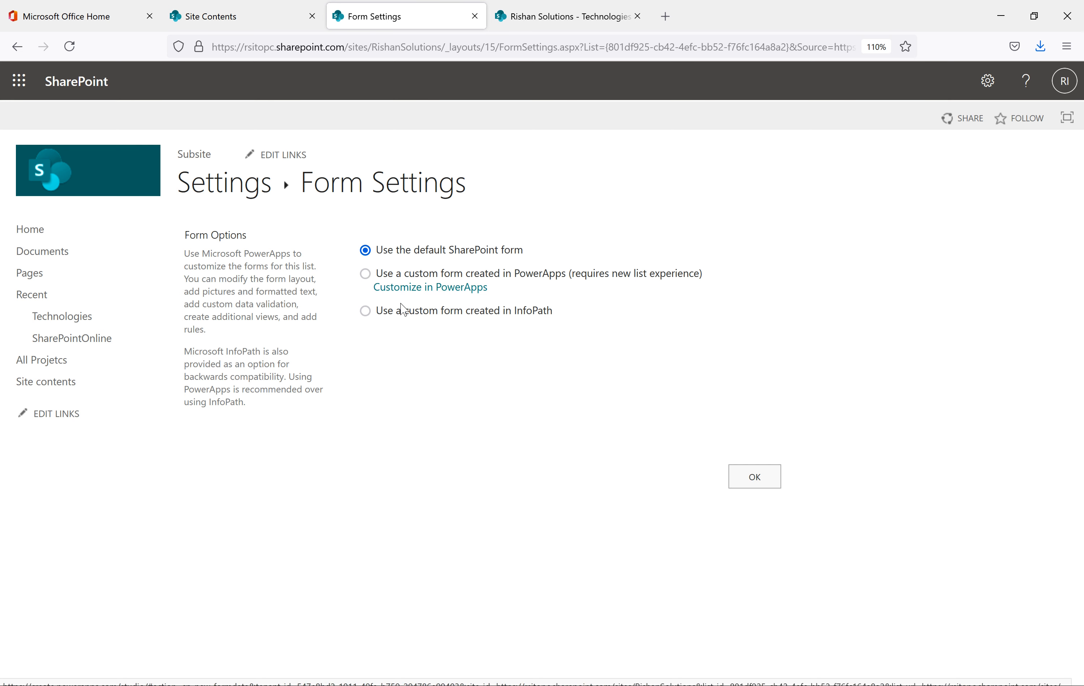
left_click_drag(549, 310, 376, 313)
left_click(467, 379)
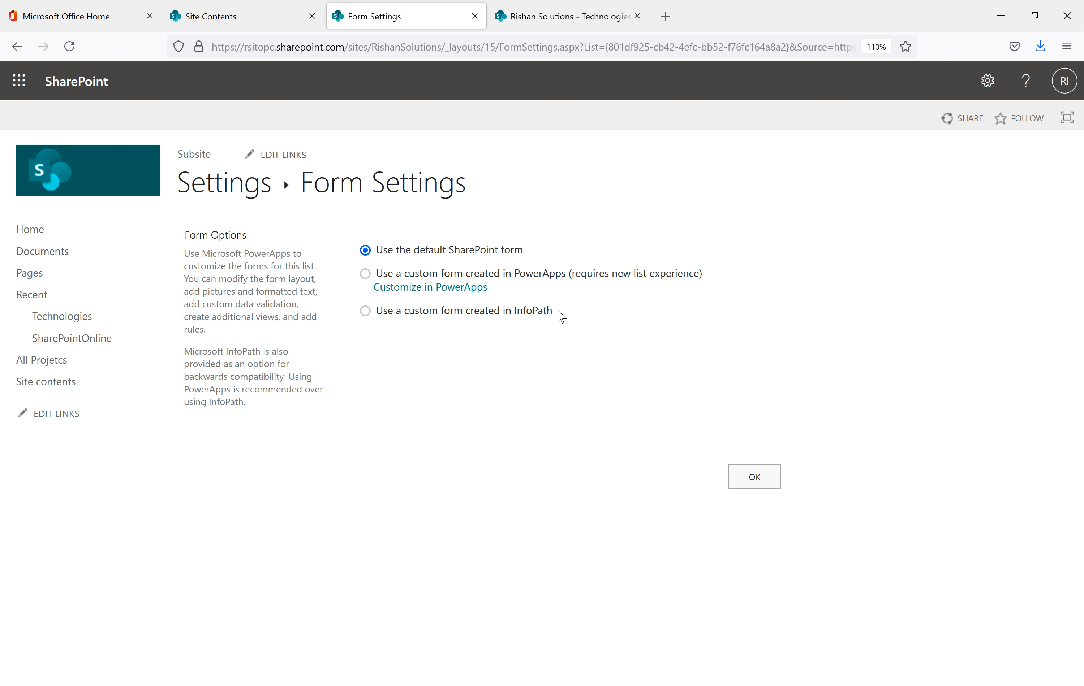
left_click_drag(558, 311, 377, 315)
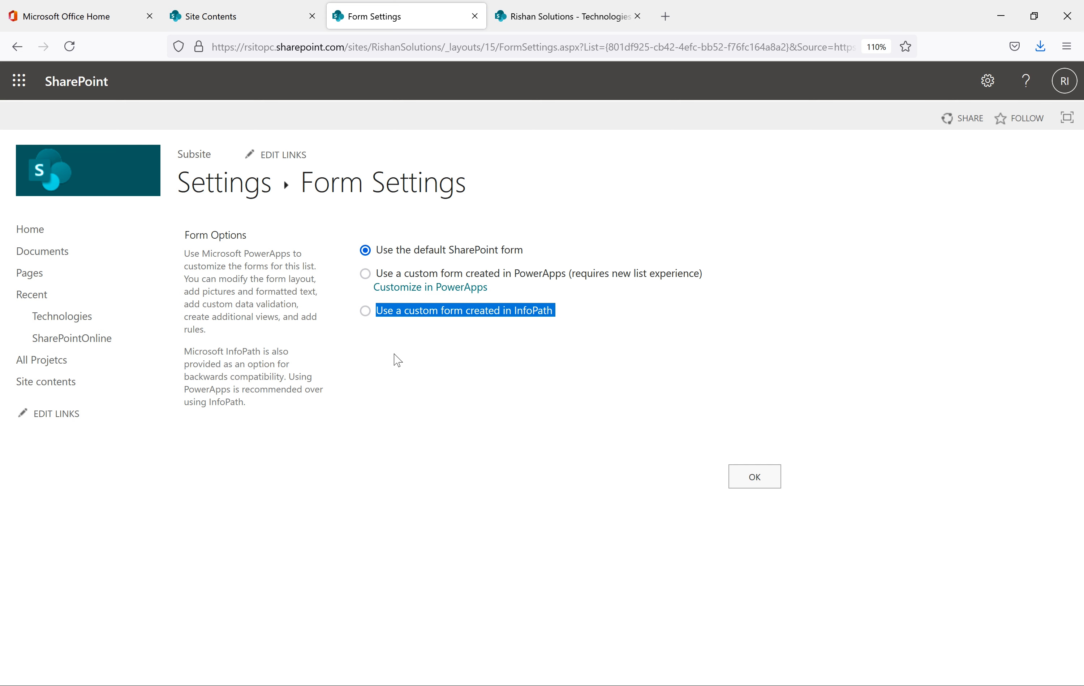
left_click(473, 377)
left_click_drag(555, 313, 376, 317)
left_click(540, 351)
left_click_drag(554, 312, 384, 314)
left_click_drag(531, 253, 378, 260)
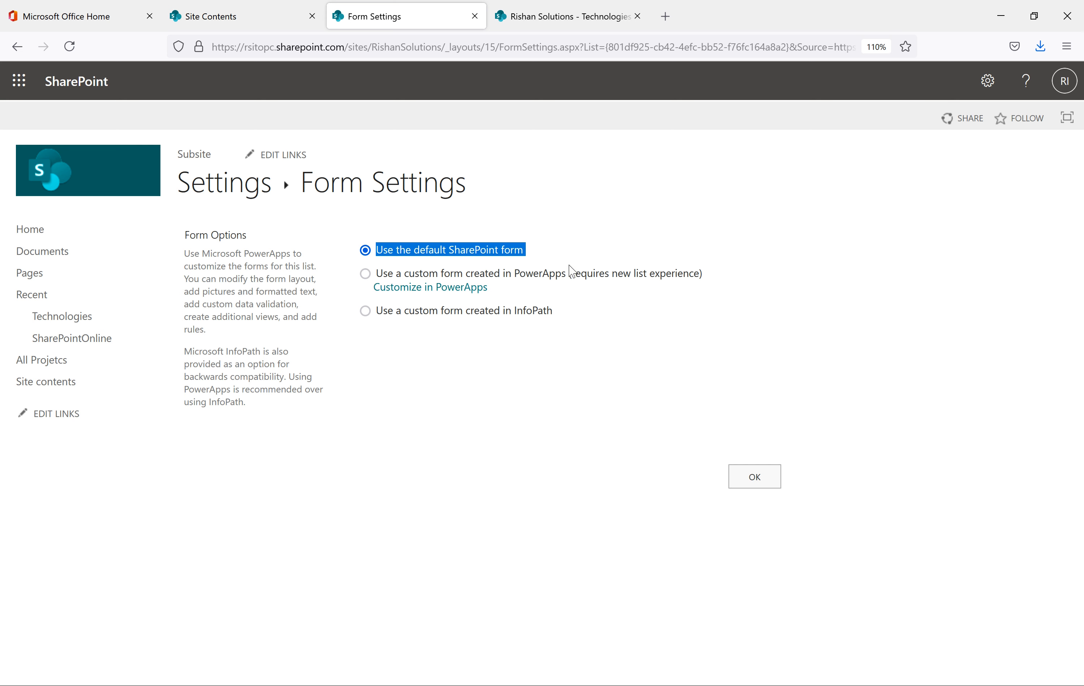
left_click(608, 247)
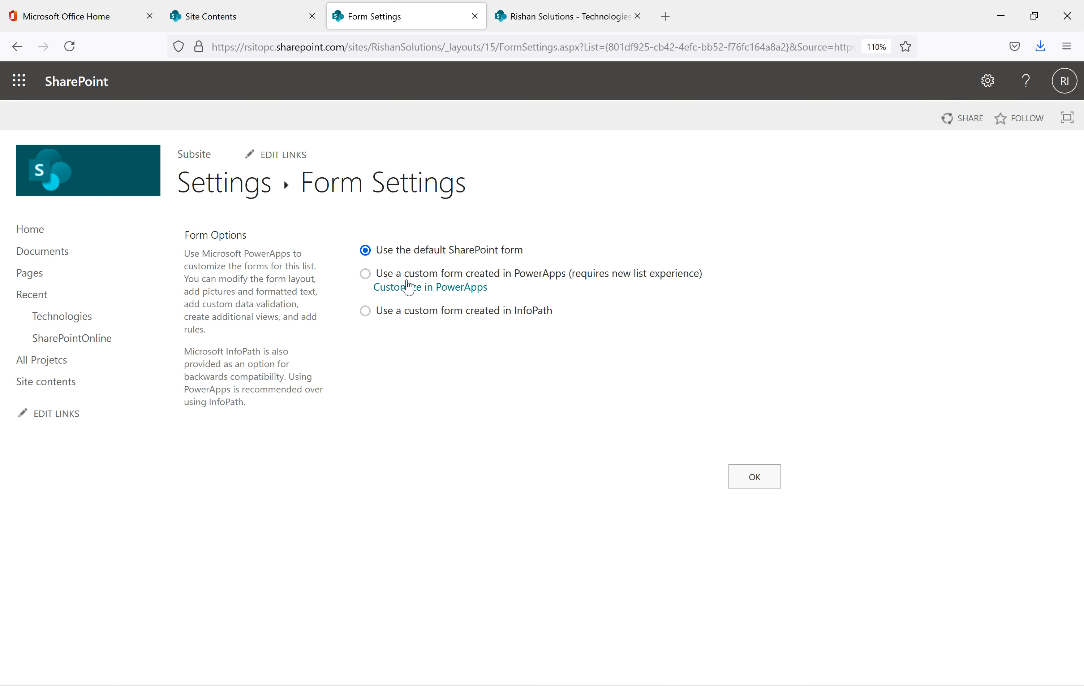
left_click(754, 478)
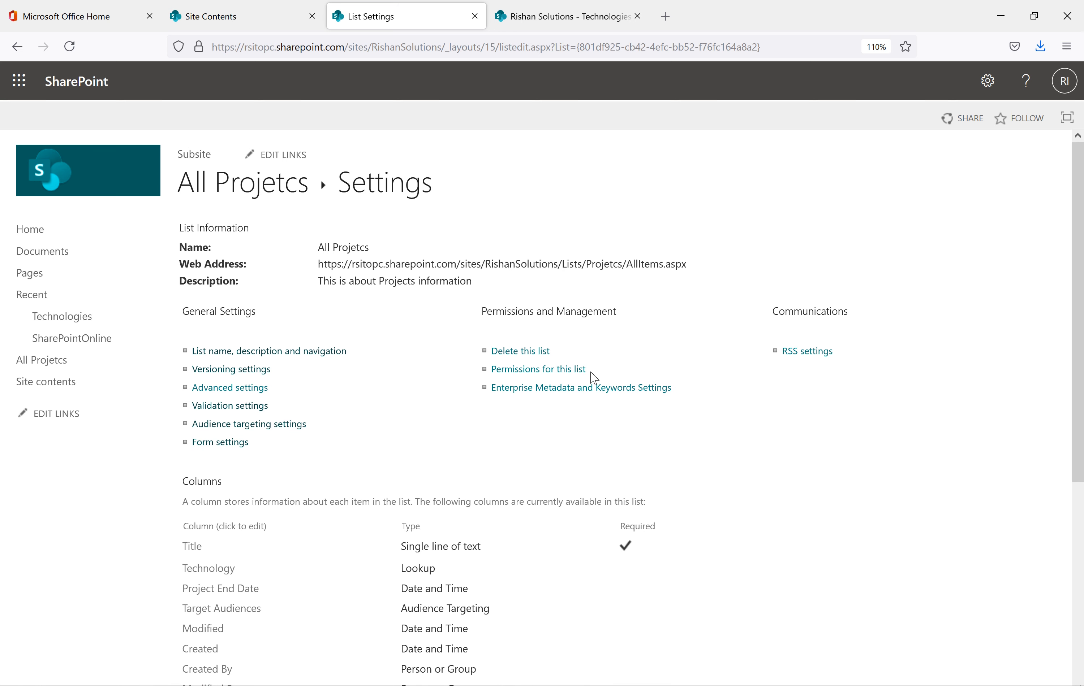
Add an Enterprise Keywords column to the All Projetcs list with keyword synchronization enabled, after reading its description
left_click(579, 387)
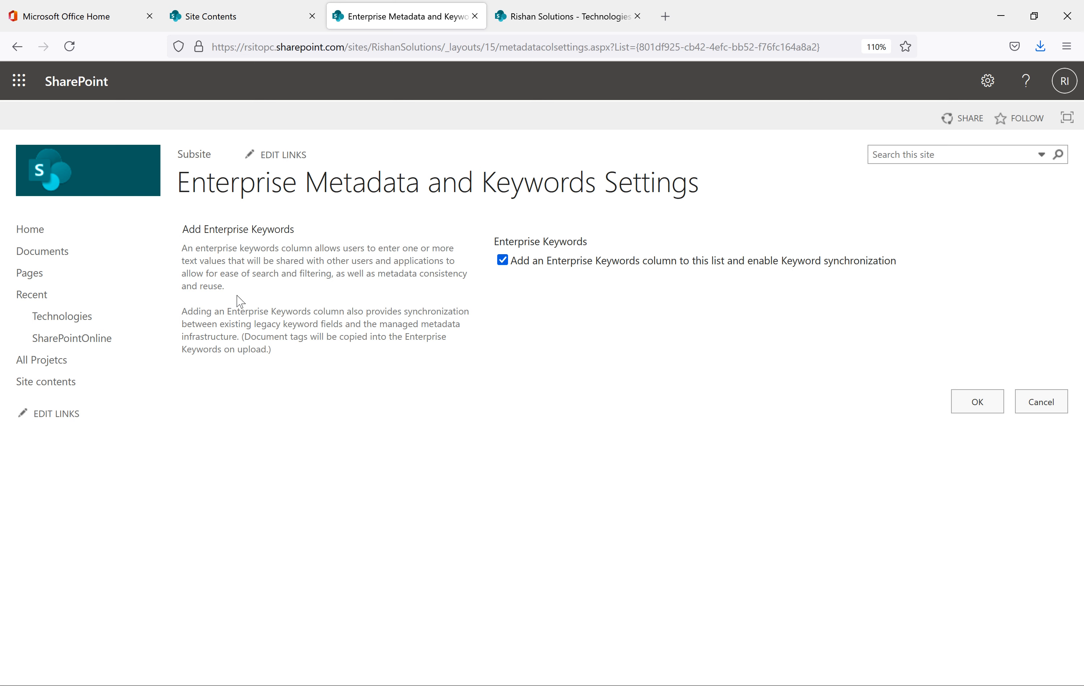
left_click_drag(225, 286, 184, 248)
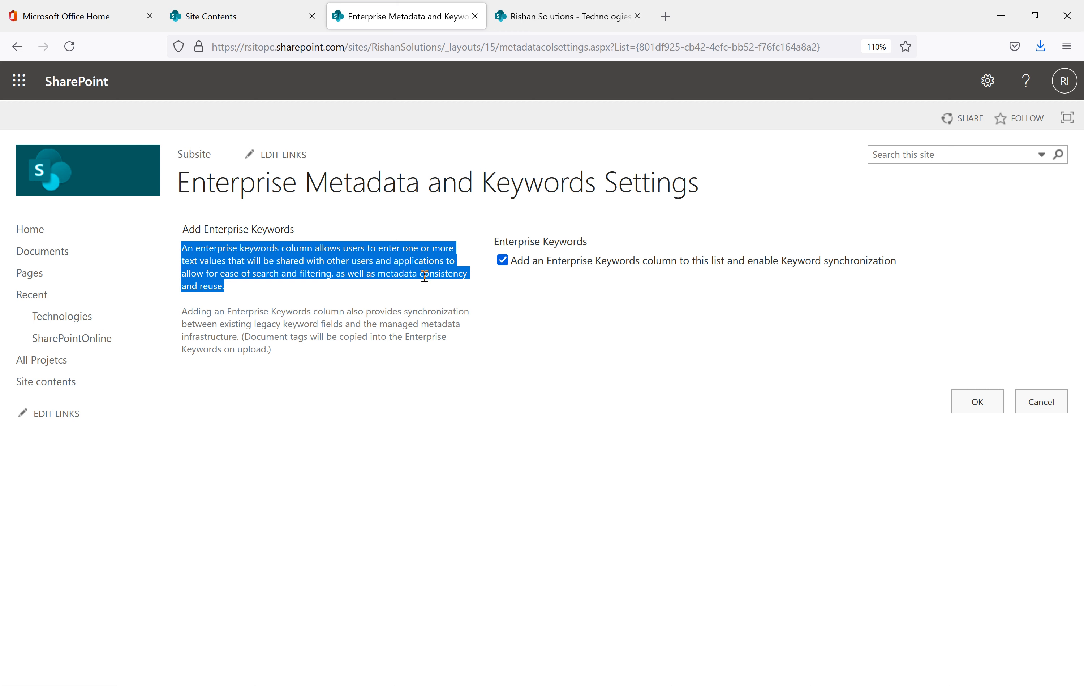
left_click(240, 299)
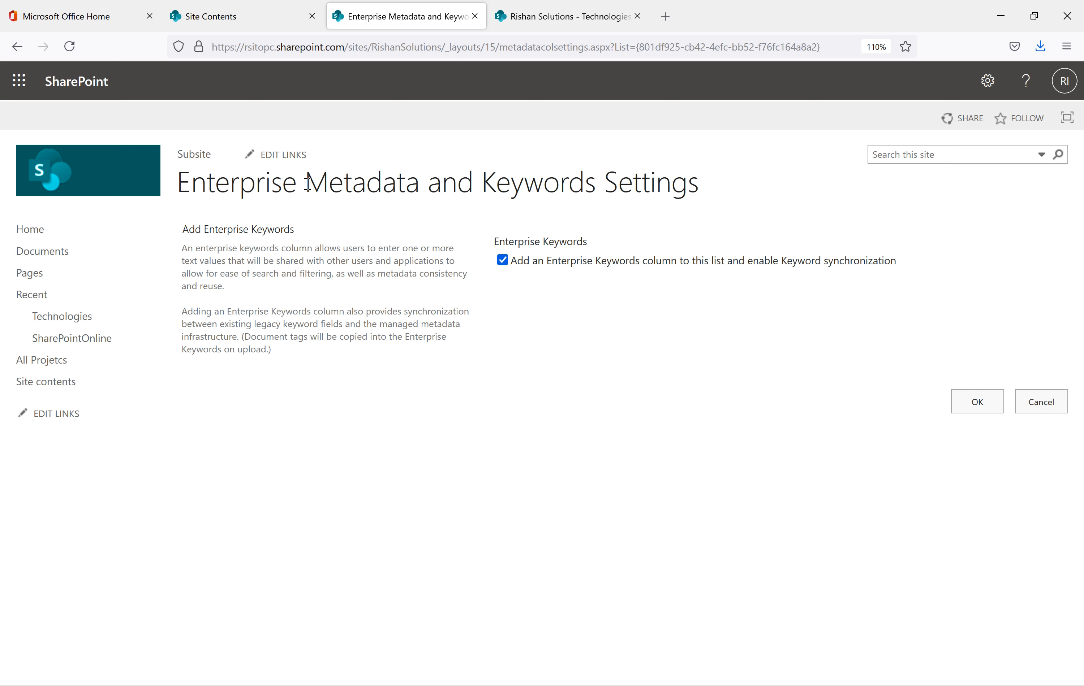
left_click_drag(324, 182, 737, 186)
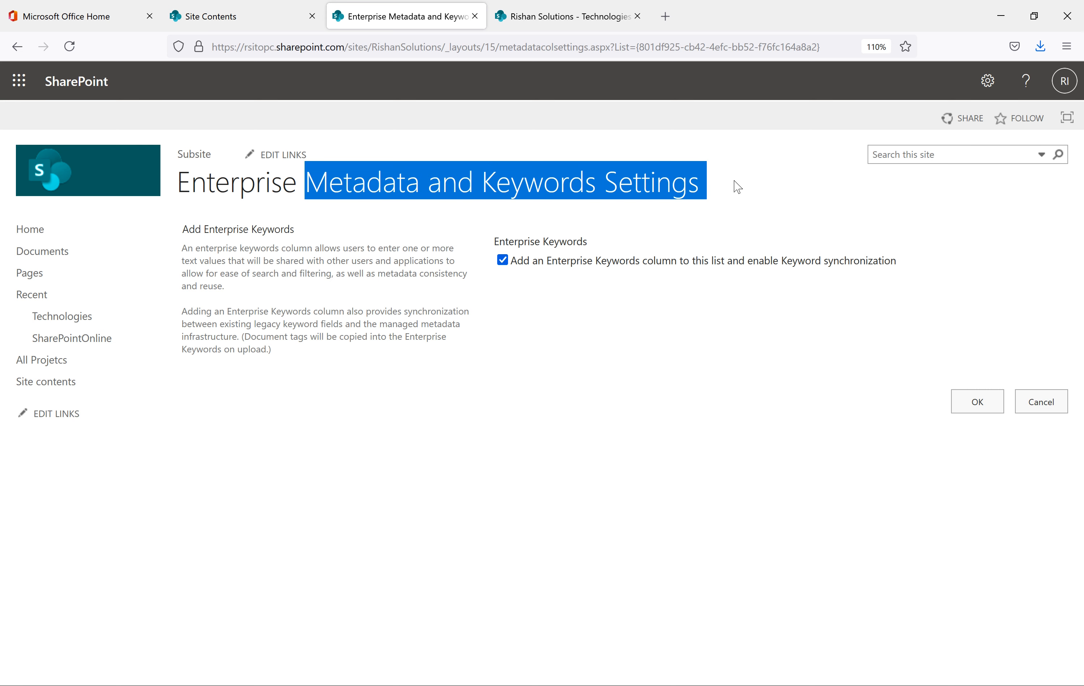
left_click(708, 224)
left_click(972, 413)
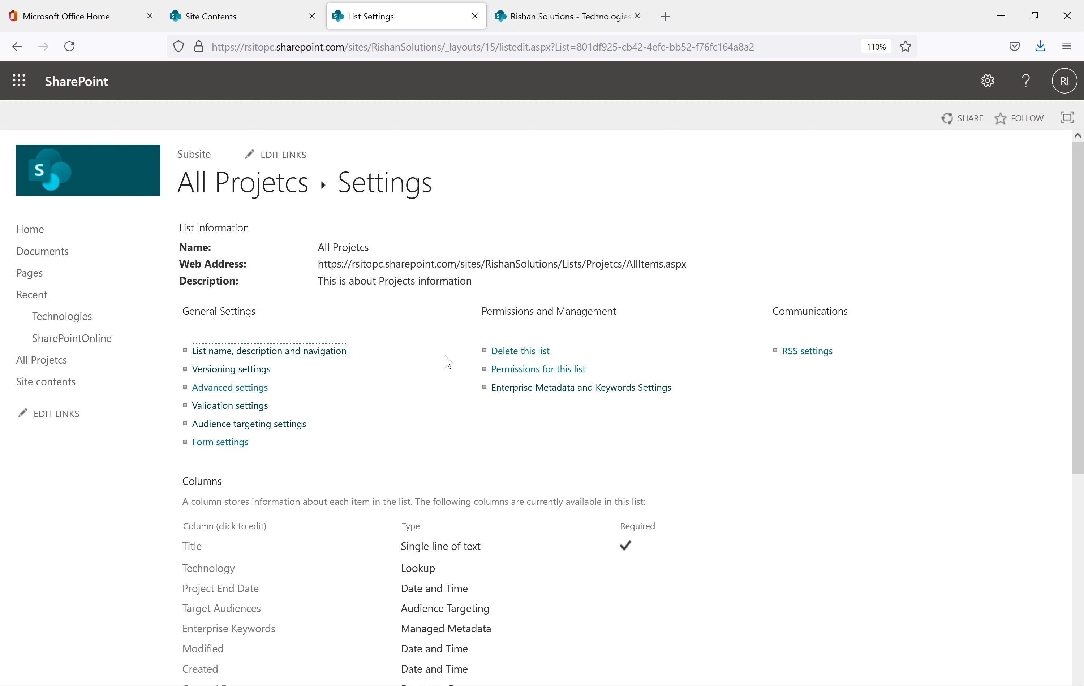
Delete the All Projetcs list, sending it to the site recycle bin
left_click(529, 354)
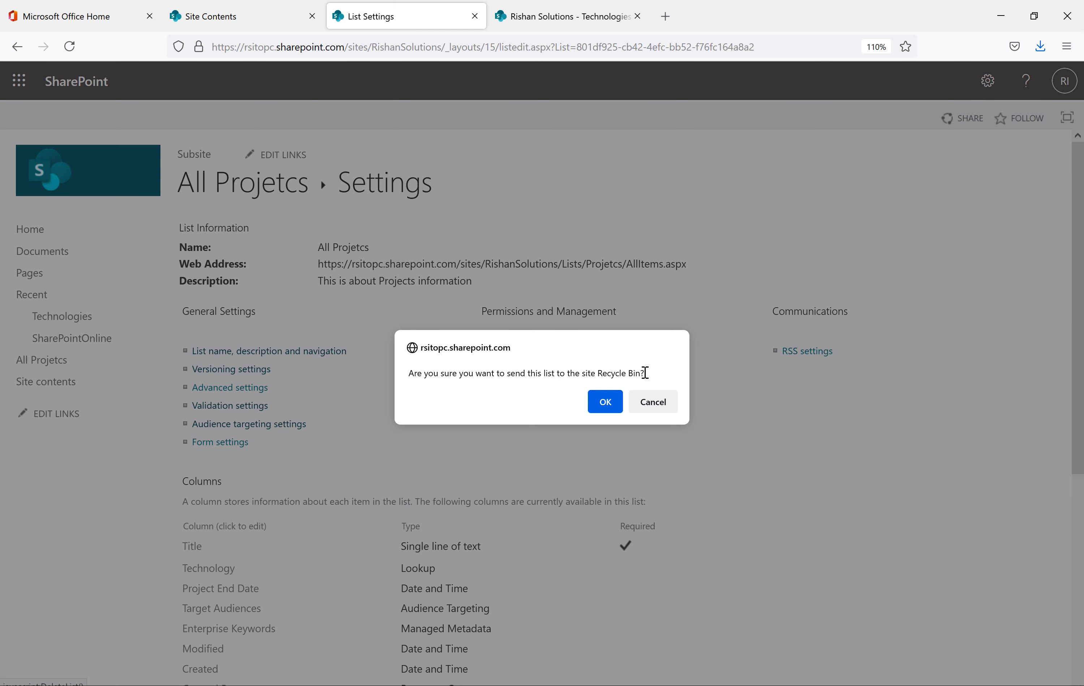
left_click_drag(646, 374, 408, 375)
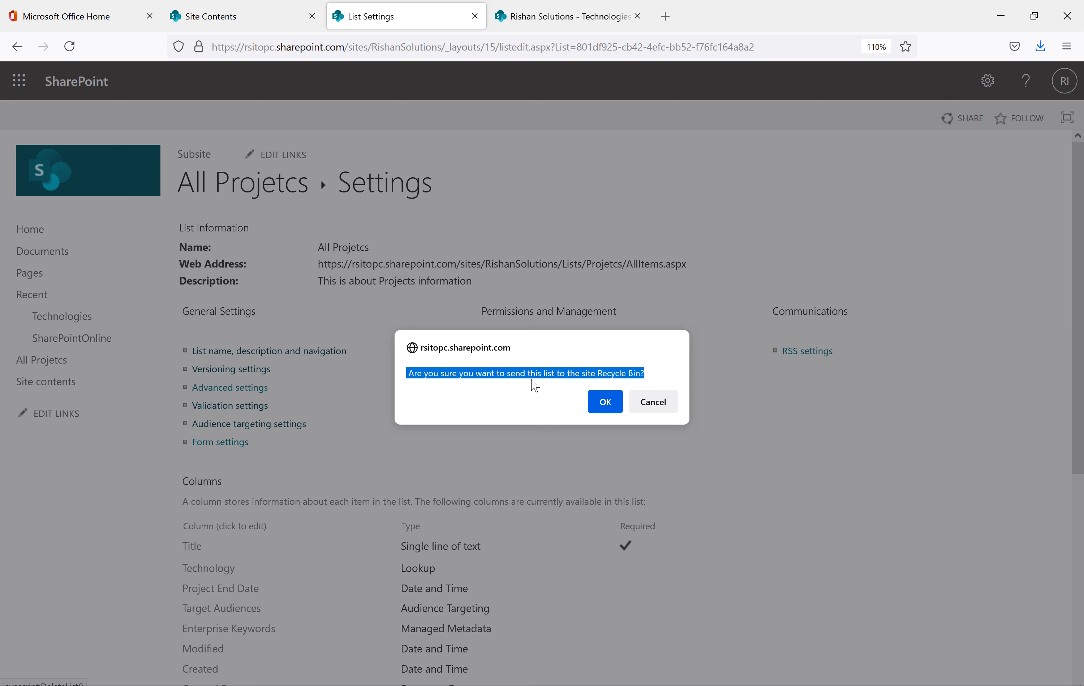
left_click(657, 373)
left_click_drag(657, 373, 406, 377)
left_click(604, 403)
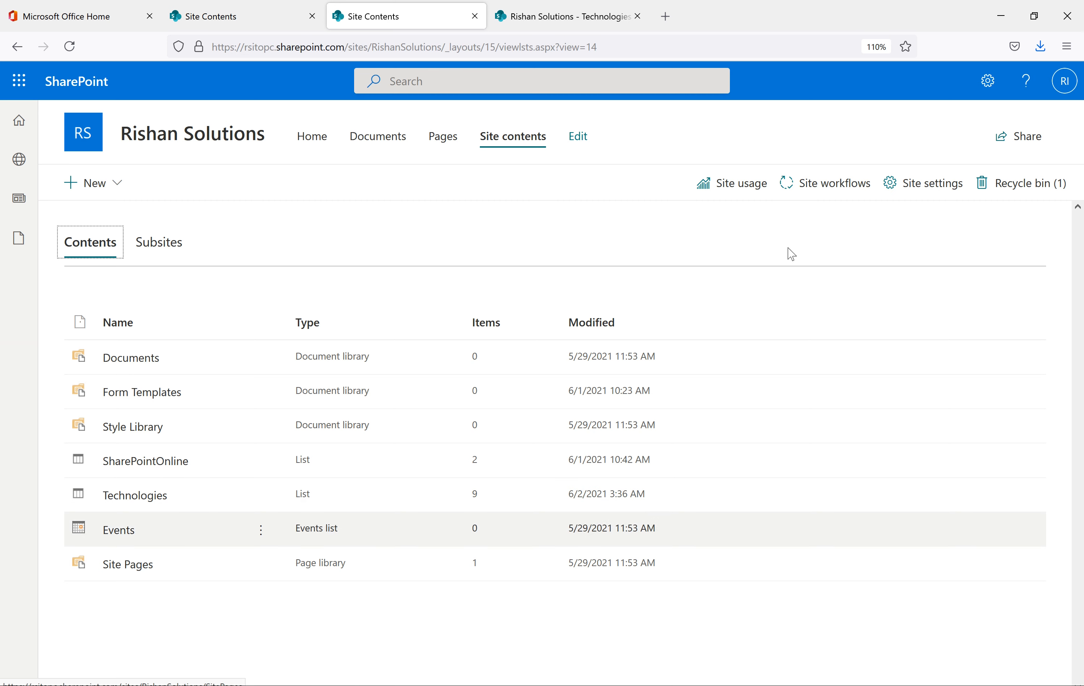
Restore the All Projetcs list from the recycle bin and open it from the site contents
left_click(1024, 188)
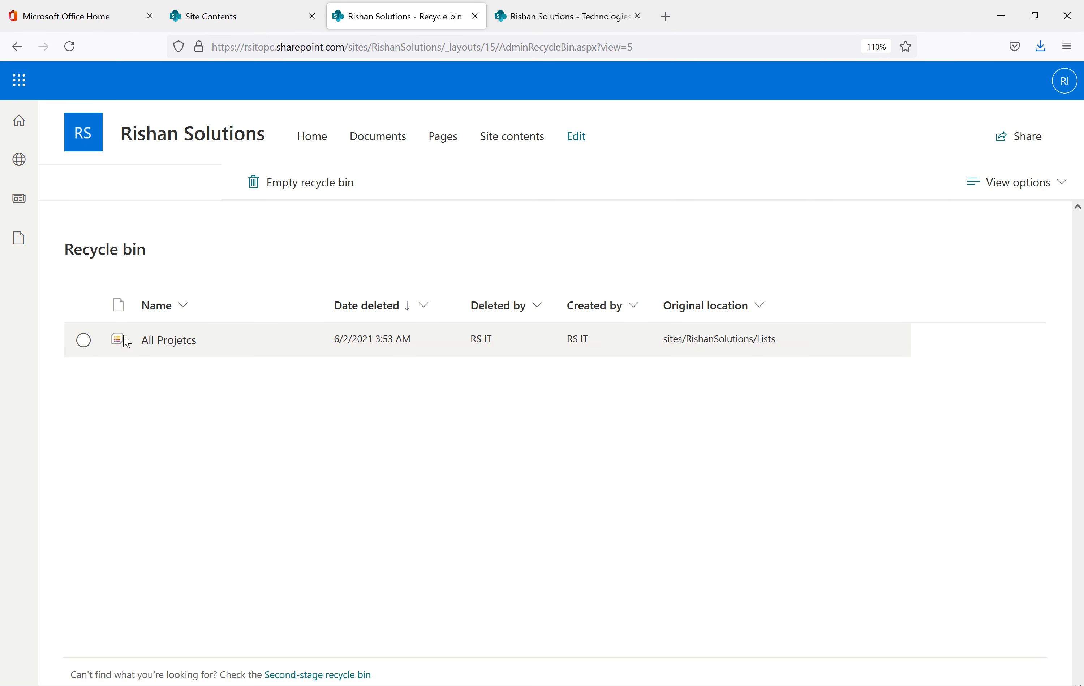
left_click(84, 340)
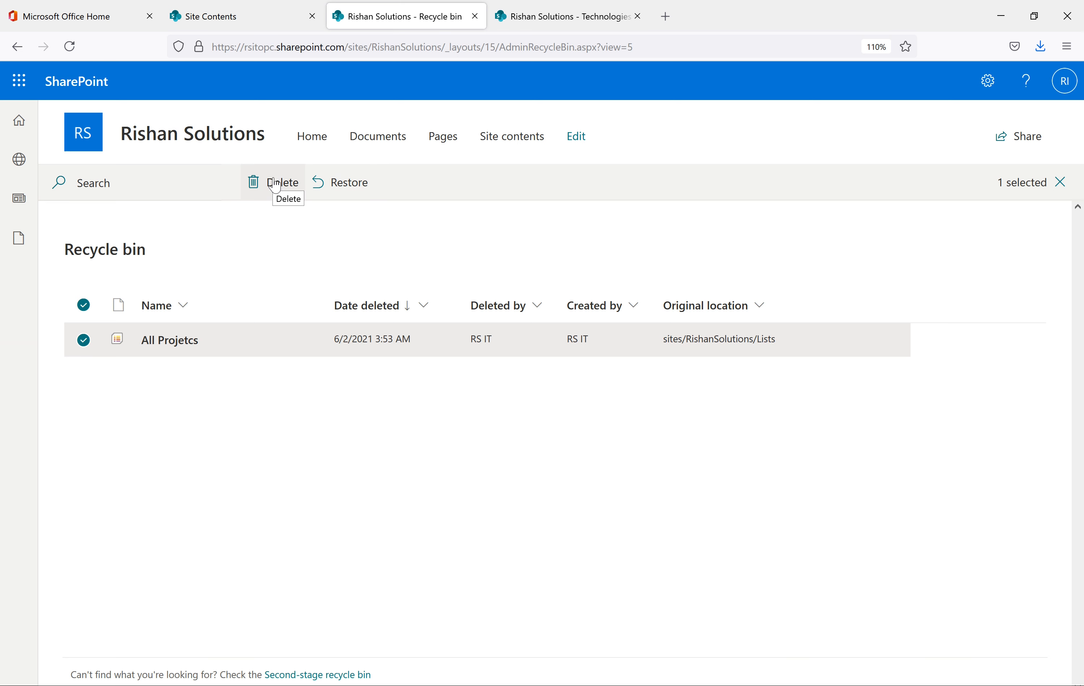
left_click(354, 186)
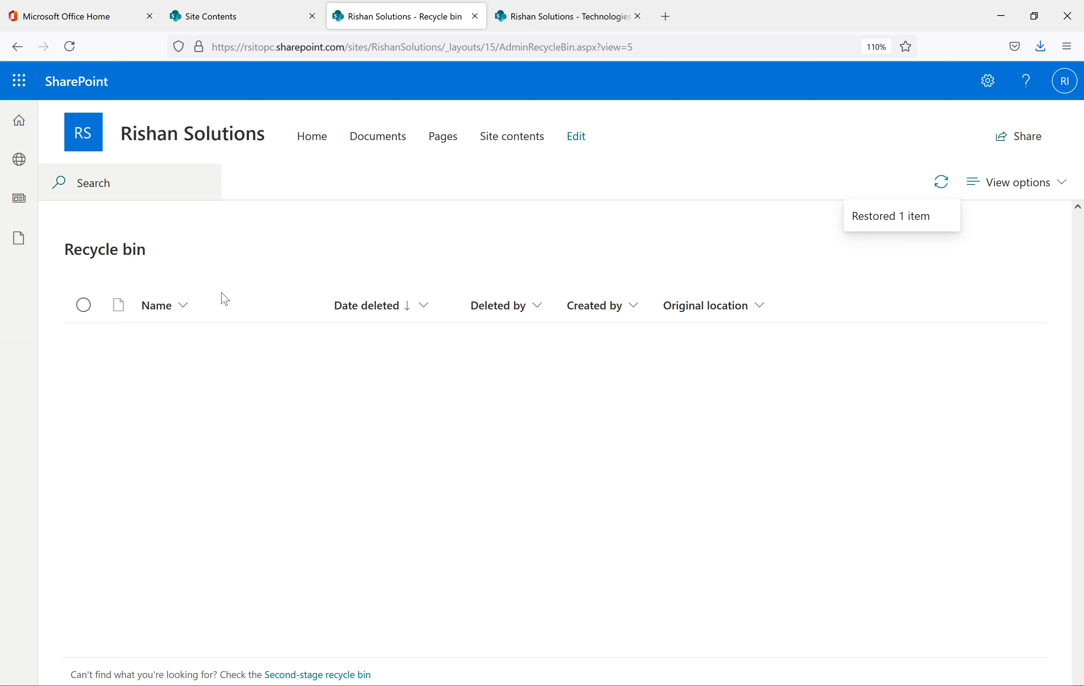
left_click(505, 145)
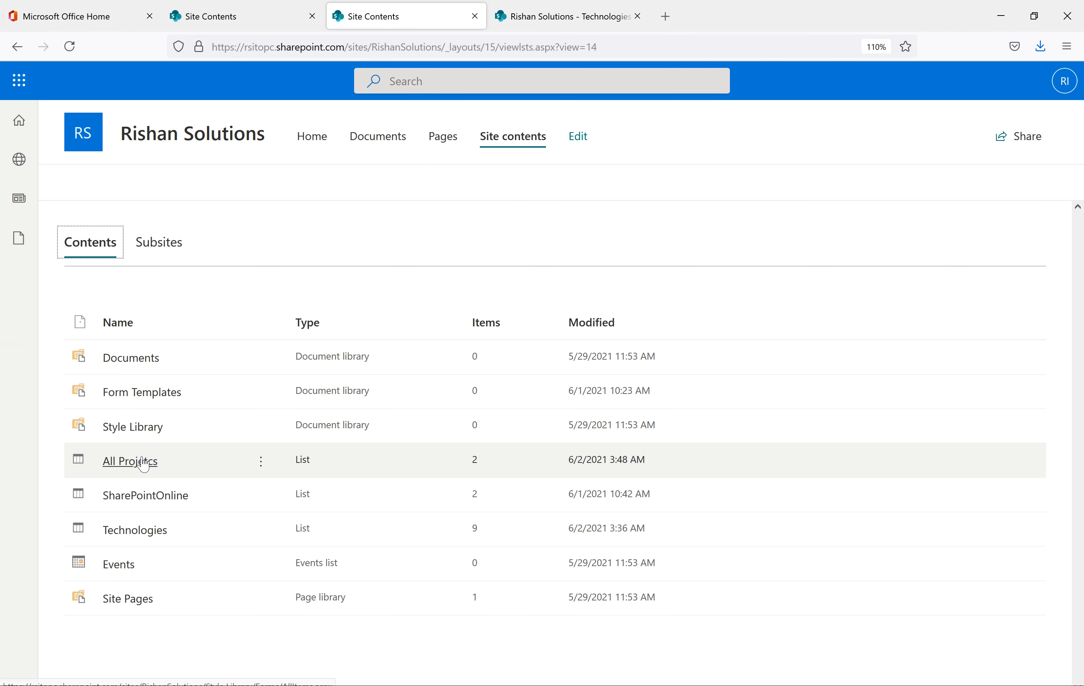
left_click(133, 463)
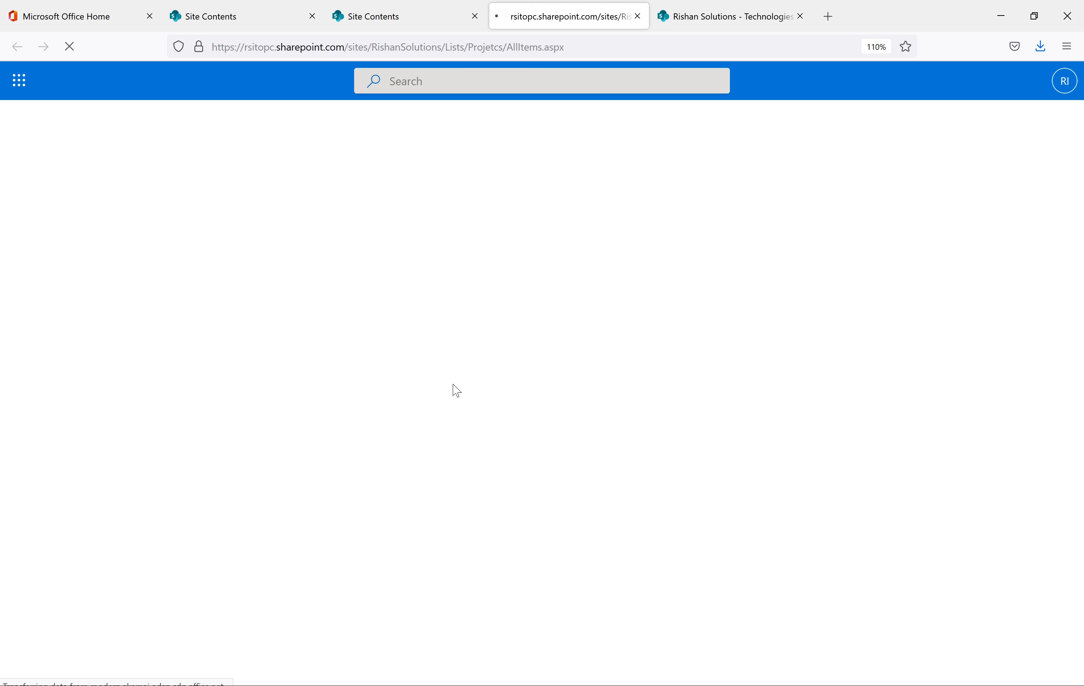